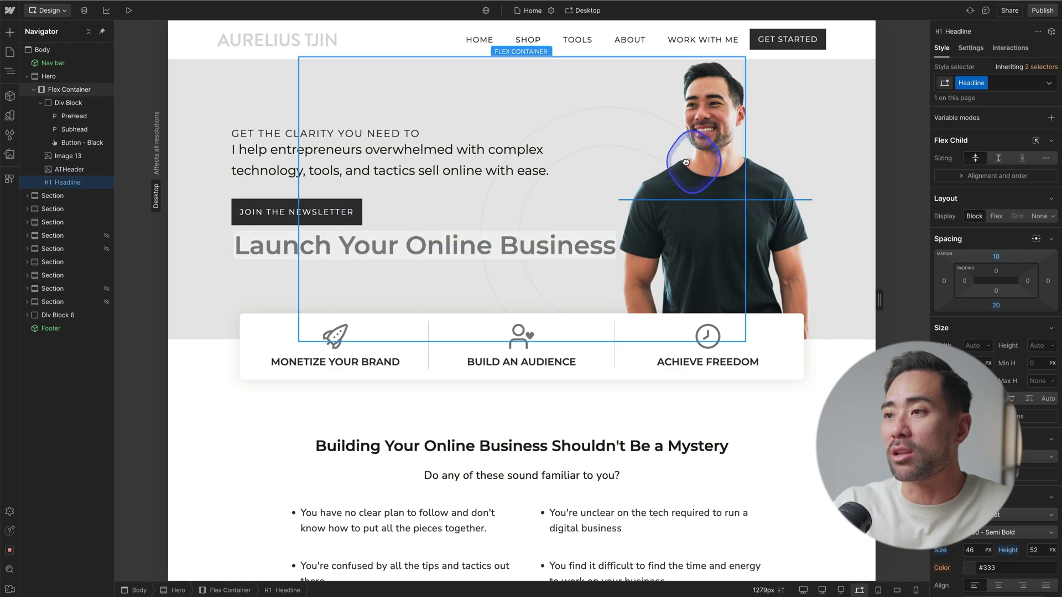
{"action": "left_click_drag", "start_coordinate": [702, 133], "coordinate": [702, 137]}
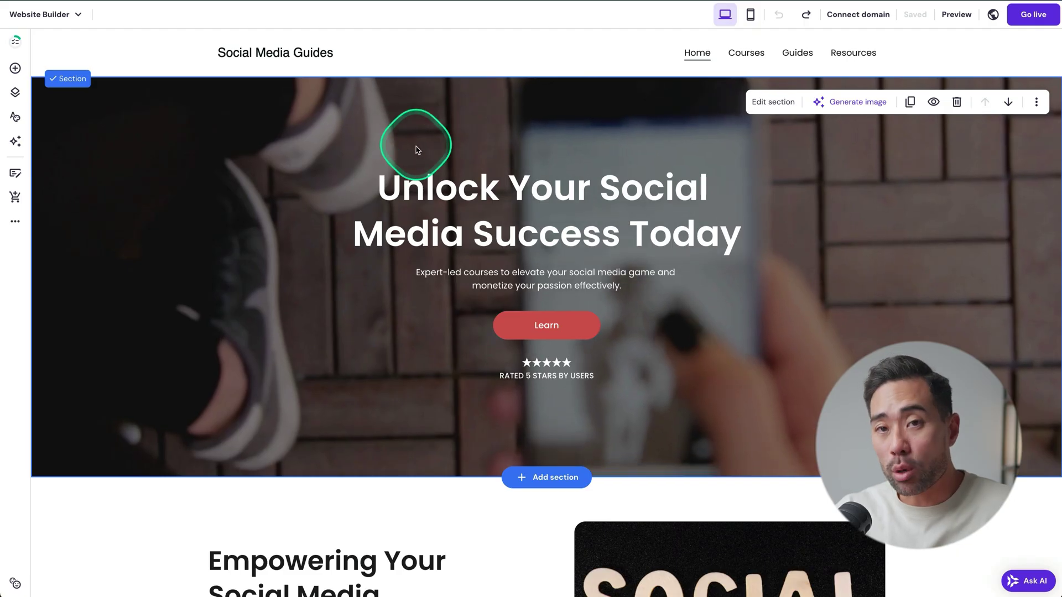
In the Website Builder, try the hero heading further right, then place it back in the centre, slightly higher above the subtitle.
{"action": "left_click_drag", "start_coordinate": [530, 212], "coordinate": [757, 218]}
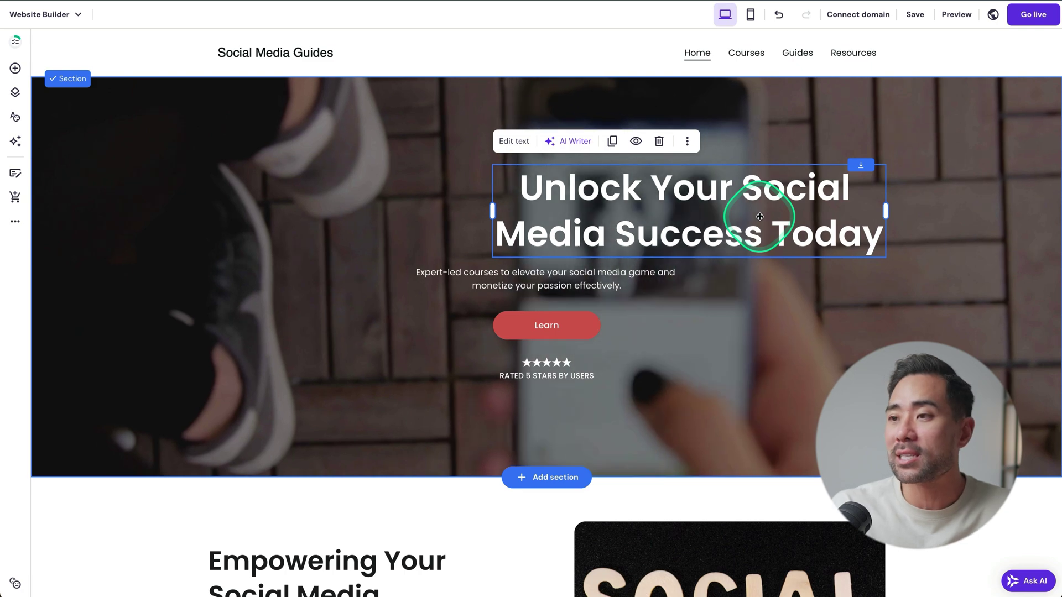
{"action": "left_click_drag", "start_coordinate": [760, 216], "coordinate": [616, 215]}
{"action": "left_click", "coordinate": [177, 190]}
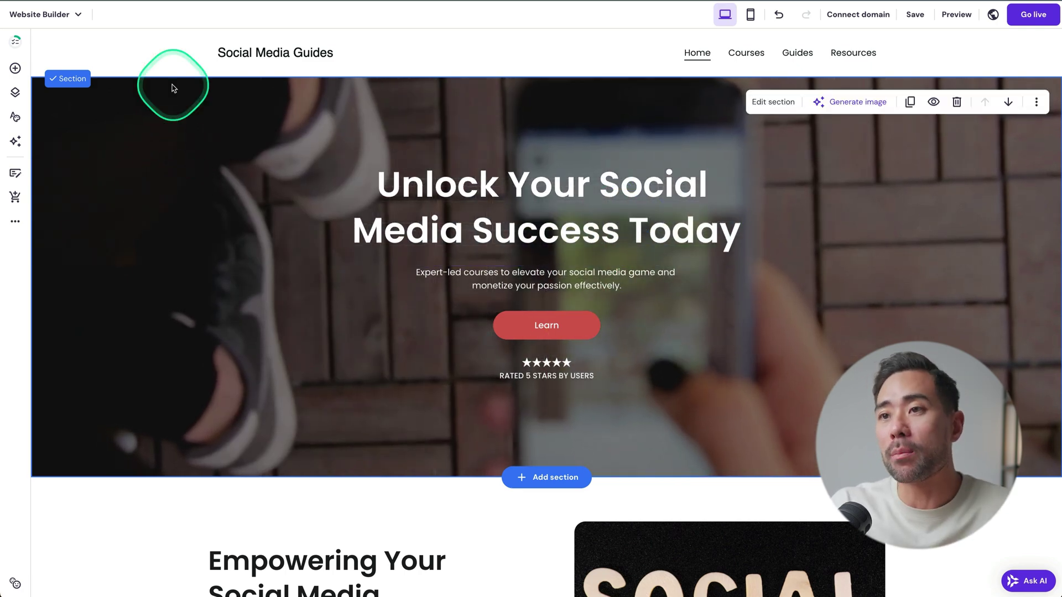
Review the header's layout and element settings, close them, and open the header's navigation editing.
{"action": "left_click", "coordinate": [140, 63]}
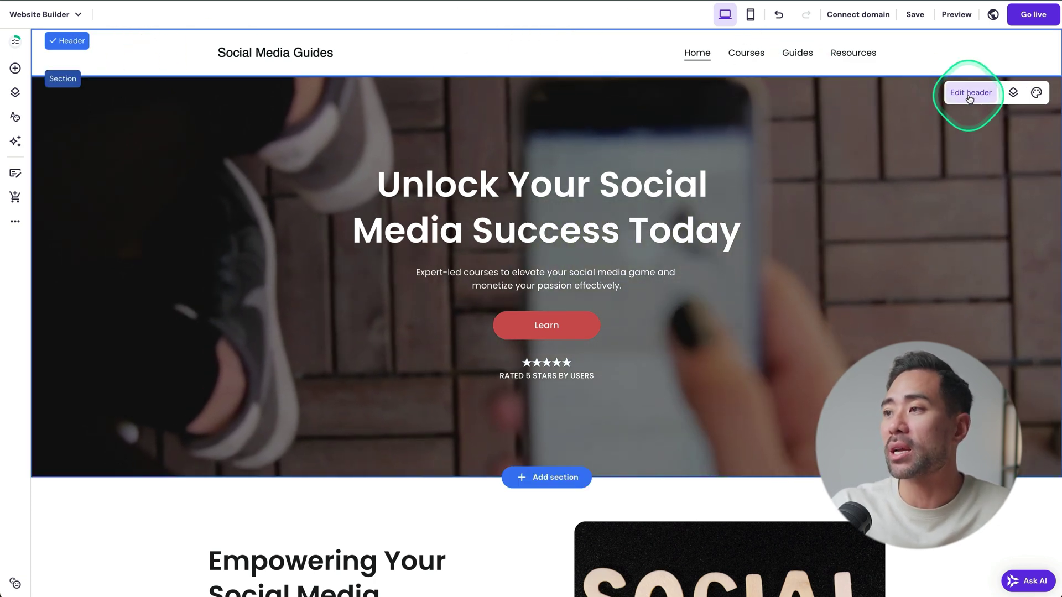
{"action": "left_click", "coordinate": [969, 95]}
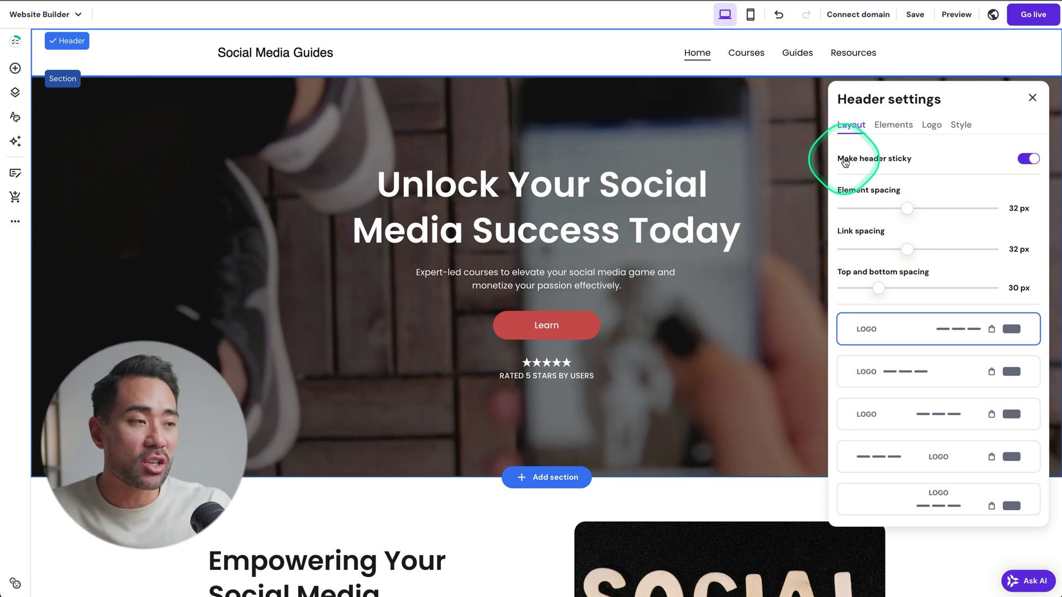
{"action": "left_click", "coordinate": [897, 124]}
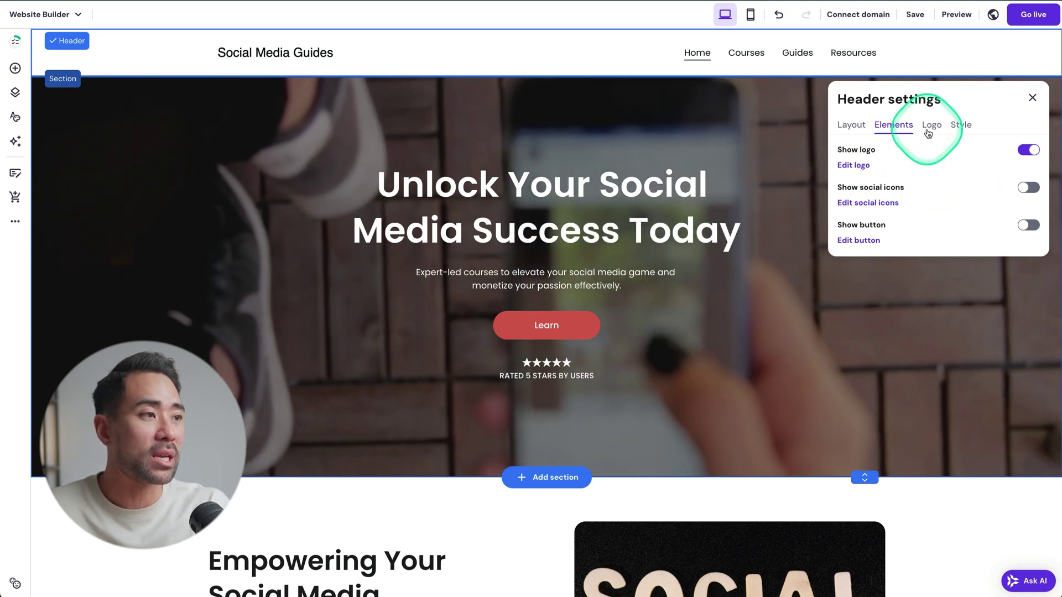
{"action": "key", "text": "Escape"}
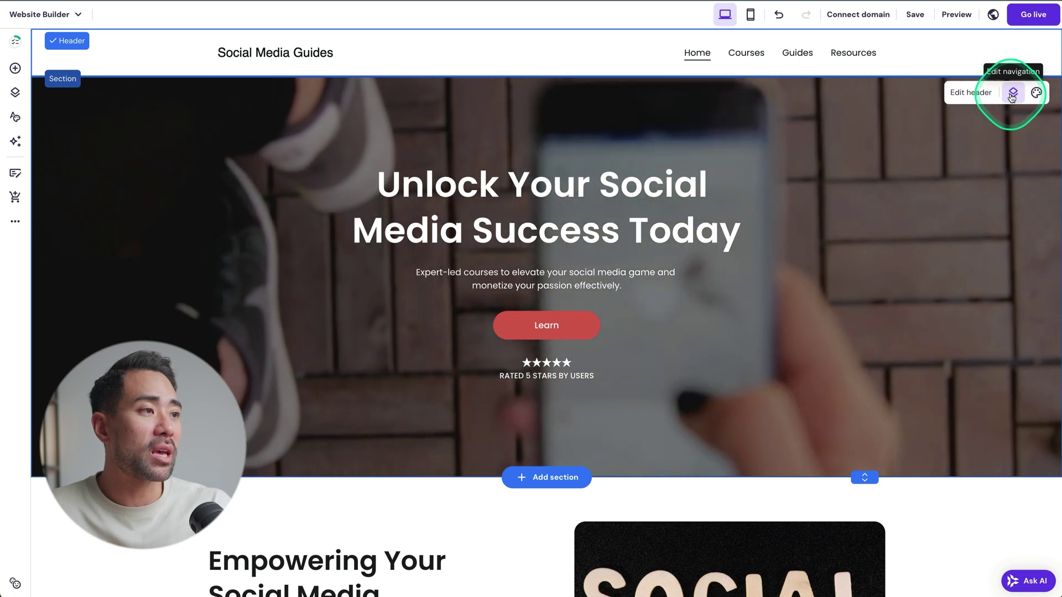
{"action": "left_click", "coordinate": [1013, 94]}
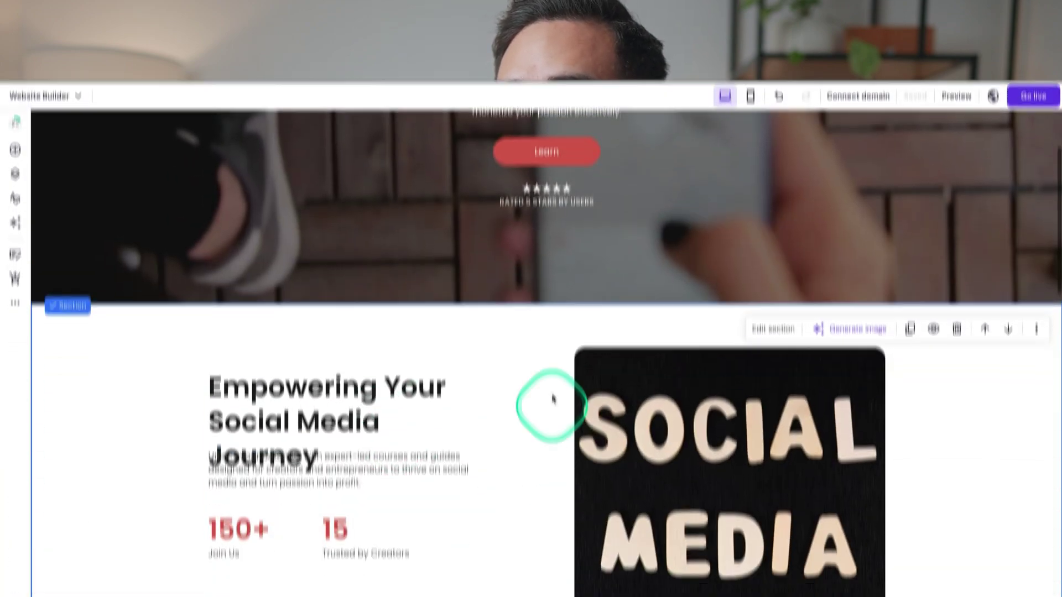
Add the three-image About us section template below the "Empowering Your Social Media Journey" section and select its description text.
{"action": "scroll", "coordinate": [576, 340], "scroll_direction": "down", "scroll_amount": 5}
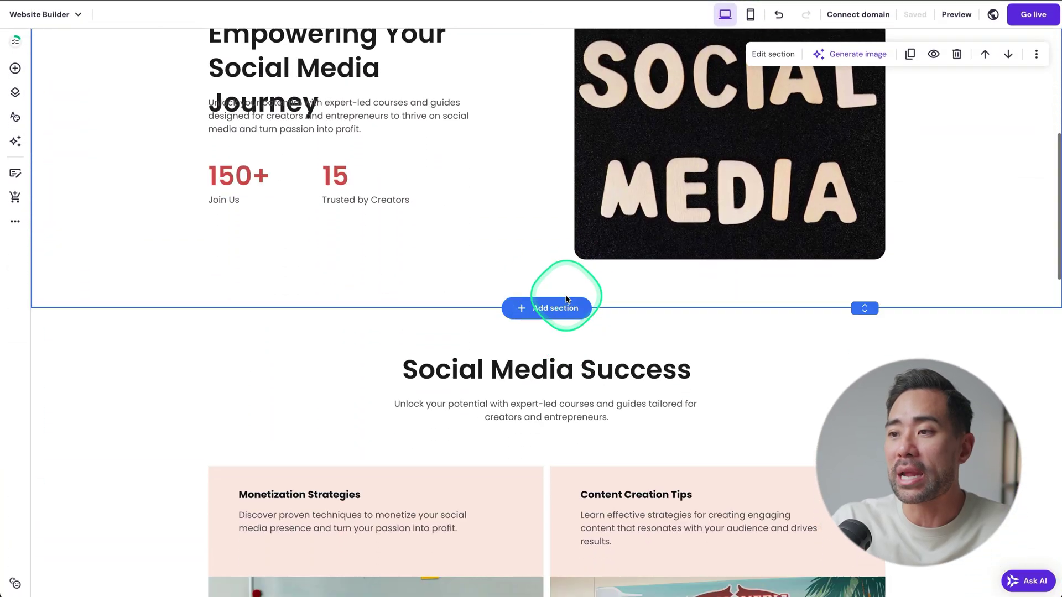
{"action": "scroll", "coordinate": [561, 318], "scroll_direction": "up", "scroll_amount": 5}
{"action": "scroll", "coordinate": [561, 318], "scroll_direction": "down", "scroll_amount": 4}
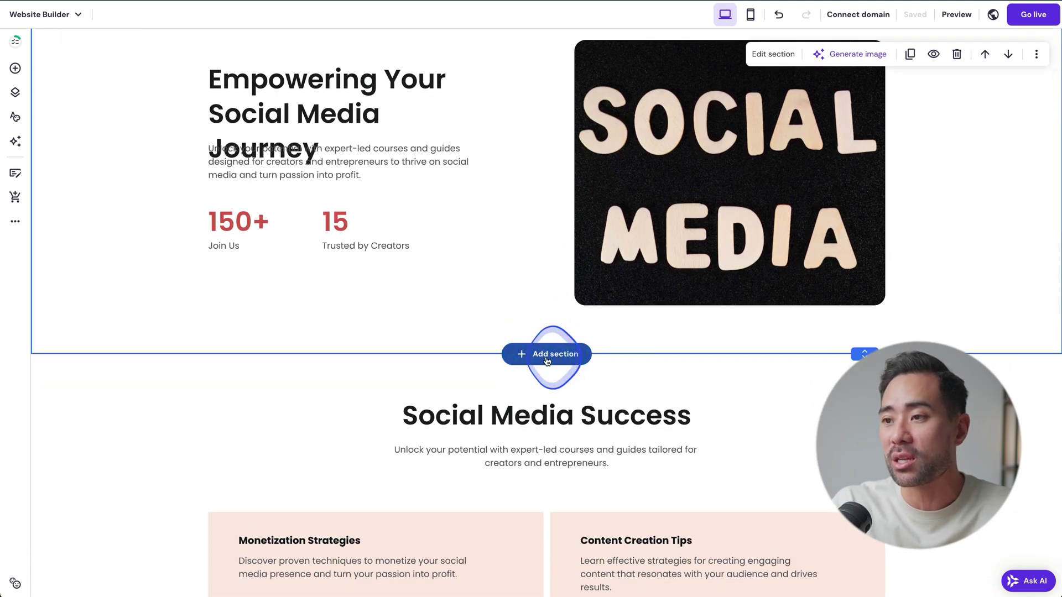
{"action": "left_click", "coordinate": [546, 357]}
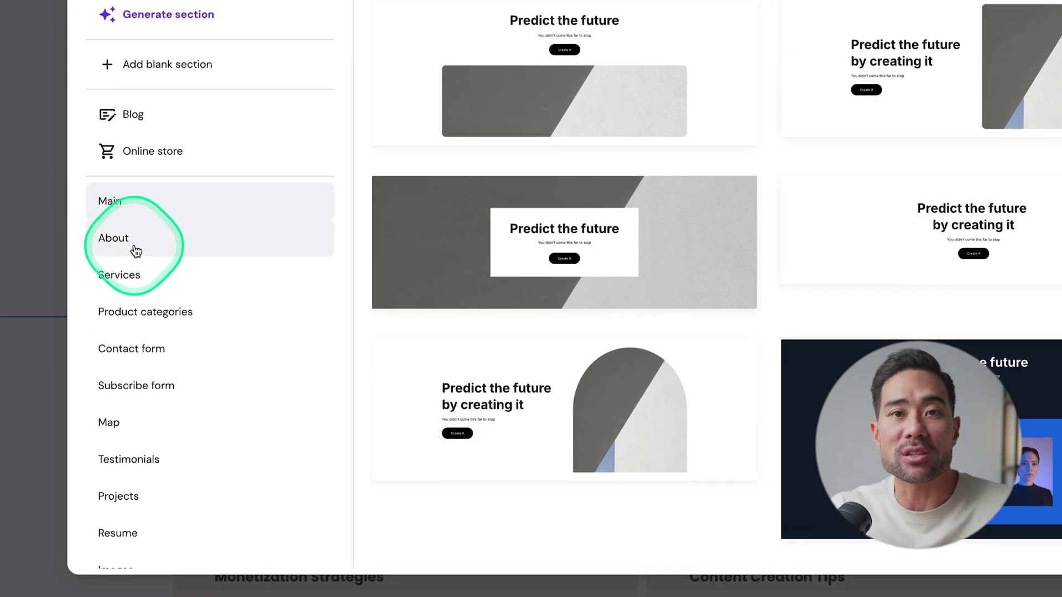
{"action": "left_click", "coordinate": [135, 252]}
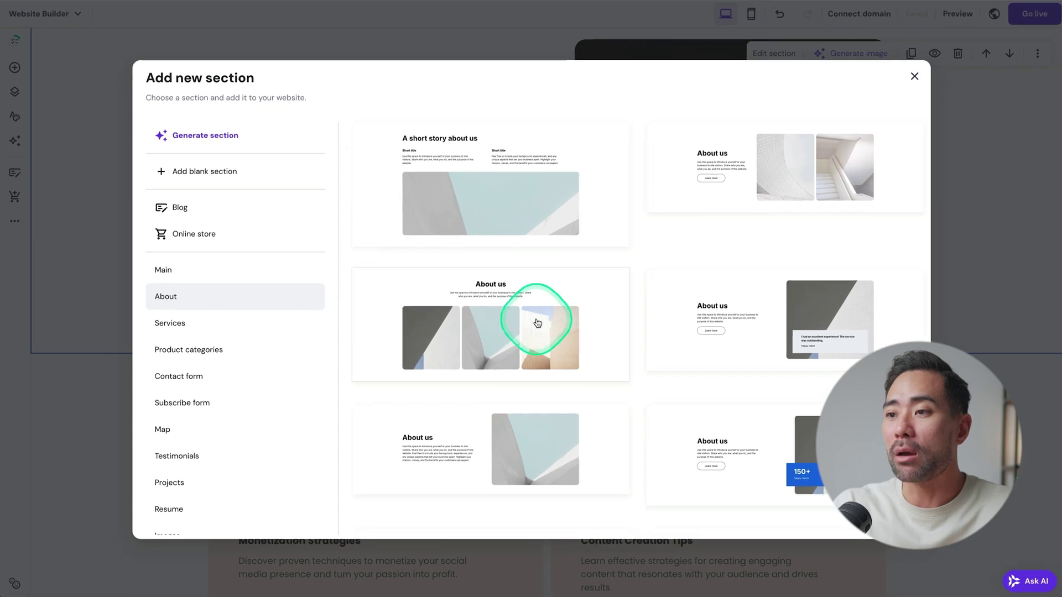
{"action": "left_click", "coordinate": [484, 350]}
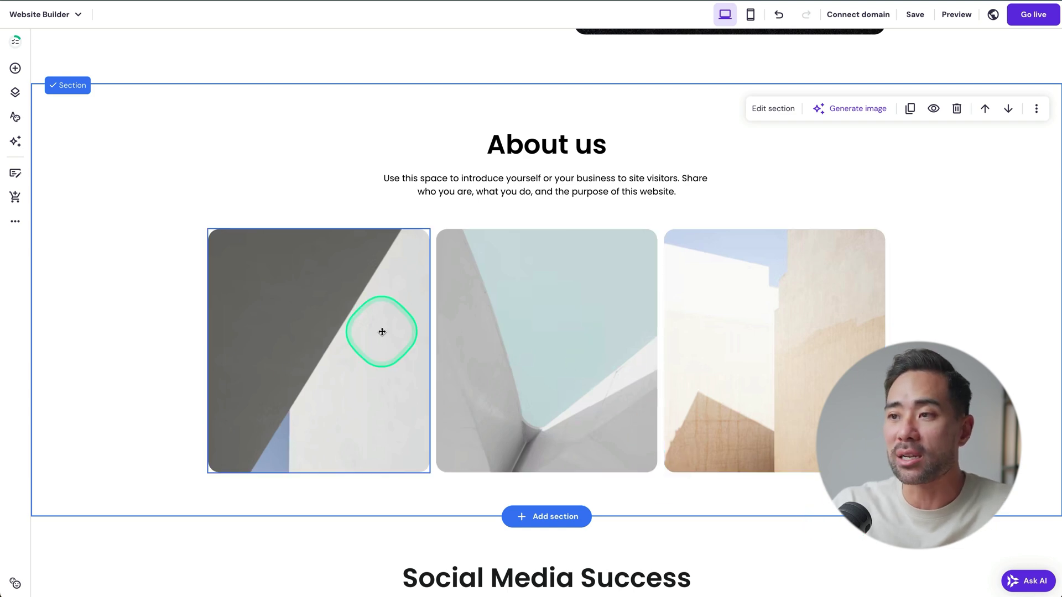
{"action": "left_click", "coordinate": [581, 183]}
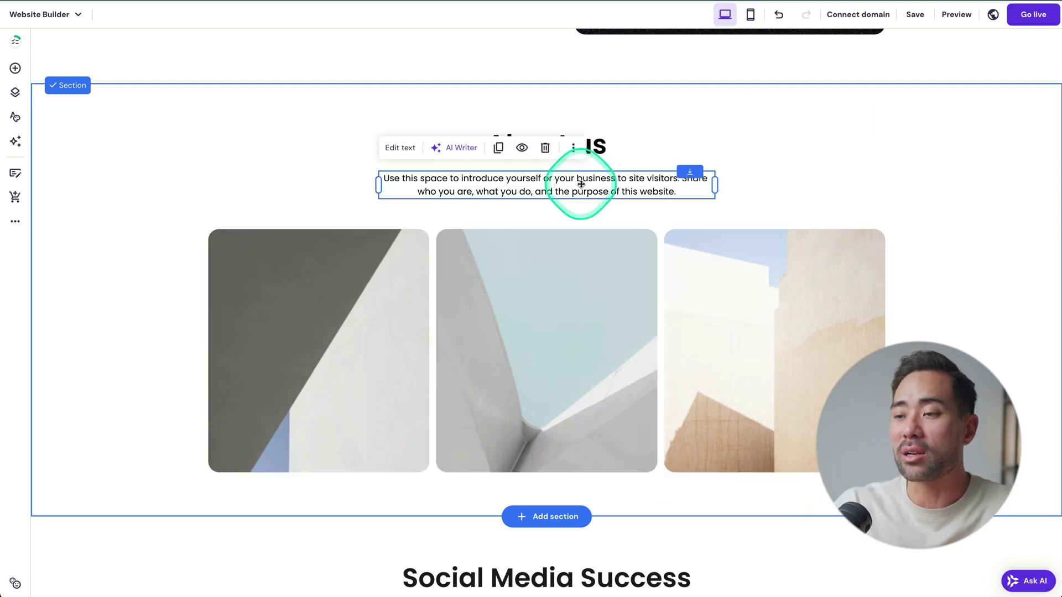
Delete the Social Media Success section below About us and select the testimonial section that follows.
{"action": "scroll", "coordinate": [965, 281], "scroll_direction": "down", "scroll_amount": 7}
{"action": "scroll", "coordinate": [966, 286], "scroll_direction": "down", "scroll_amount": 1}
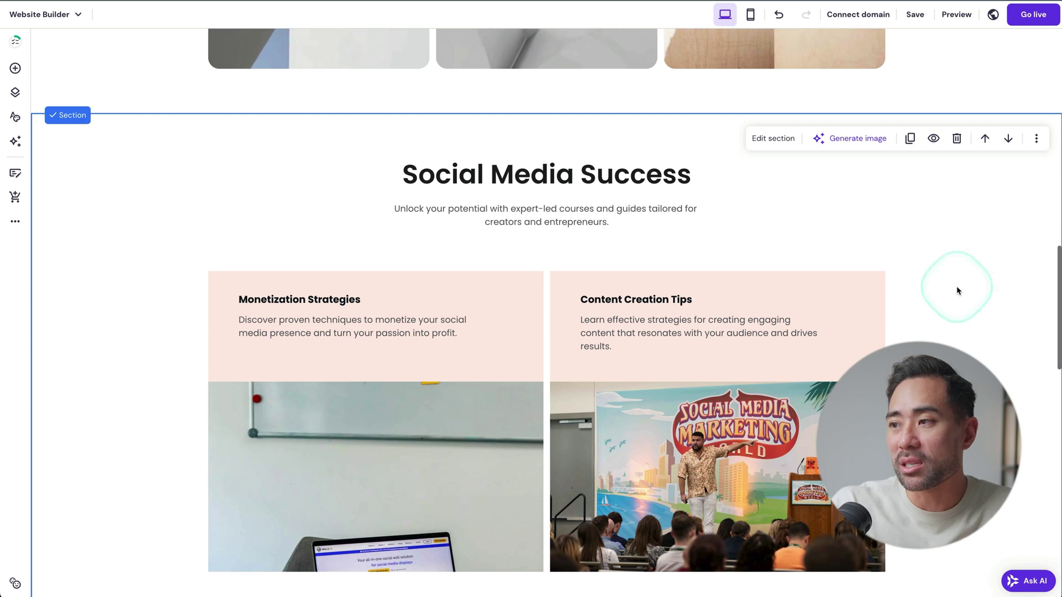
{"action": "left_click", "coordinate": [957, 139]}
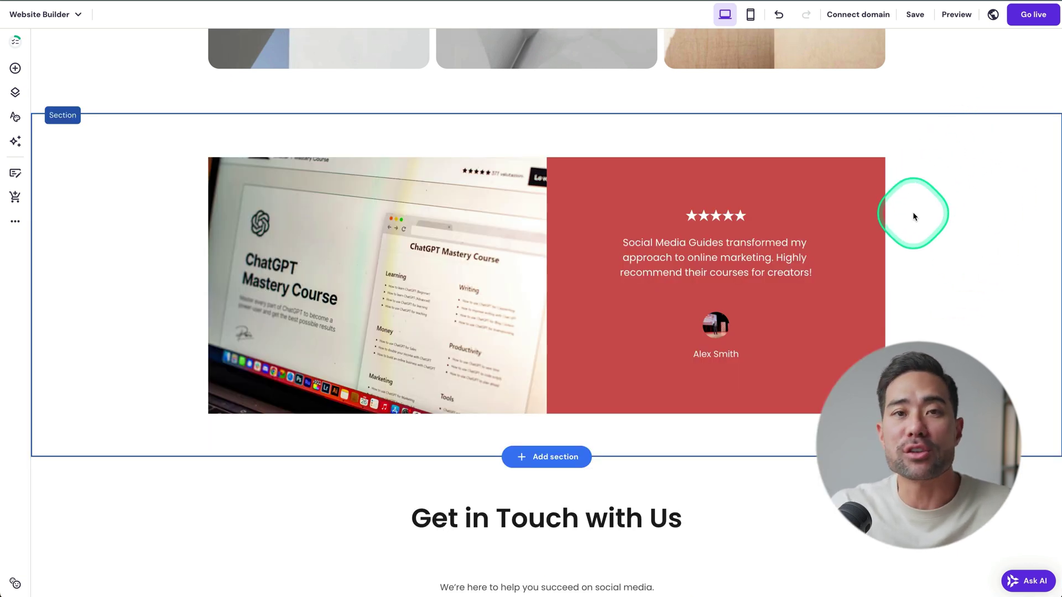
{"action": "left_click", "coordinate": [85, 279]}
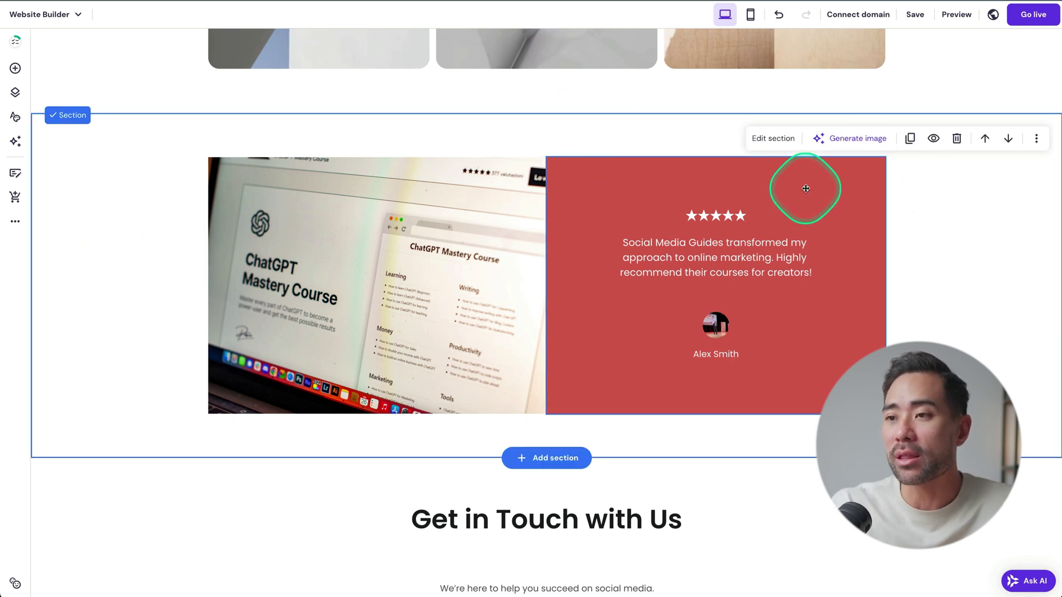
Open the contact form's settings and check its notification e-mail and its list of form fields.
{"action": "scroll", "coordinate": [852, 243], "scroll_direction": "down", "scroll_amount": 10}
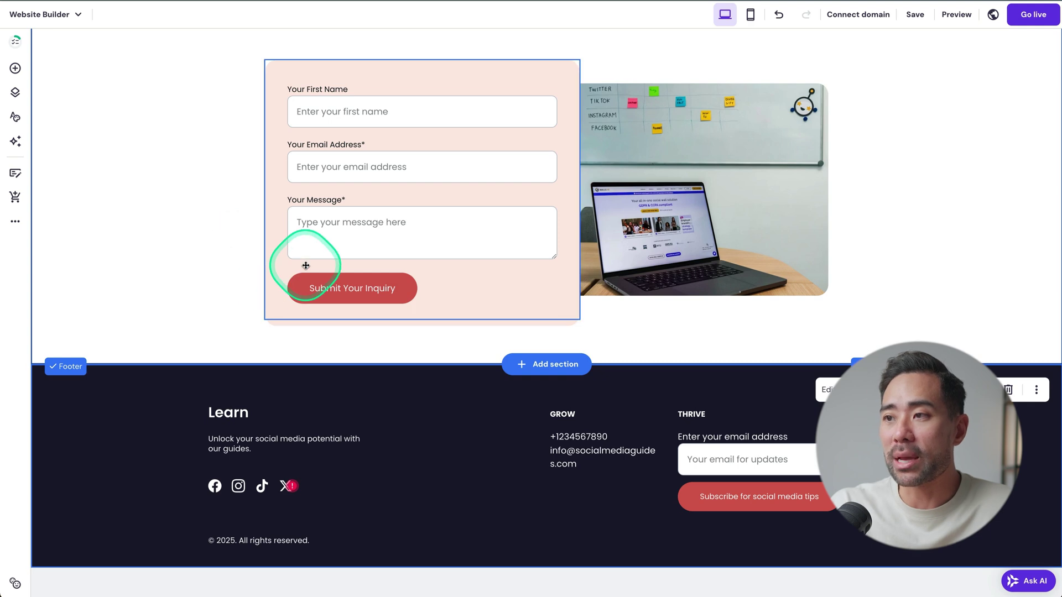
{"action": "scroll", "coordinate": [306, 265], "scroll_direction": "up", "scroll_amount": 2}
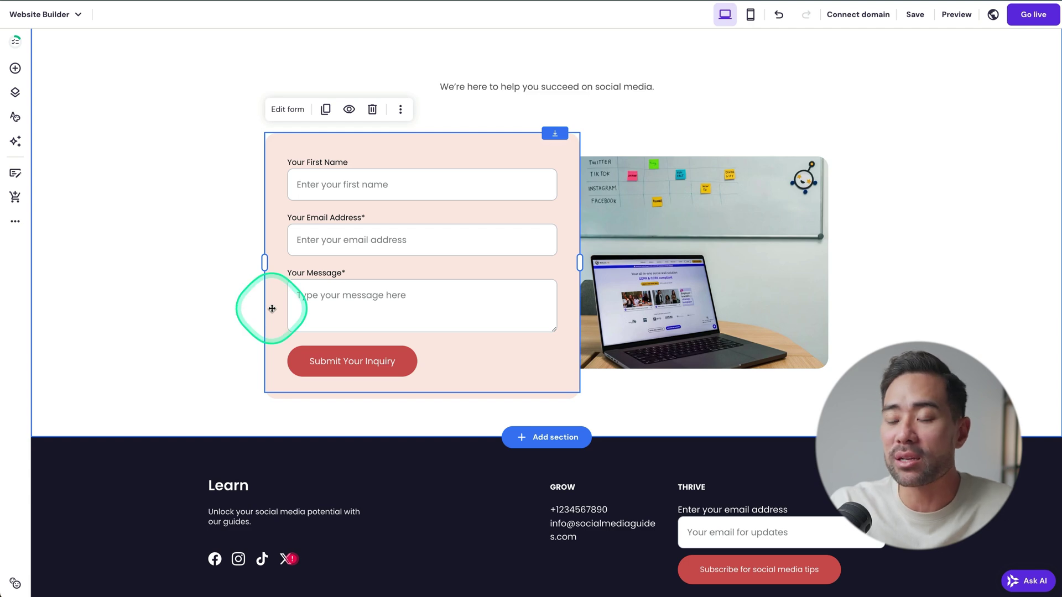
{"action": "left_click", "coordinate": [295, 110]}
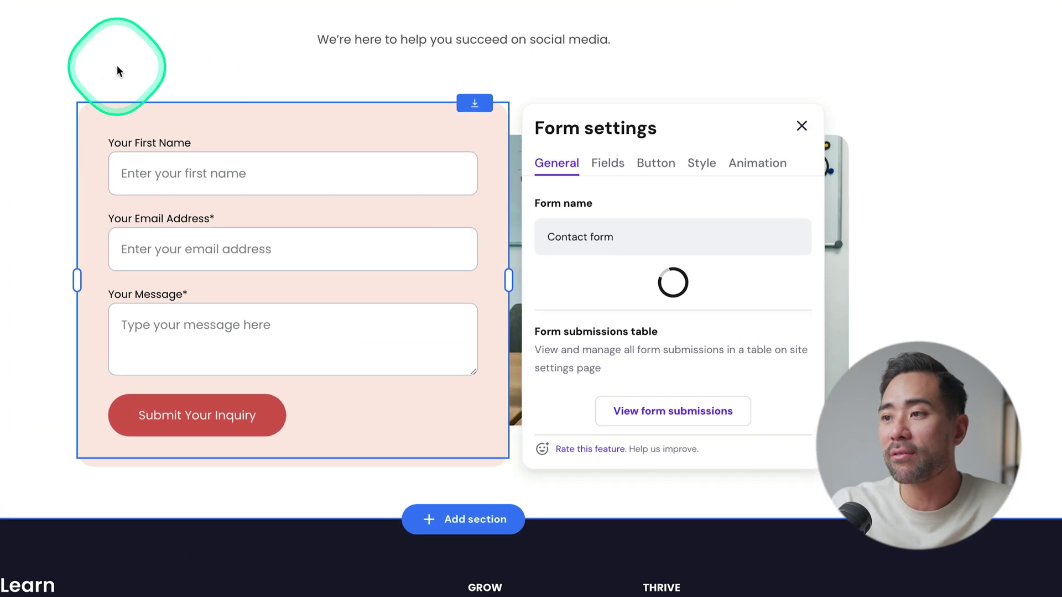
{"action": "left_click", "coordinate": [654, 302]}
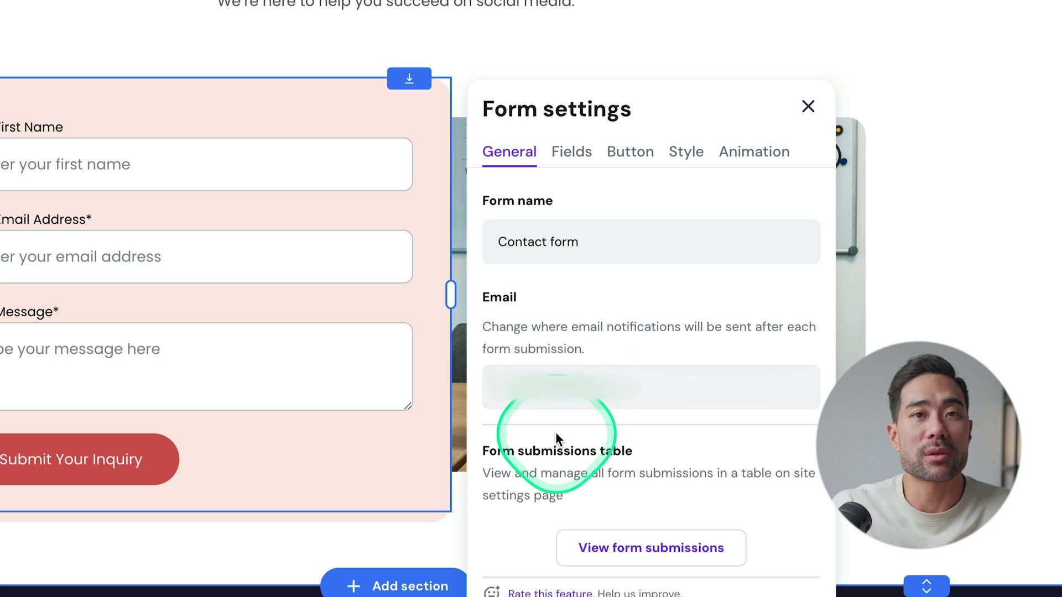
{"action": "left_click", "coordinate": [573, 157]}
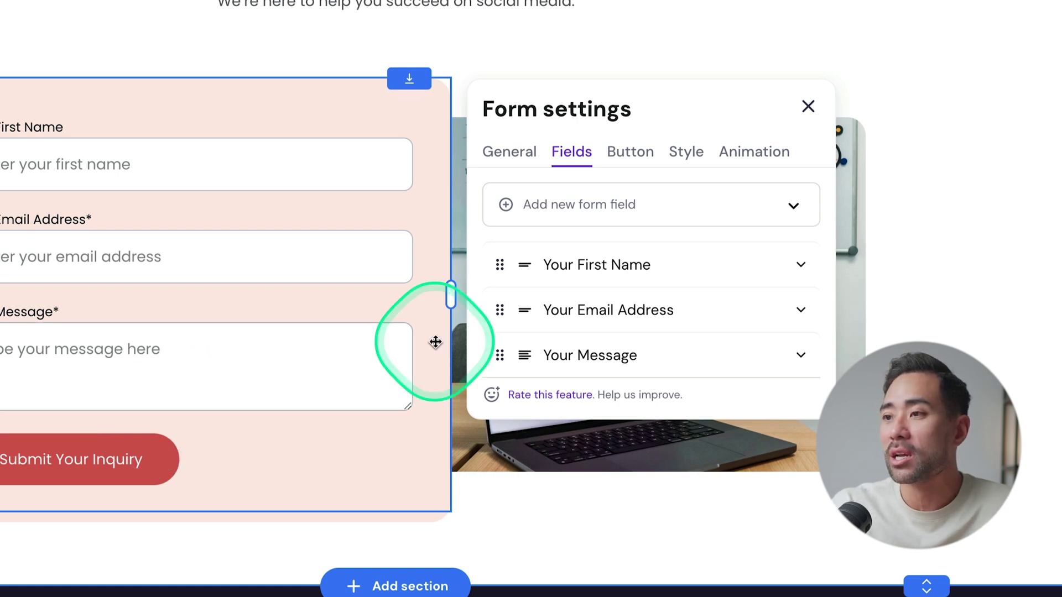
{"action": "left_click", "coordinate": [523, 161]}
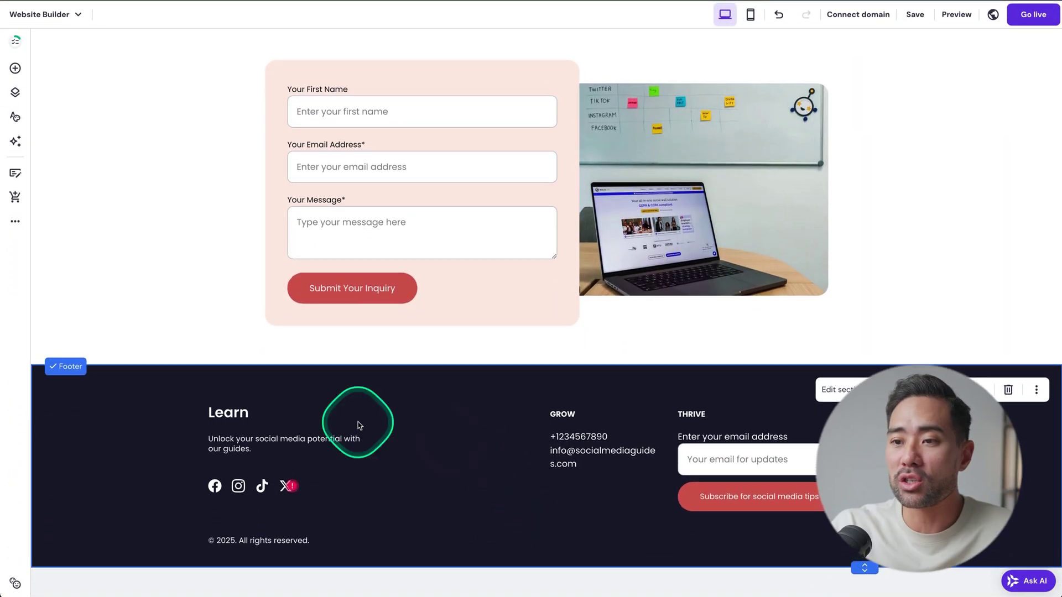
Check the links of the footer's social icons, close their settings, and inspect the footer's contact details and subscribe form.
{"action": "left_click", "coordinate": [215, 487]}
{"action": "left_click", "coordinate": [238, 467]}
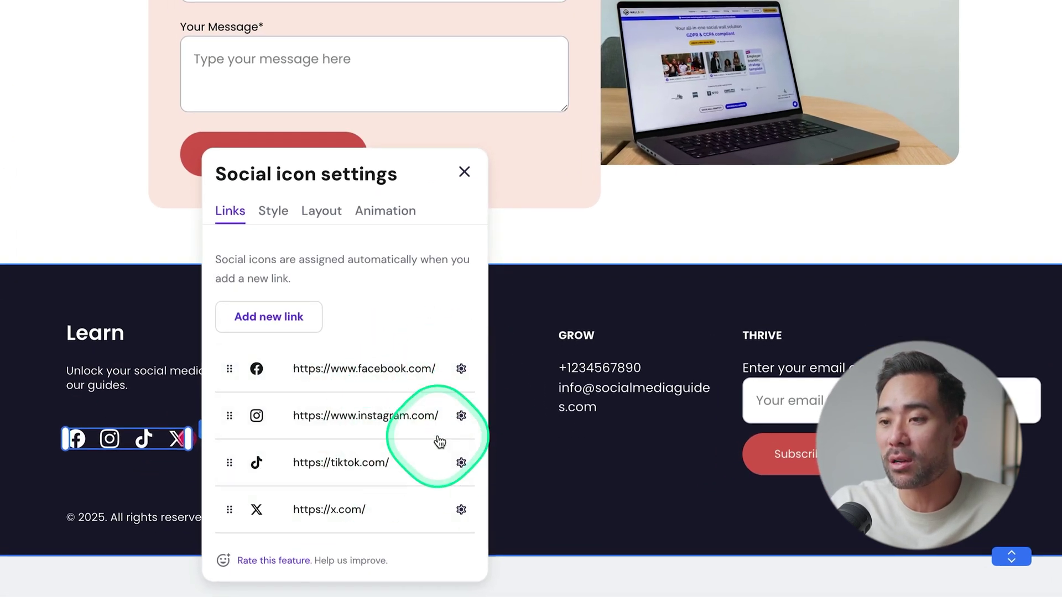
{"action": "left_click", "coordinate": [591, 506]}
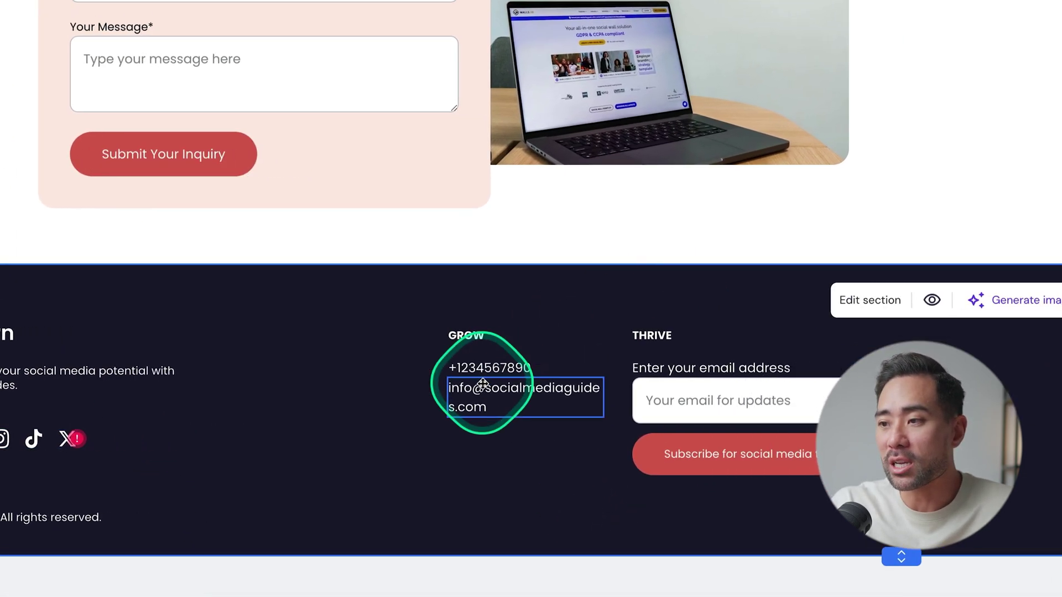
{"action": "left_click", "coordinate": [698, 421]}
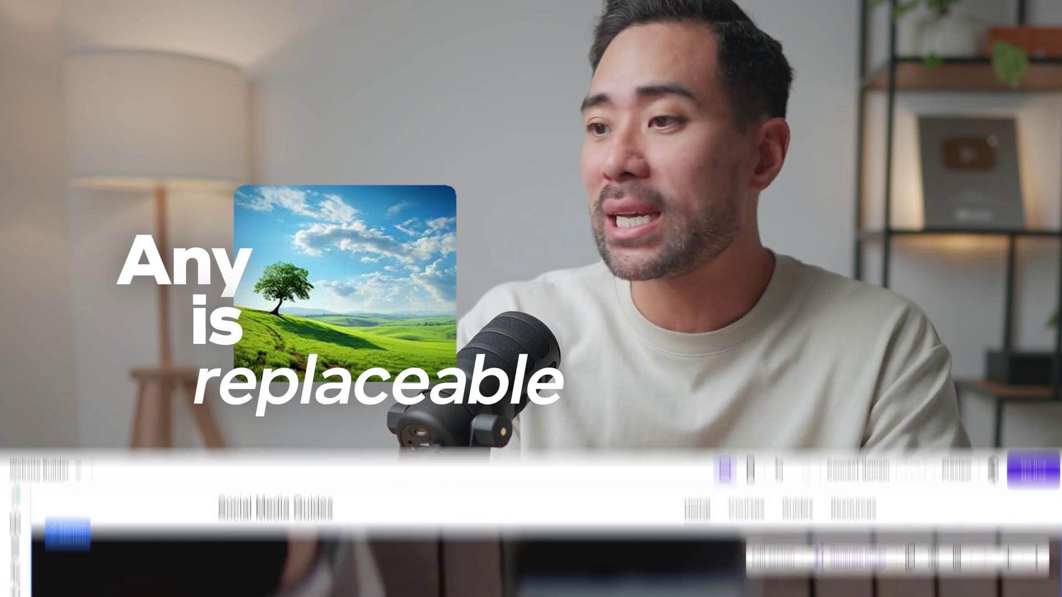
Review the image settings of the "SOCIAL MEDIA" block-letter picture, close them, and open AI image generation for it.
{"action": "scroll", "coordinate": [929, 467], "scroll_direction": "down", "scroll_amount": 1}
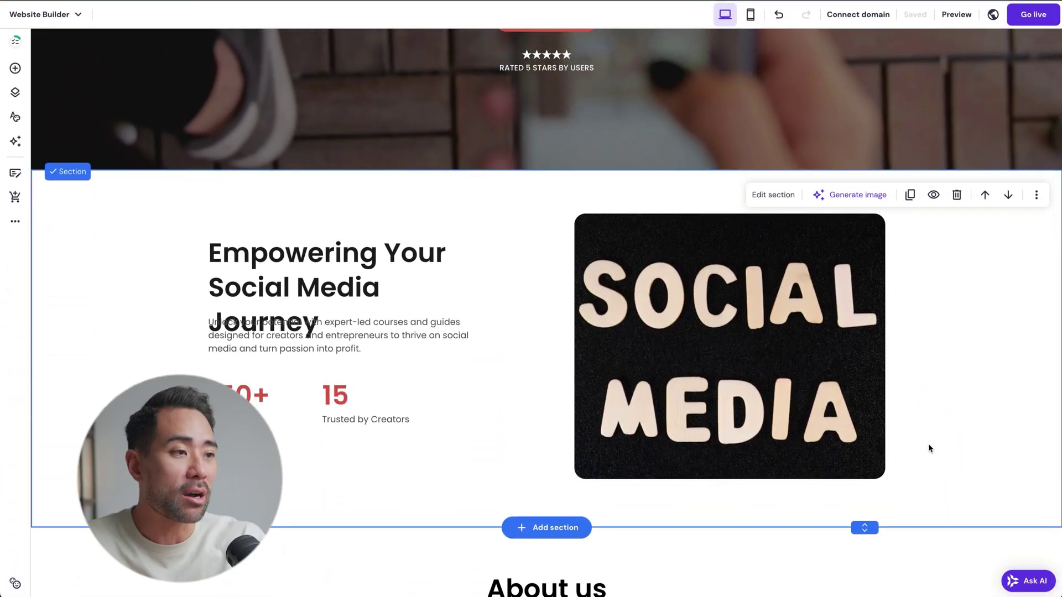
{"action": "left_click", "coordinate": [750, 369]}
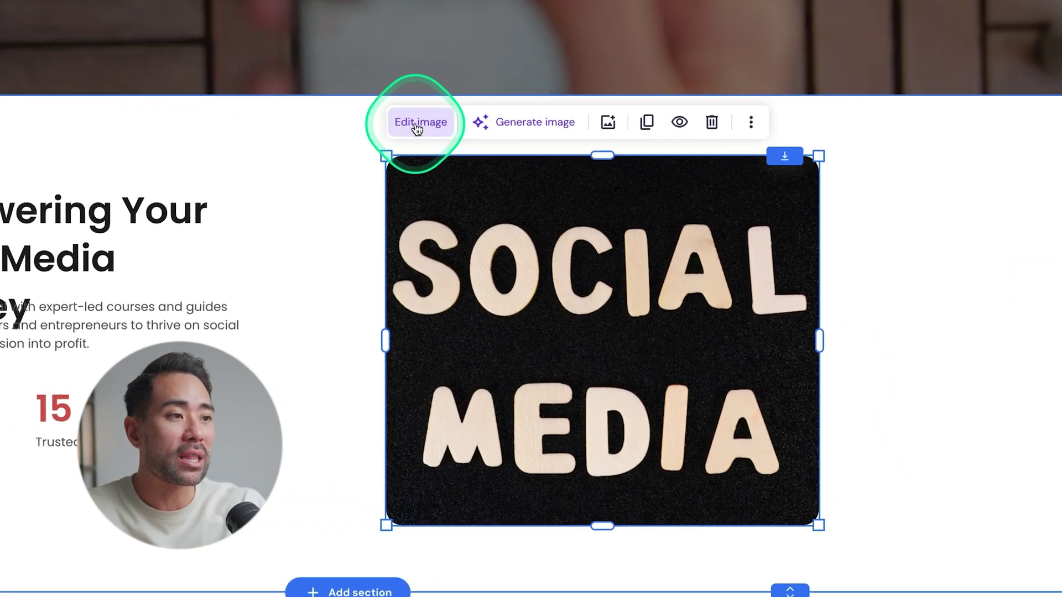
{"action": "left_click", "coordinate": [599, 189]}
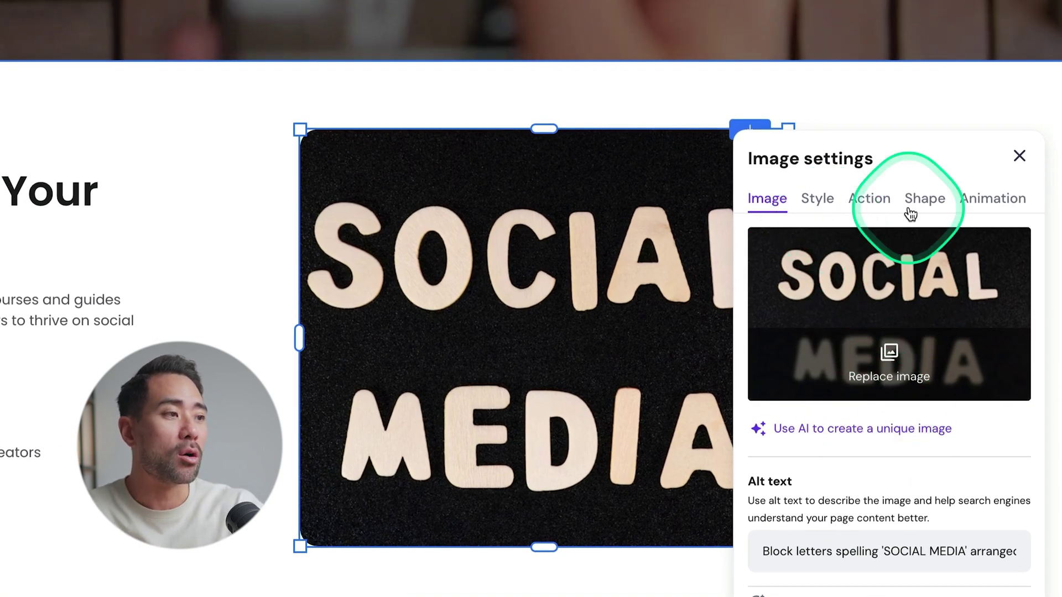
{"action": "left_click", "coordinate": [1020, 157]}
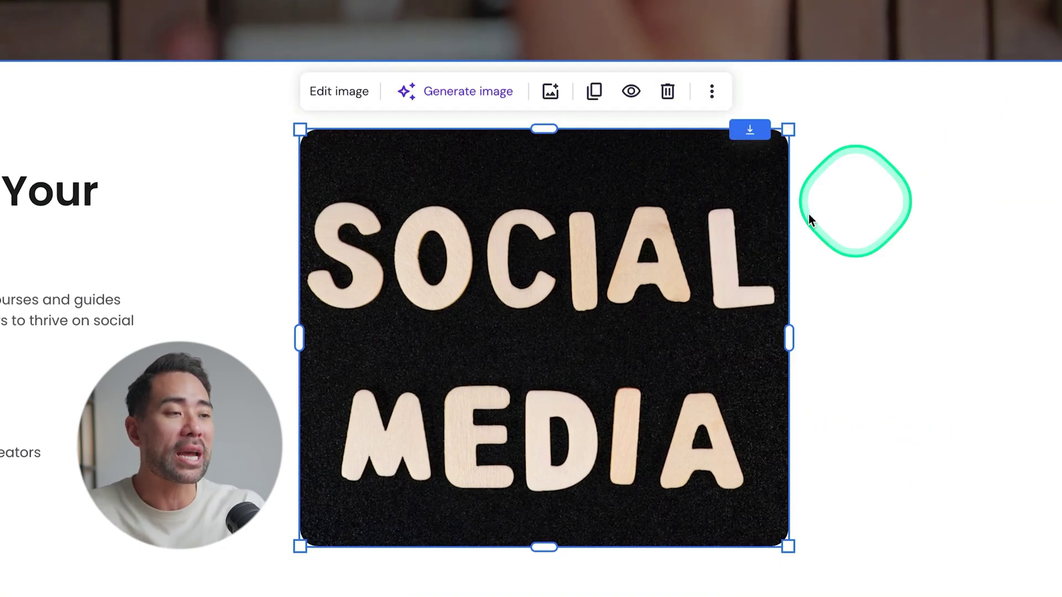
{"action": "left_click", "coordinate": [469, 102]}
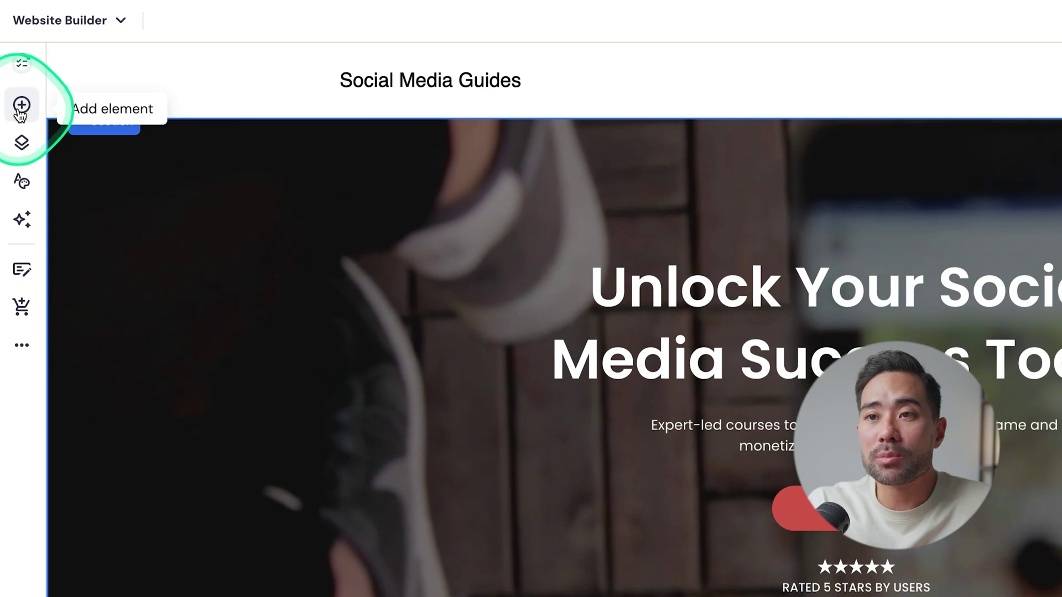
Look over the elements that can be added to the page, from text and galleries to forms and embed code.
{"action": "left_click", "coordinate": [21, 110]}
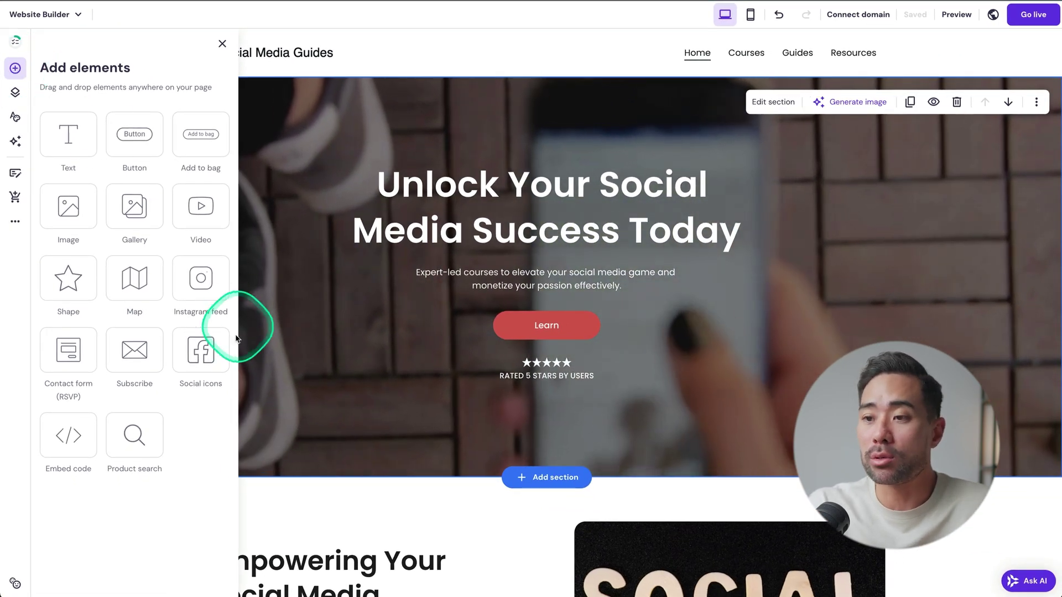
{"action": "left_click", "coordinate": [287, 495]}
{"action": "scroll", "coordinate": [287, 495], "scroll_direction": "down", "scroll_amount": 5}
{"action": "scroll", "coordinate": [287, 498], "scroll_direction": "up", "scroll_amount": 2}
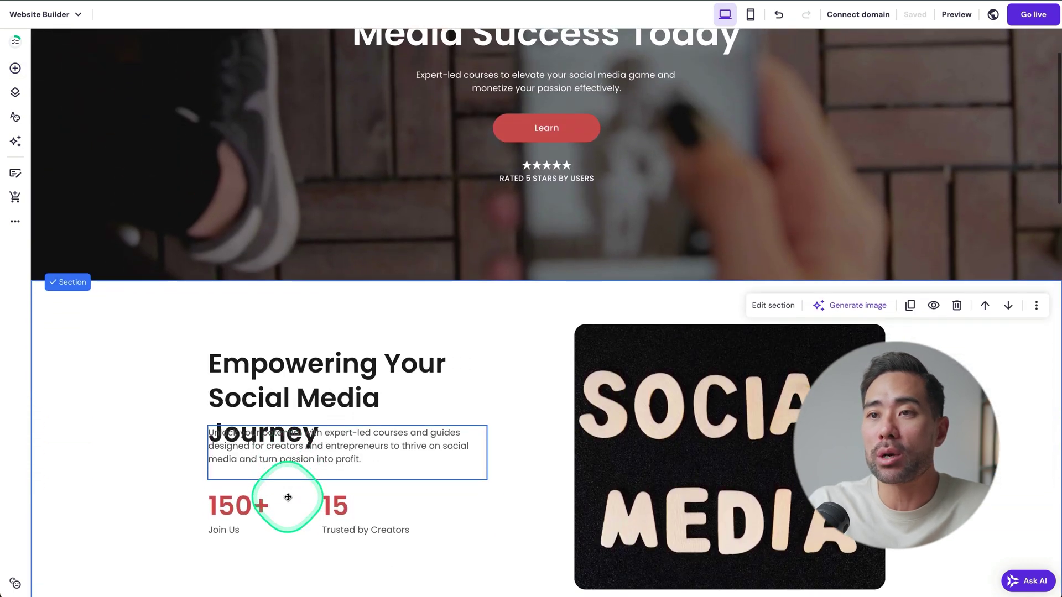
Add a new text element to the About us section, below the intro paragraph over the third image.
{"action": "left_click", "coordinate": [16, 68]}
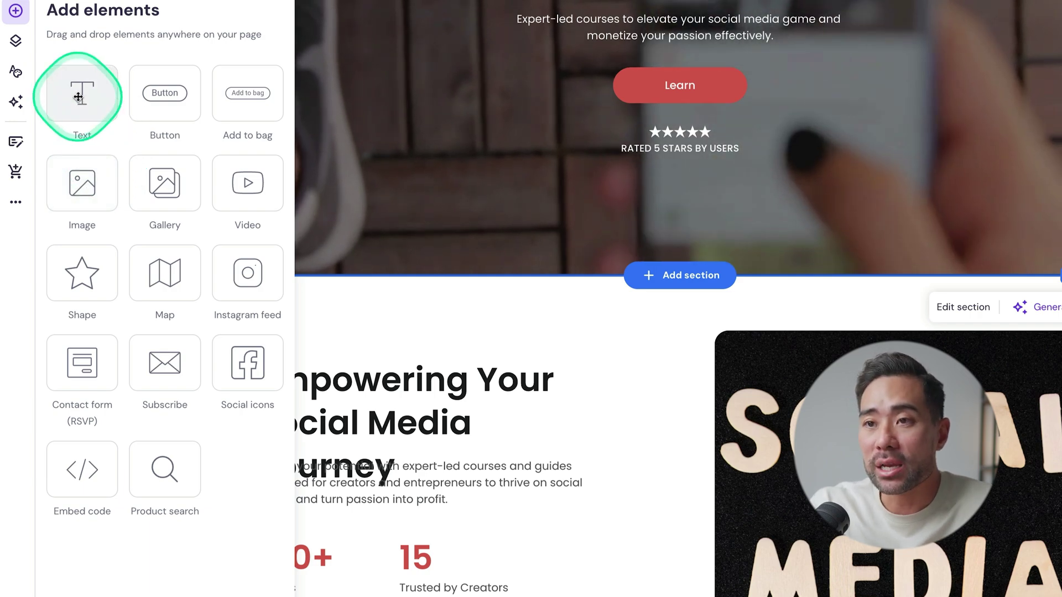
{"action": "left_click_drag", "start_coordinate": [78, 97], "coordinate": [420, 471]}
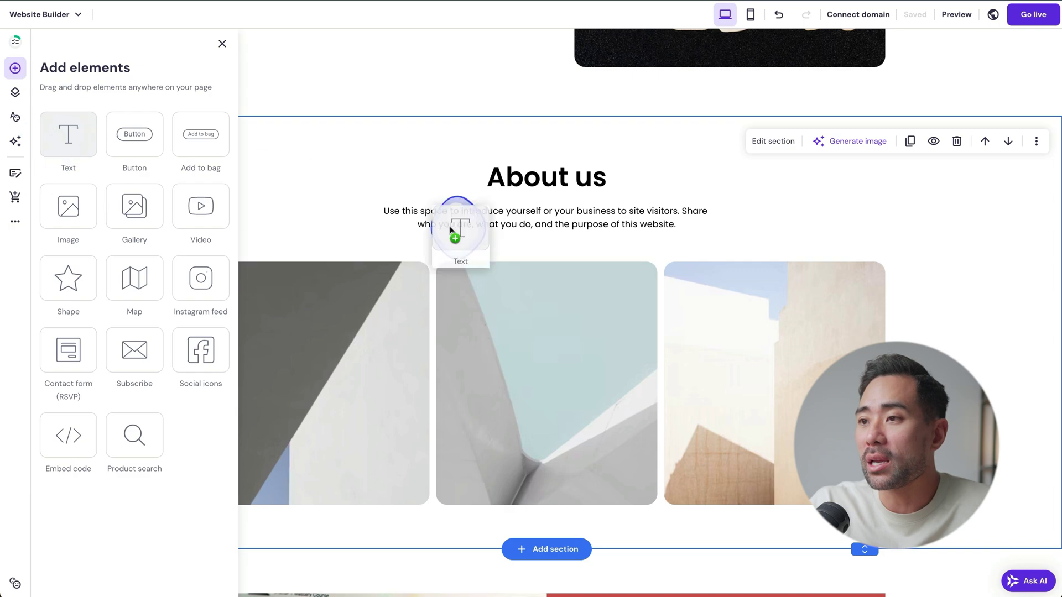
{"action": "left_click_drag", "start_coordinate": [450, 230], "coordinate": [653, 170]}
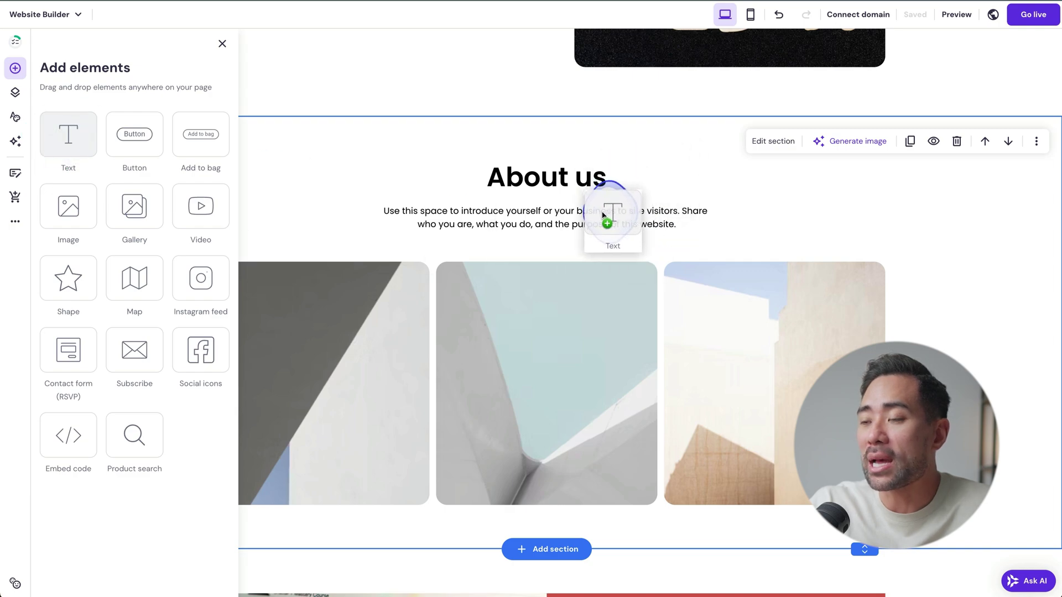
{"action": "left_click_drag", "start_coordinate": [603, 215], "coordinate": [636, 226]}
{"action": "scroll", "coordinate": [636, 149], "scroll_direction": "up", "scroll_amount": 5}
{"action": "scroll", "coordinate": [797, 553], "scroll_direction": "down", "scroll_amount": 3}
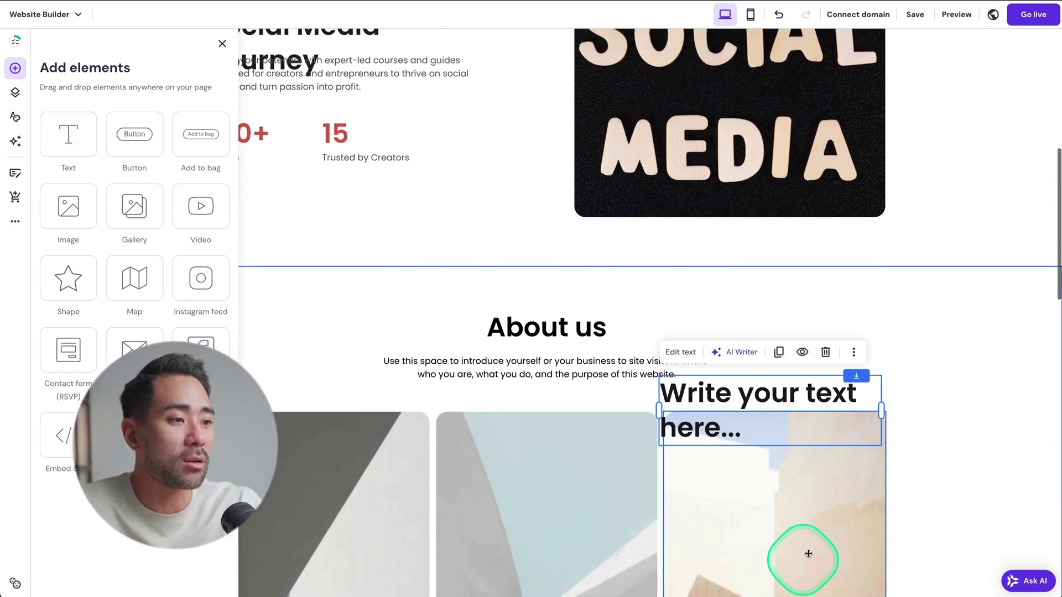
{"action": "scroll", "coordinate": [800, 564], "scroll_direction": "down", "scroll_amount": 9}
{"action": "scroll", "coordinate": [920, 403], "scroll_direction": "up", "scroll_amount": 10}
{"action": "scroll", "coordinate": [921, 404], "scroll_direction": "down", "scroll_amount": 2}
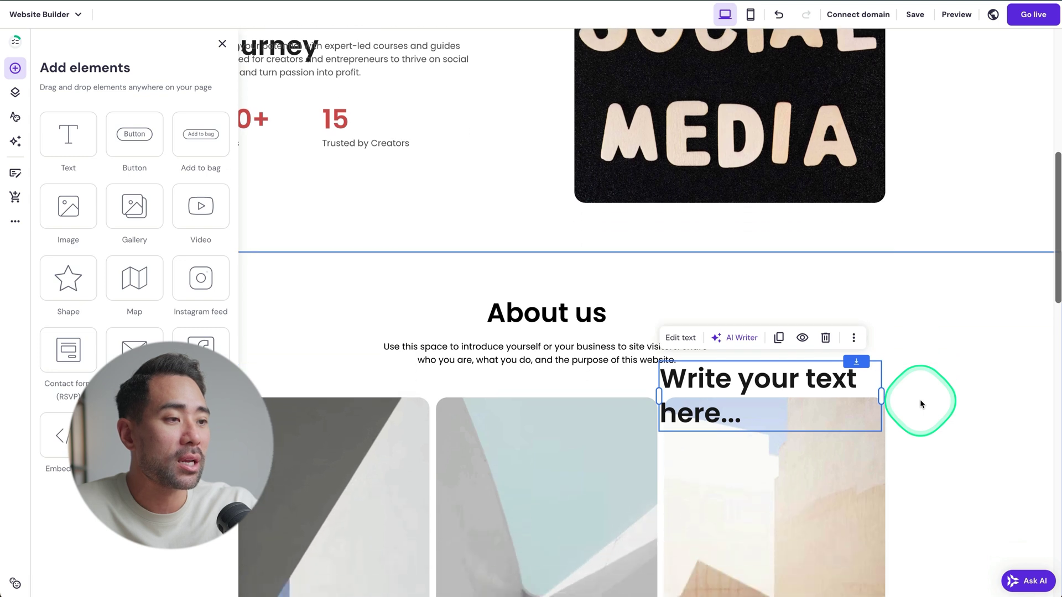
Change the new text to "Features" and move it above the intro paragraph, in place of the About us heading.
{"action": "double_click", "coordinate": [751, 365]}
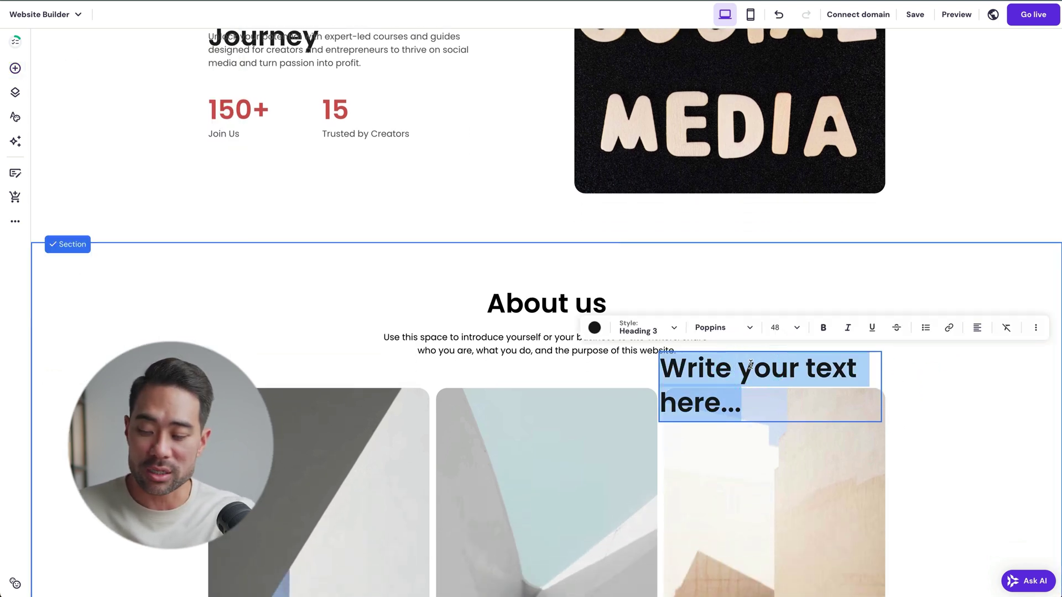
{"action": "type", "text": "Features"}
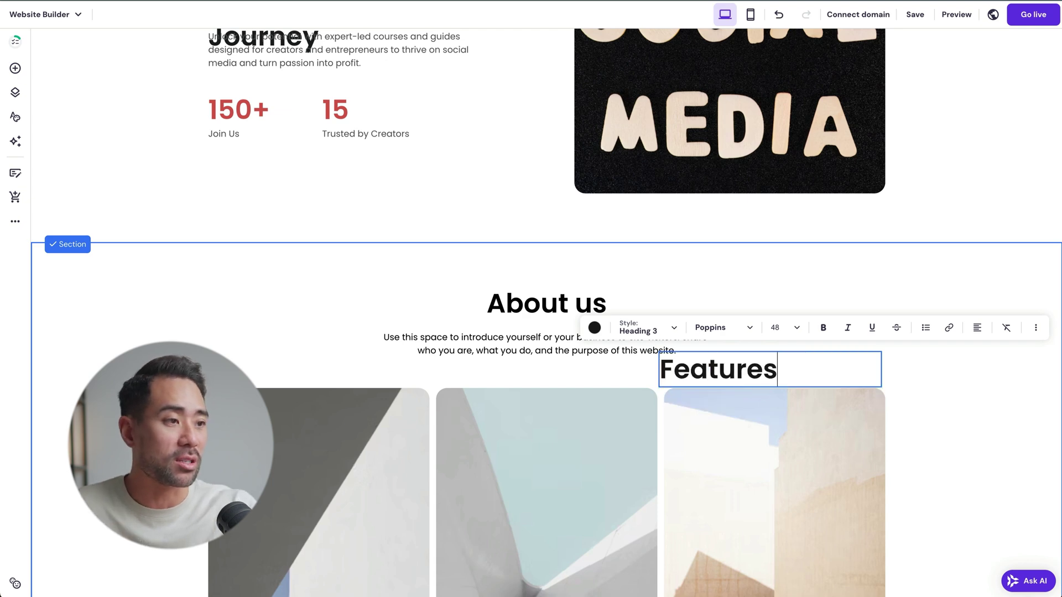
{"action": "left_click_drag", "start_coordinate": [742, 376], "coordinate": [555, 305]}
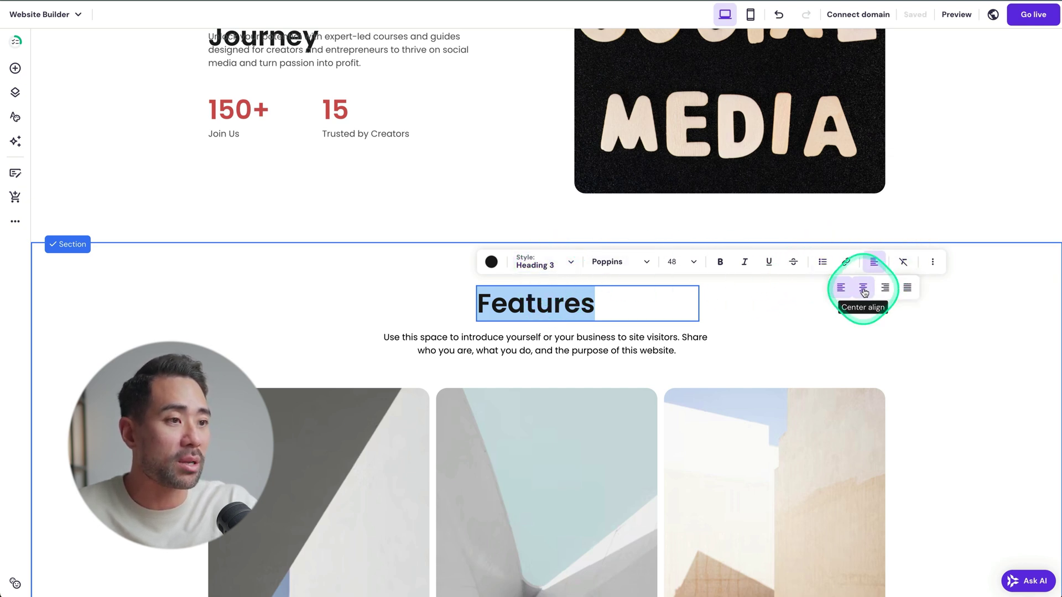
Center-align the "Features" heading and adjust its position above the intro paragraph.
{"action": "left_click", "coordinate": [863, 292]}
{"action": "left_click", "coordinate": [695, 326]}
{"action": "left_click", "coordinate": [751, 339]}
{"action": "left_click_drag", "start_coordinate": [634, 303], "coordinate": [593, 311]}
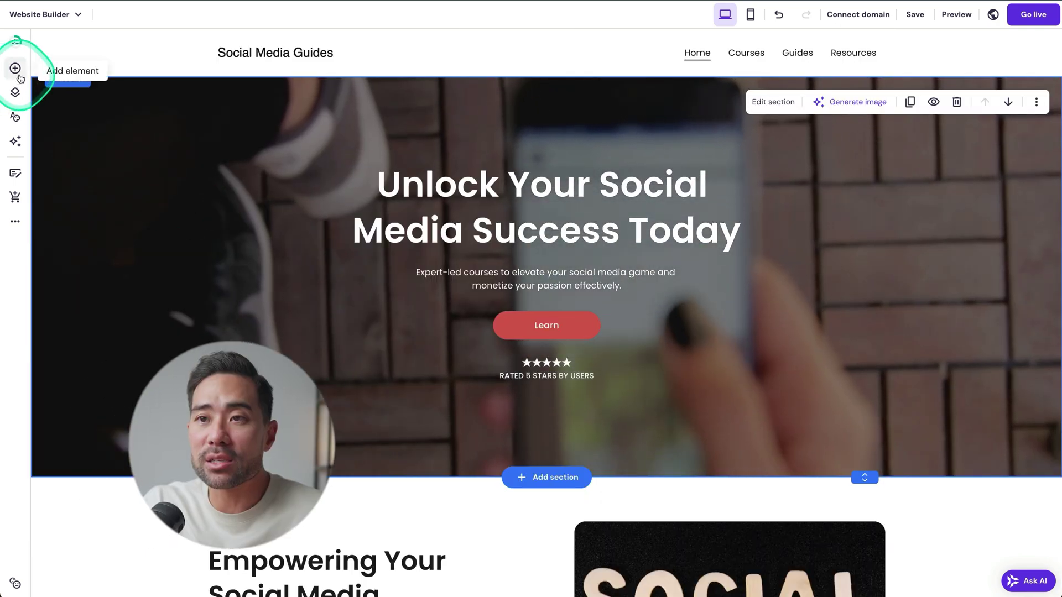
Browse the page templates offered for About, Contact, Services, Projects, Blog and Online store.
{"action": "left_click", "coordinate": [18, 75]}
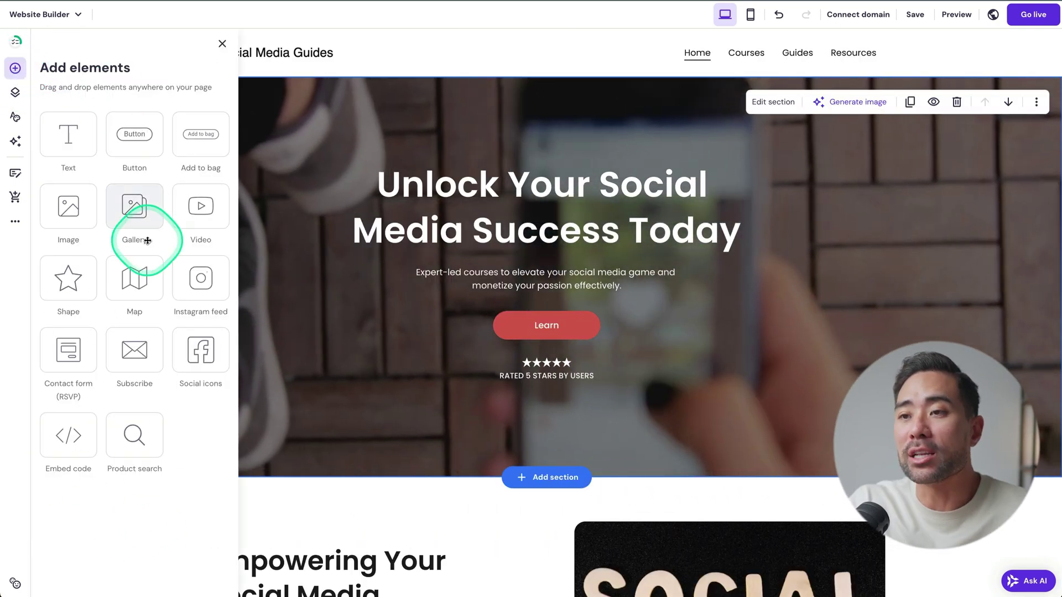
{"action": "left_click", "coordinate": [16, 93]}
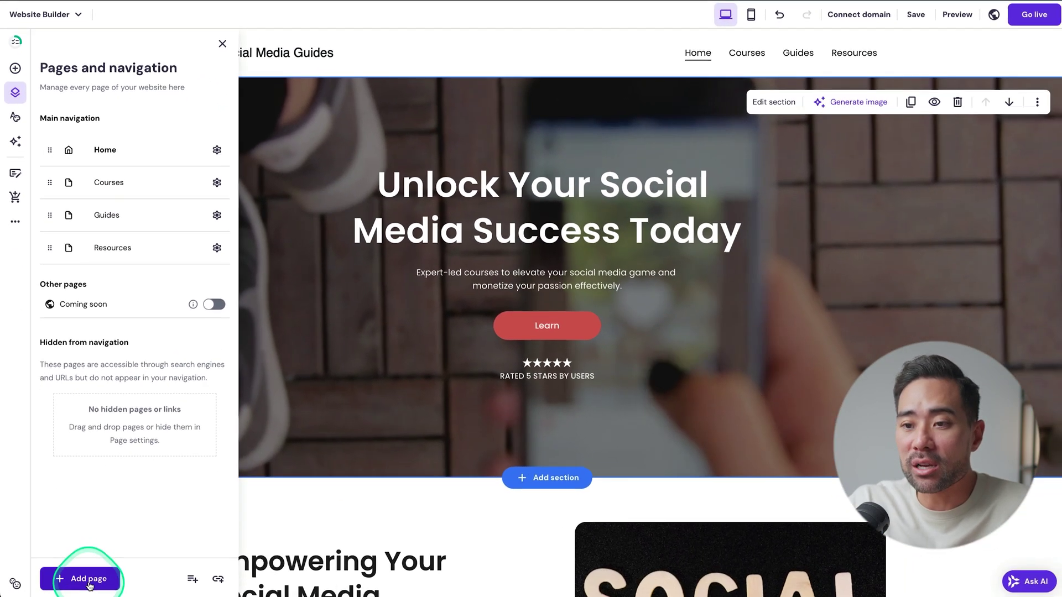
{"action": "left_click", "coordinate": [83, 578]}
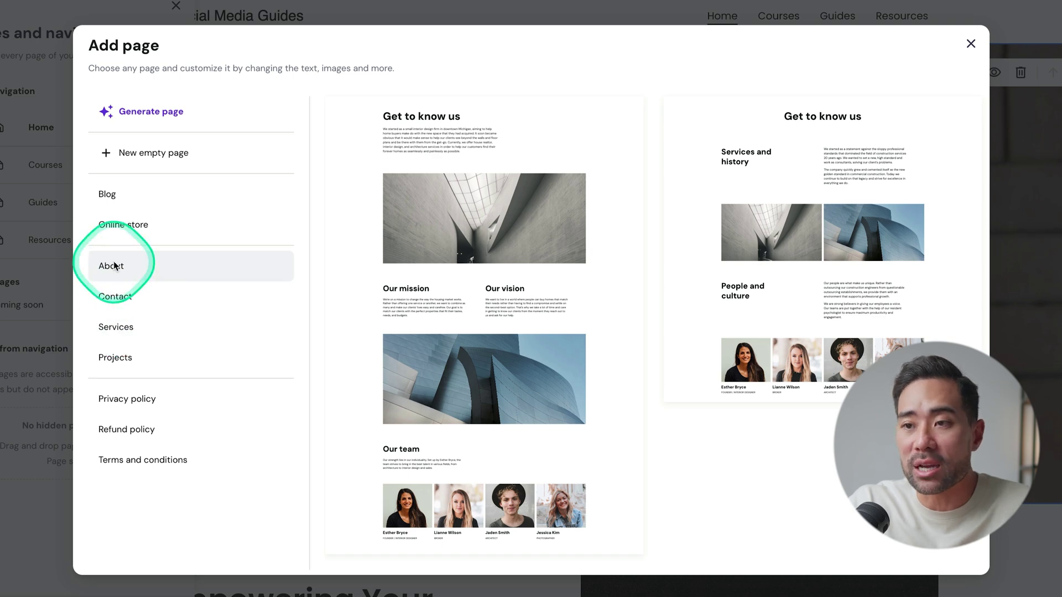
{"action": "left_click", "coordinate": [114, 298]}
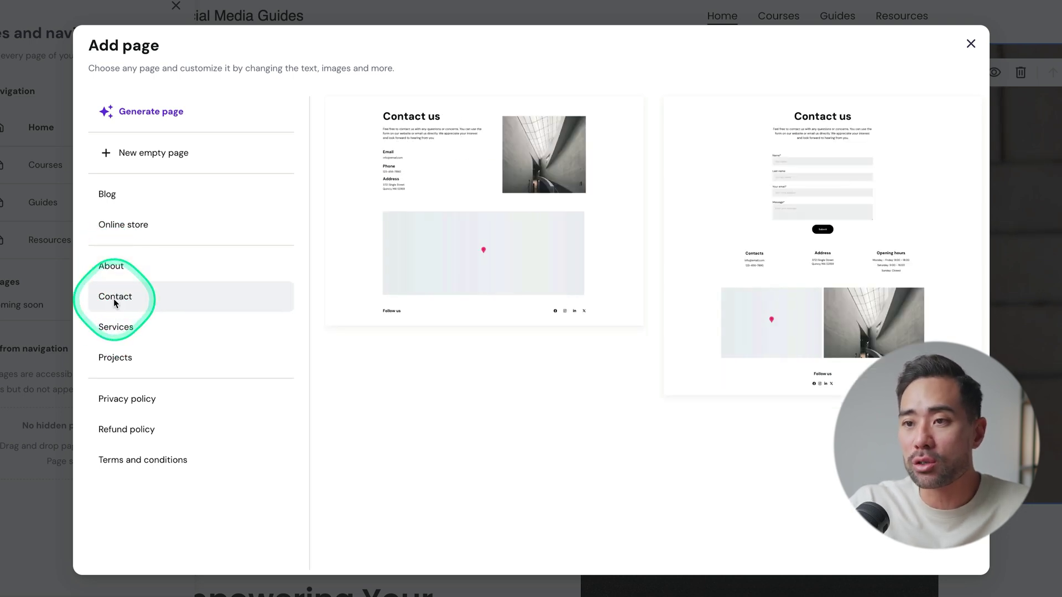
{"action": "left_click", "coordinate": [124, 327]}
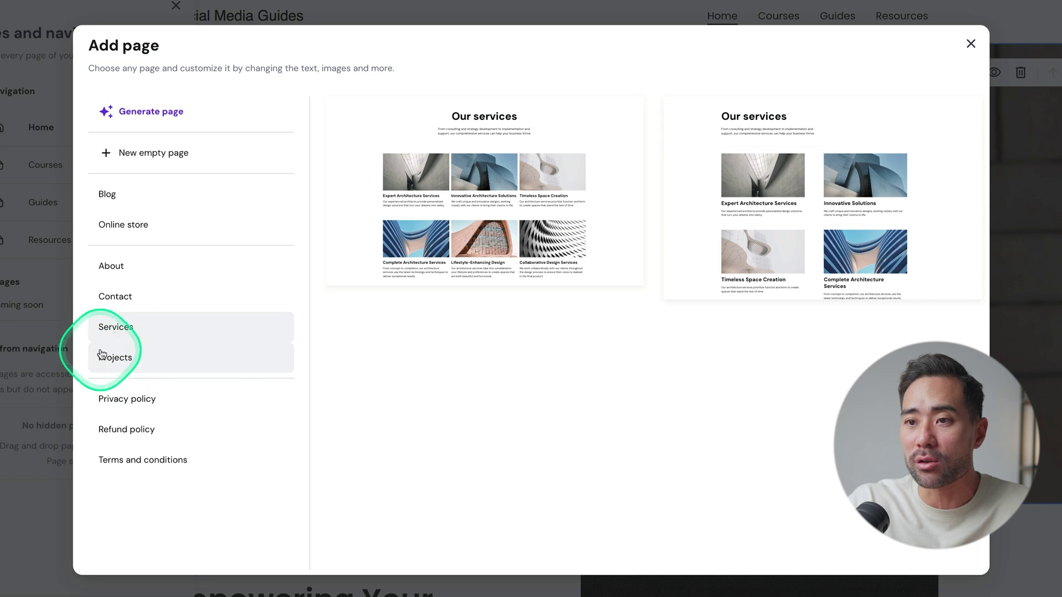
{"action": "left_click", "coordinate": [114, 363]}
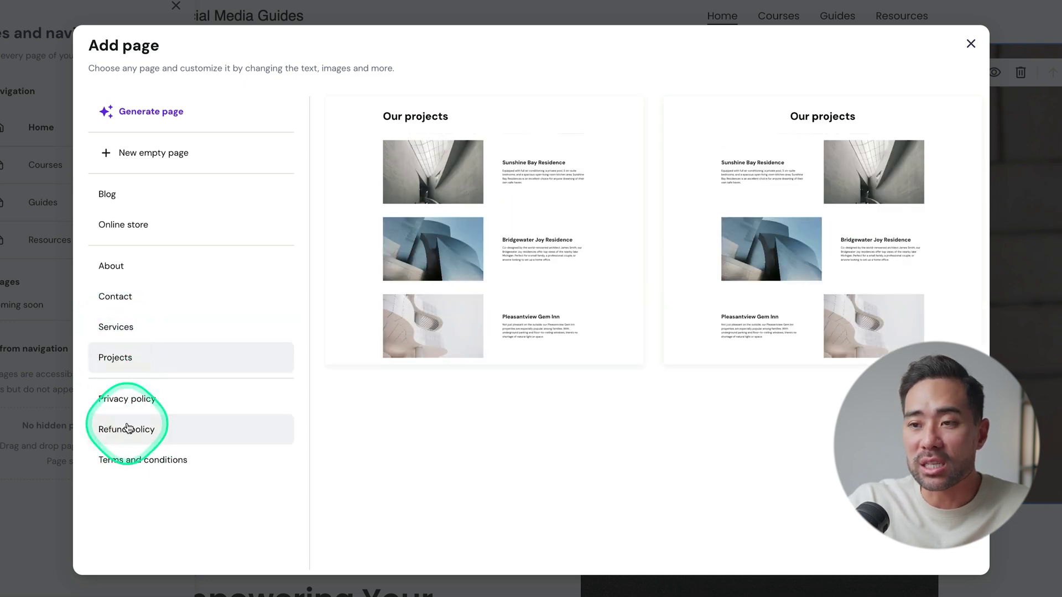
{"action": "left_click", "coordinate": [119, 200]}
{"action": "left_click", "coordinate": [130, 229]}
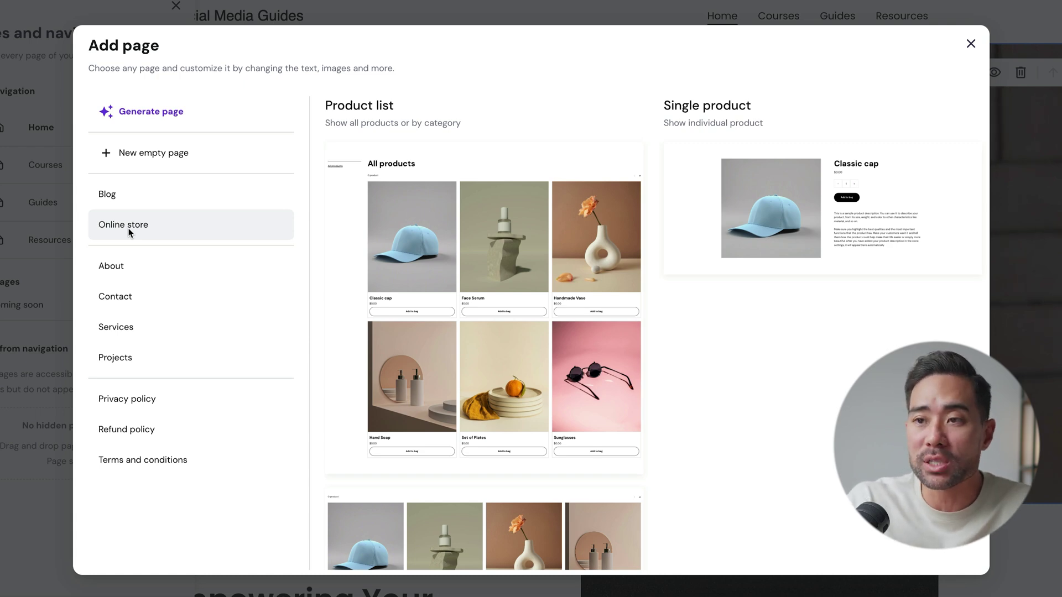
Add an About page using the "Get to know us" template with "Services and history", and dismiss its page settings.
{"action": "left_click", "coordinate": [118, 275]}
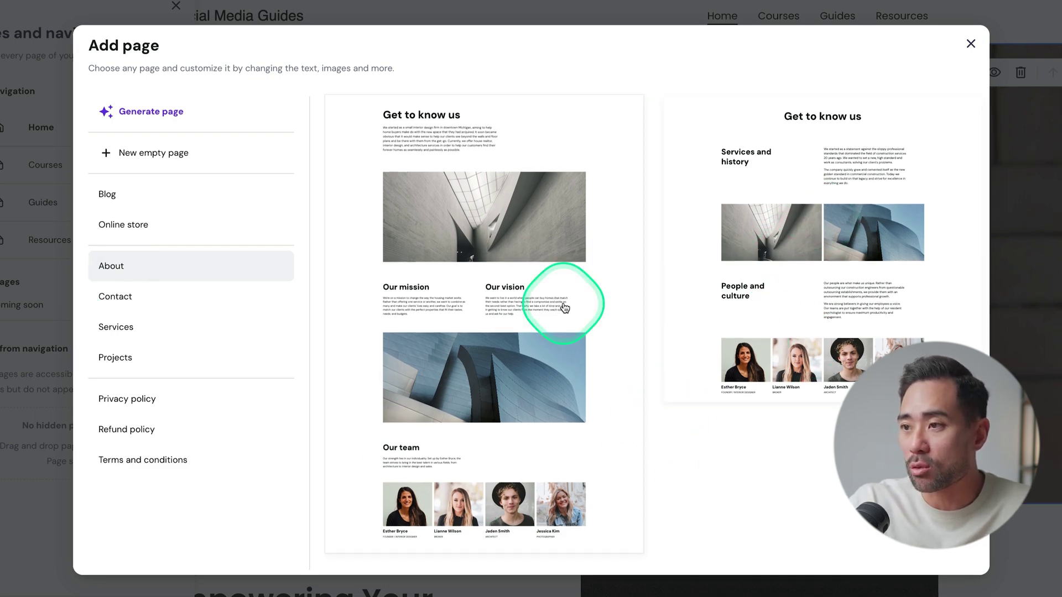
{"action": "left_click", "coordinate": [782, 279]}
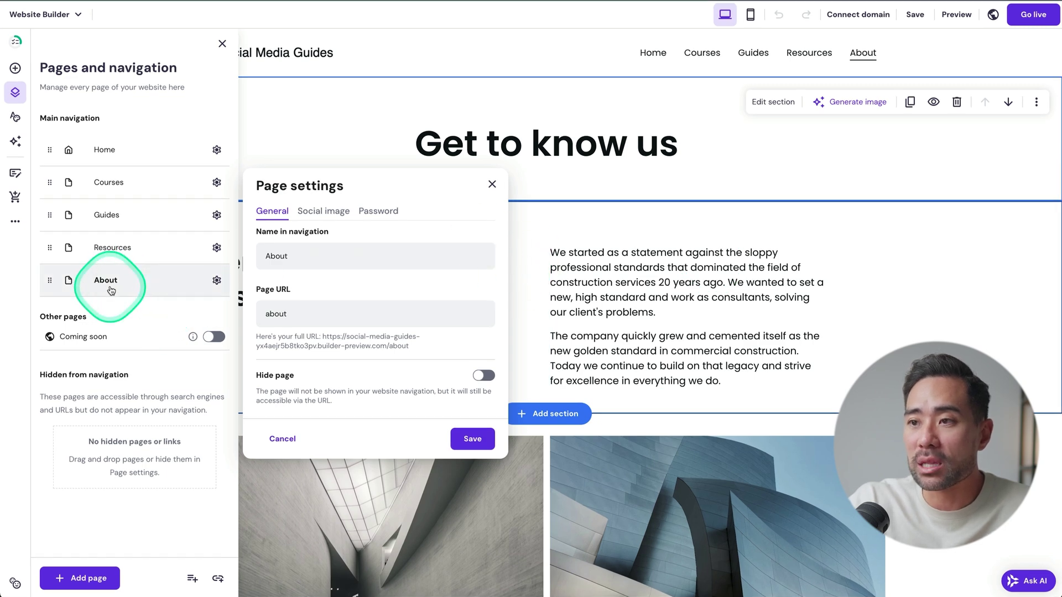
{"action": "left_click", "coordinate": [492, 188]}
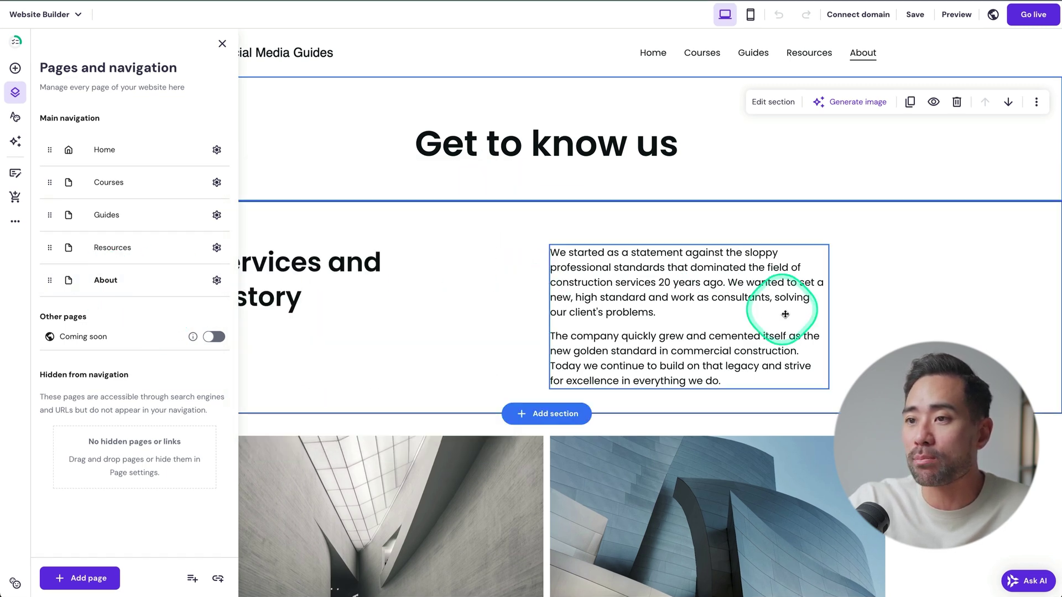
Review the new About page's text, images and team section down to the footer.
{"action": "left_click", "coordinate": [804, 342]}
{"action": "scroll", "coordinate": [801, 332], "scroll_direction": "down", "scroll_amount": 2}
{"action": "scroll", "coordinate": [746, 266], "scroll_direction": "up", "scroll_amount": 2}
{"action": "scroll", "coordinate": [746, 473], "scroll_direction": "down", "scroll_amount": 5}
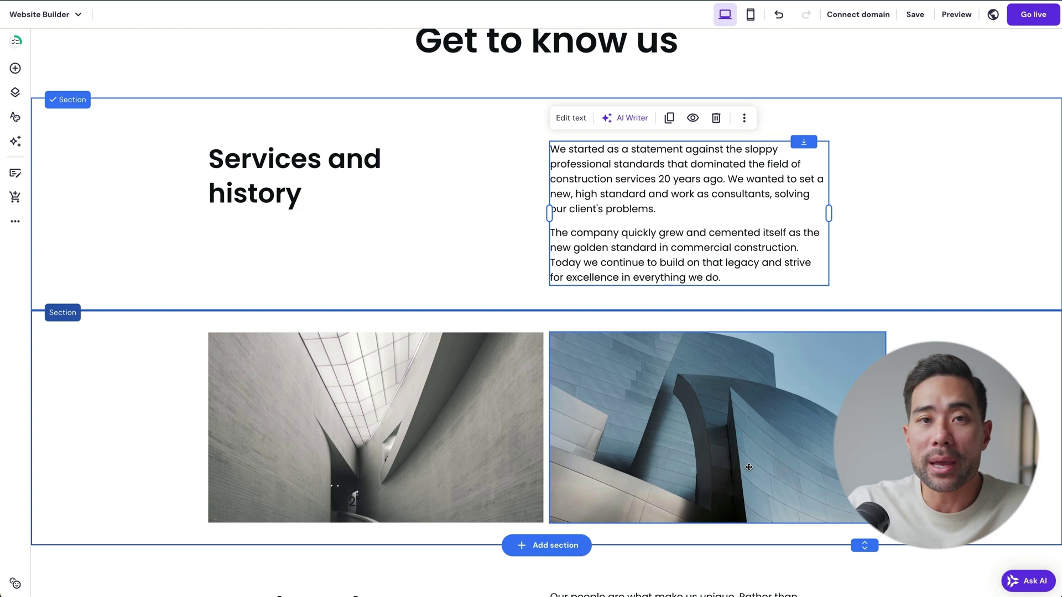
{"action": "scroll", "coordinate": [748, 468], "scroll_direction": "down", "scroll_amount": 10}
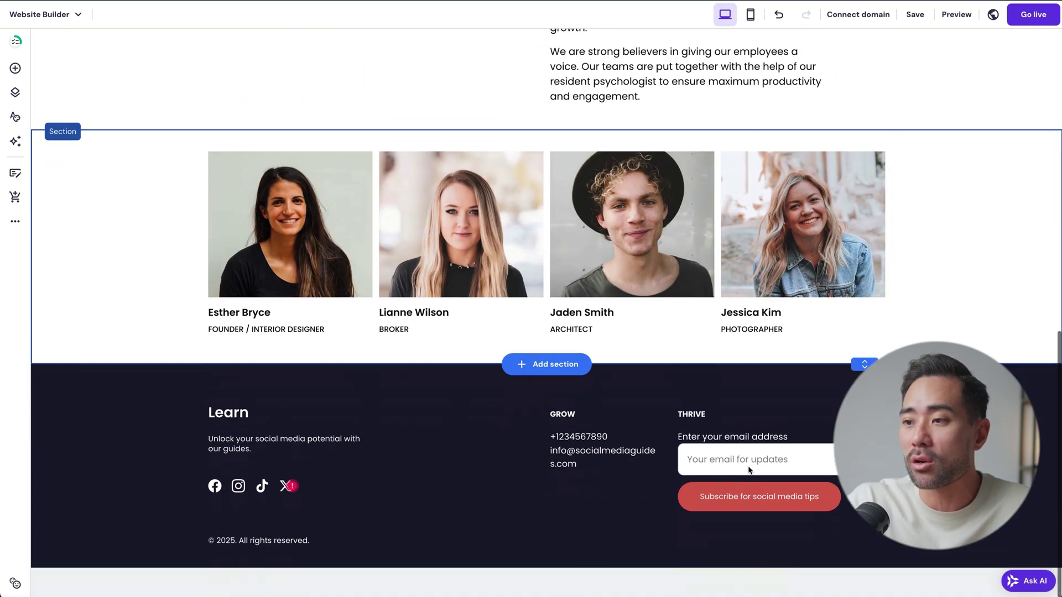
{"action": "scroll", "coordinate": [748, 467], "scroll_direction": "up", "scroll_amount": 15}
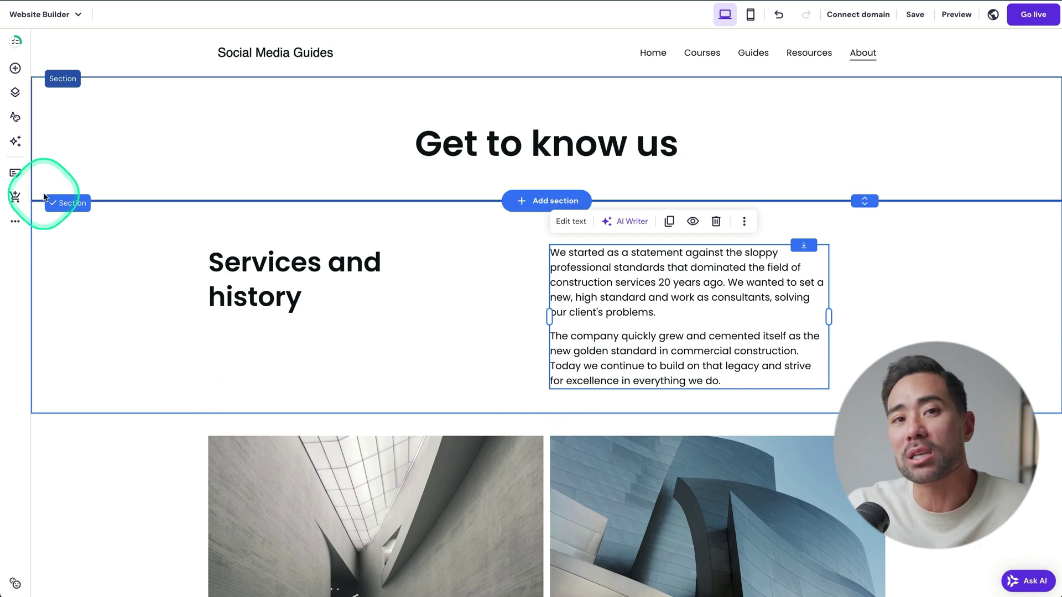
Reorder the main navigation so the About page sits between Courses and Guides.
{"action": "left_click", "coordinate": [15, 94]}
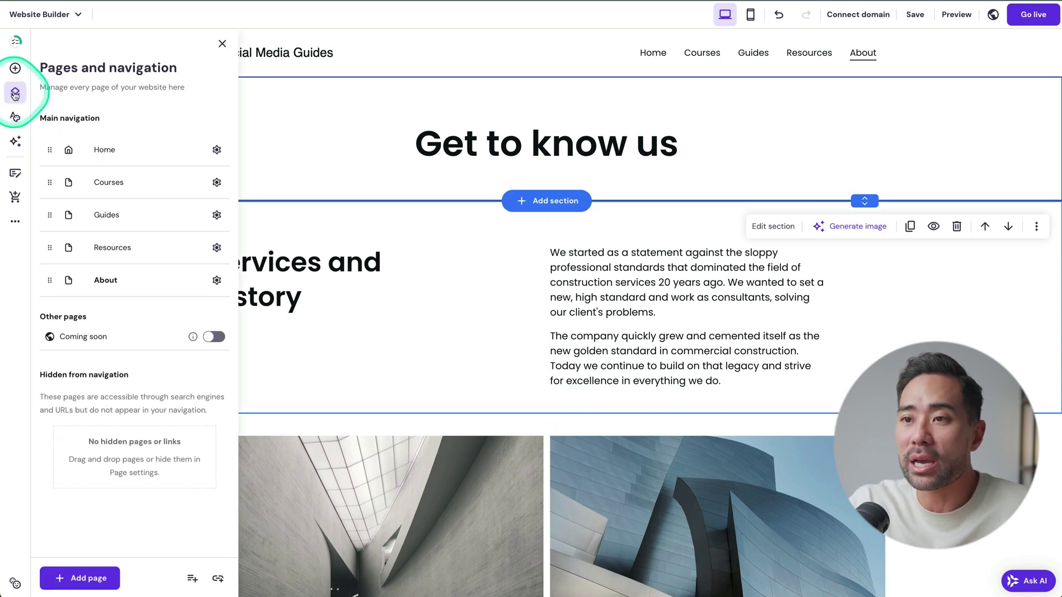
{"action": "left_click", "coordinate": [61, 277]}
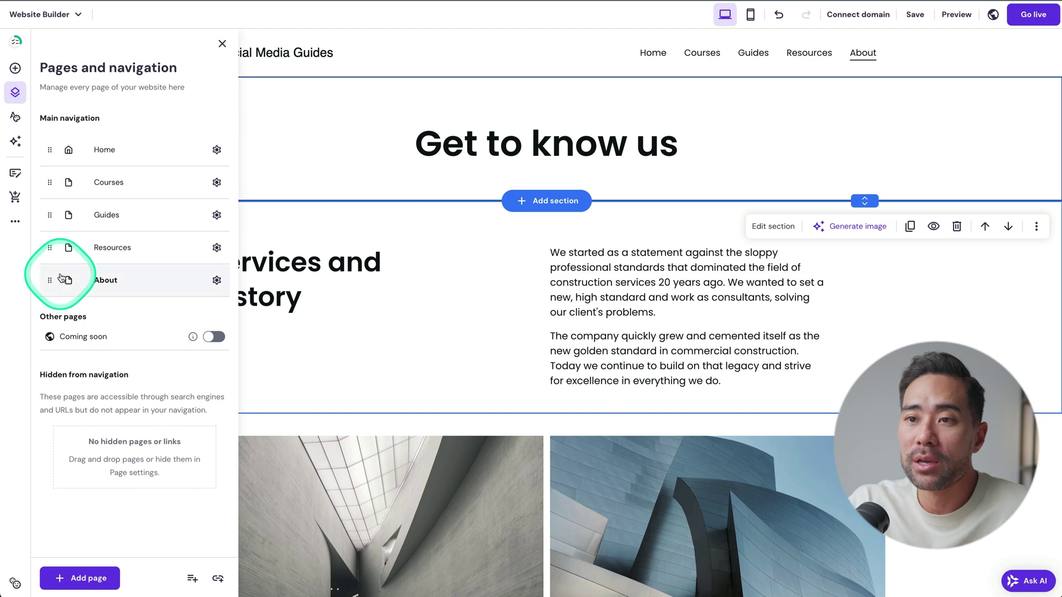
{"action": "left_click_drag", "start_coordinate": [47, 288], "coordinate": [43, 180]}
{"action": "left_click", "coordinate": [573, 156]}
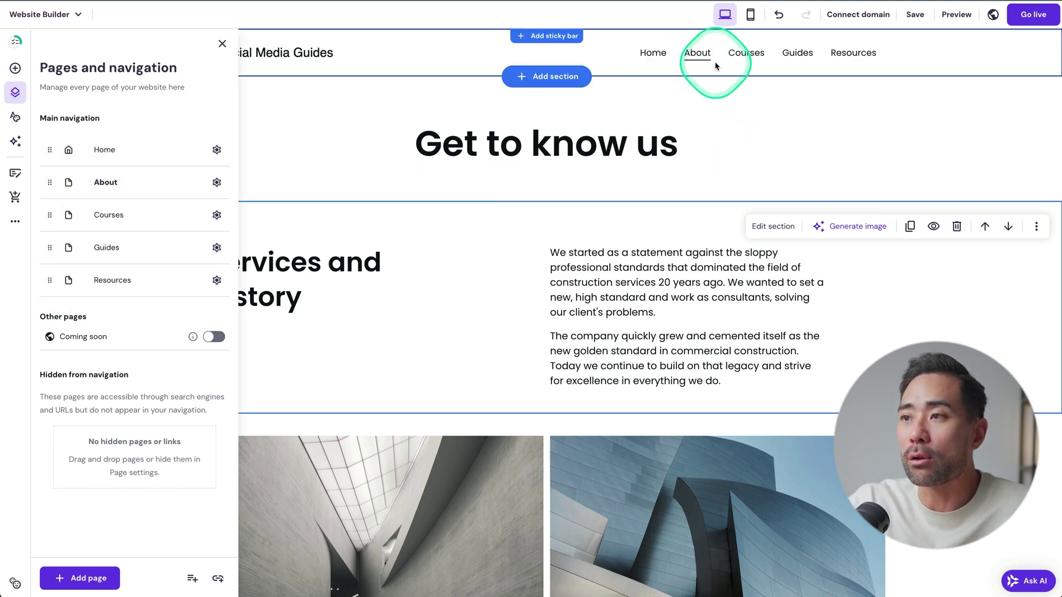
{"action": "left_click_drag", "start_coordinate": [49, 186], "coordinate": [47, 224]}
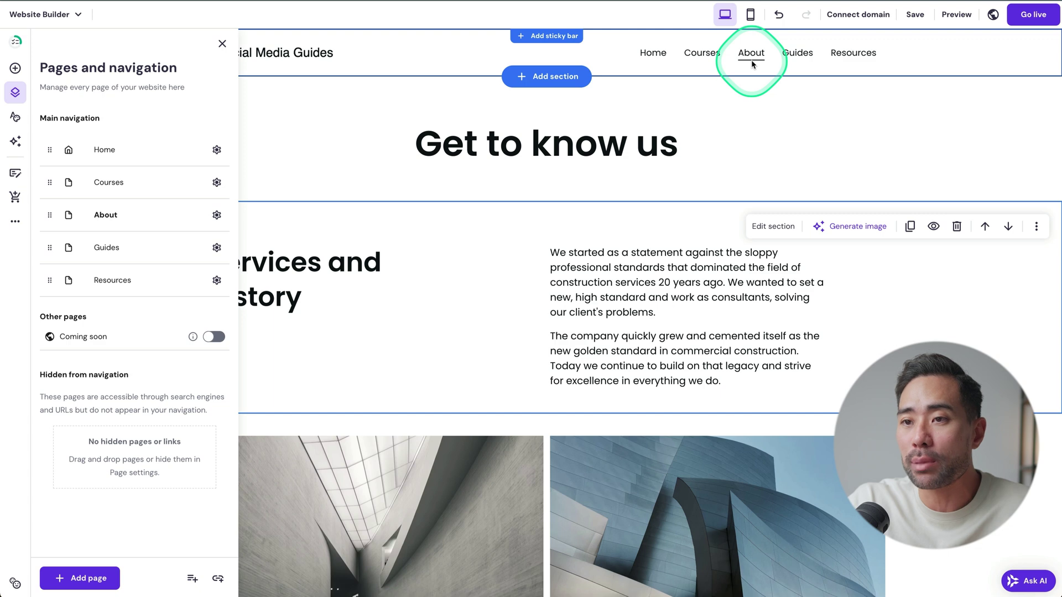
Test the header navigation links to Home, About, Guides and Resources, ending on the Home page.
{"action": "left_click", "coordinate": [15, 118]}
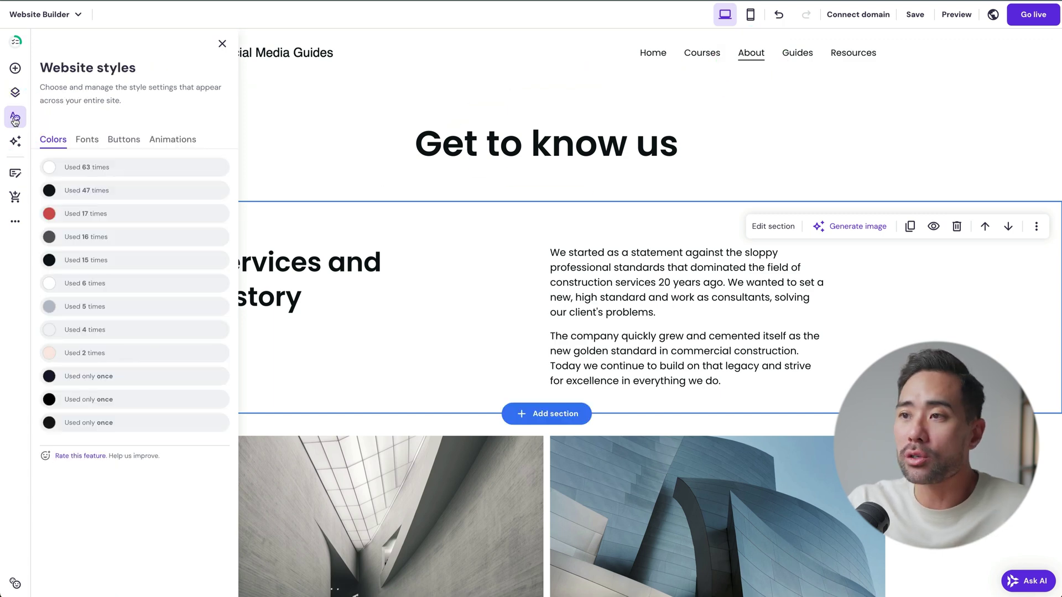
{"action": "left_click", "coordinate": [653, 54]}
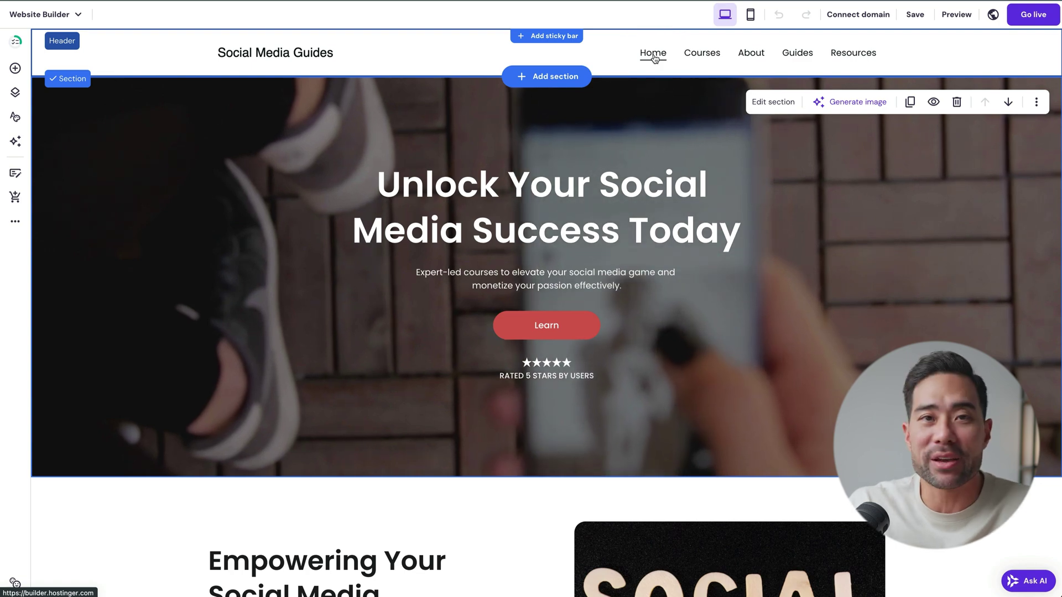
{"action": "left_click", "coordinate": [751, 53]}
{"action": "left_click", "coordinate": [797, 55]}
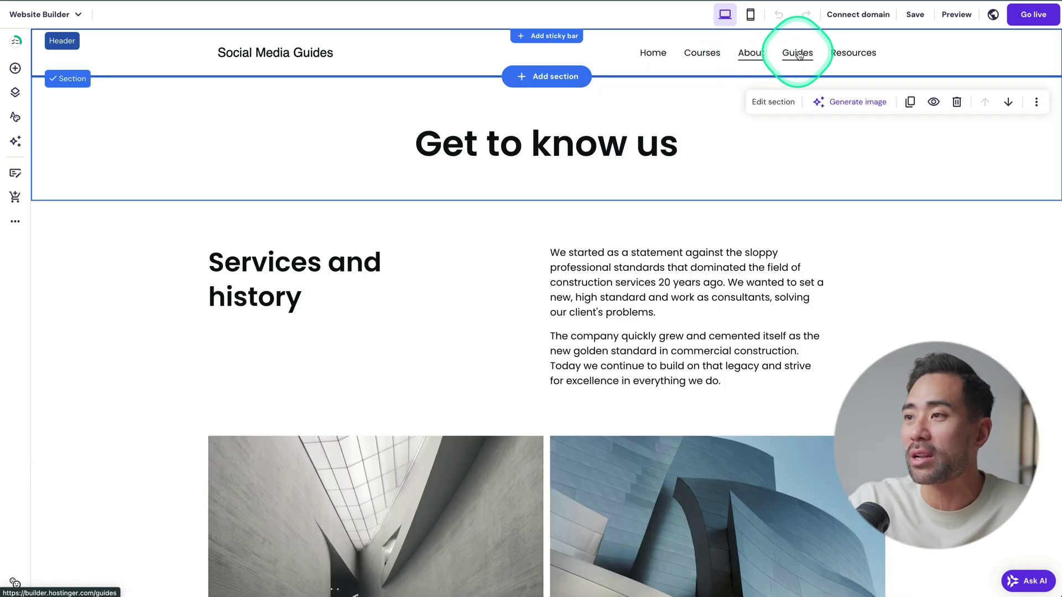
{"action": "left_click", "coordinate": [853, 53]}
{"action": "left_click", "coordinate": [648, 55]}
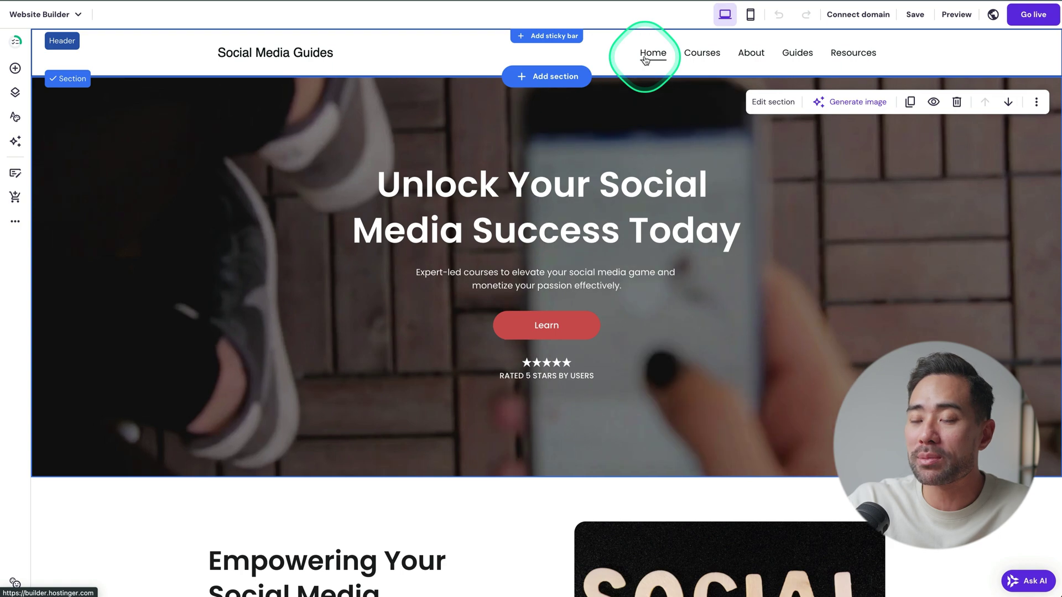
{"action": "left_click", "coordinate": [615, 105]}
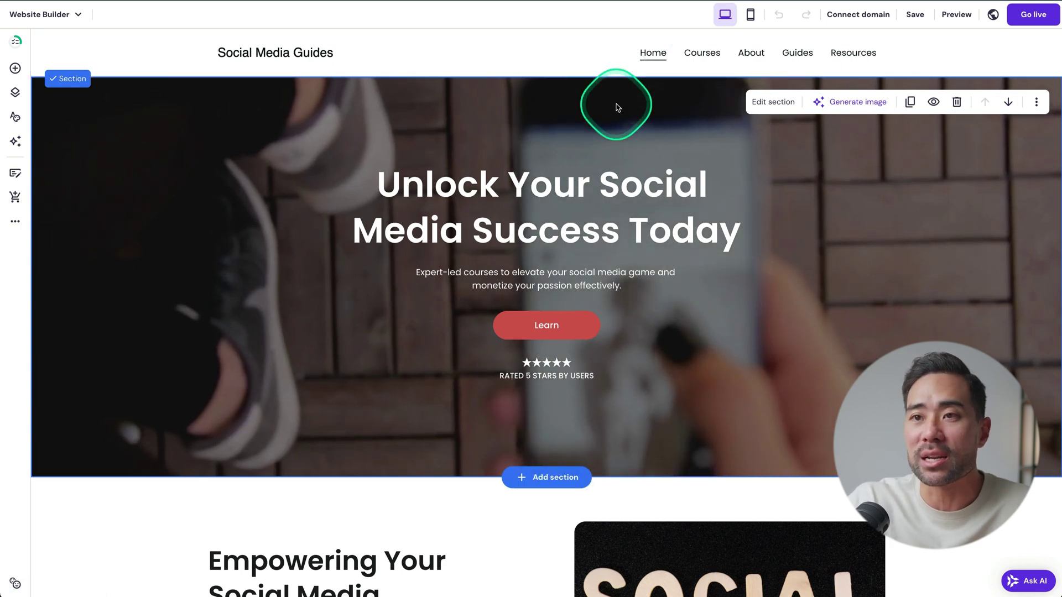
Review the site-wide colour, font and button styles, along with the list of available AI generators.
{"action": "left_click", "coordinate": [15, 117]}
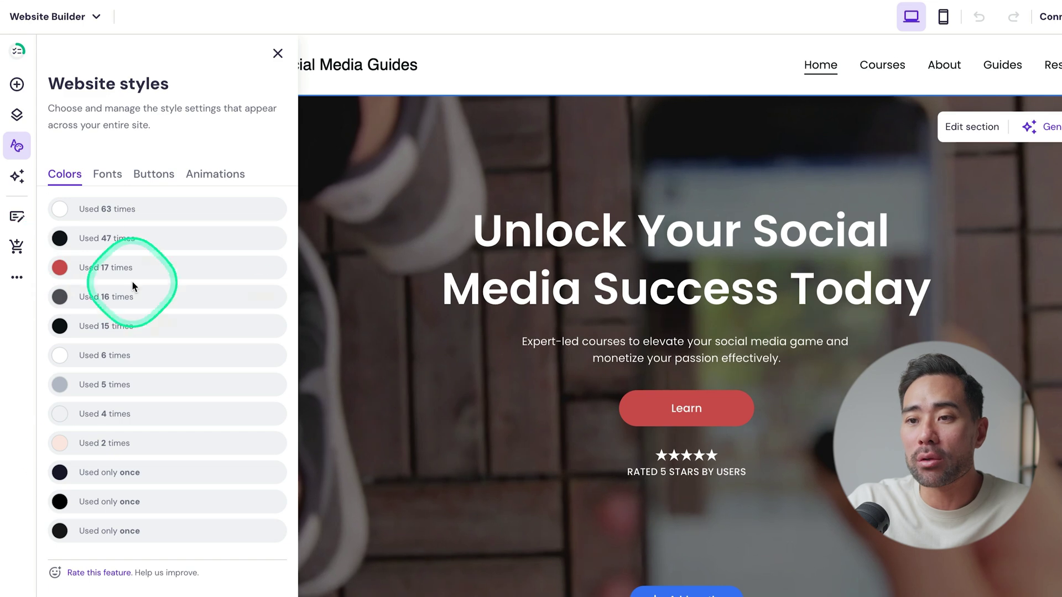
{"action": "left_click", "coordinate": [107, 175]}
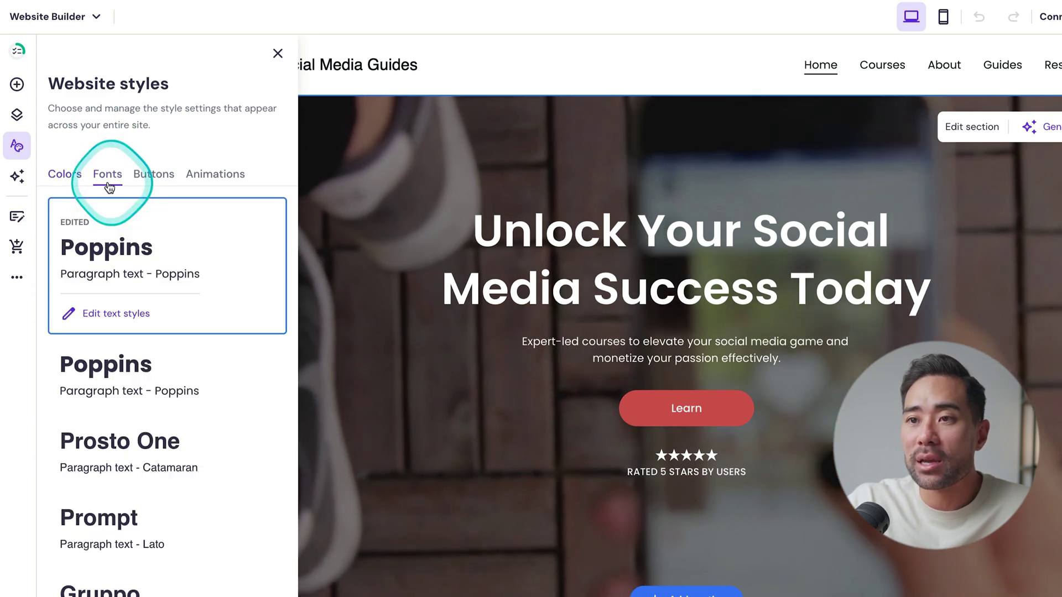
{"action": "left_click", "coordinate": [150, 176]}
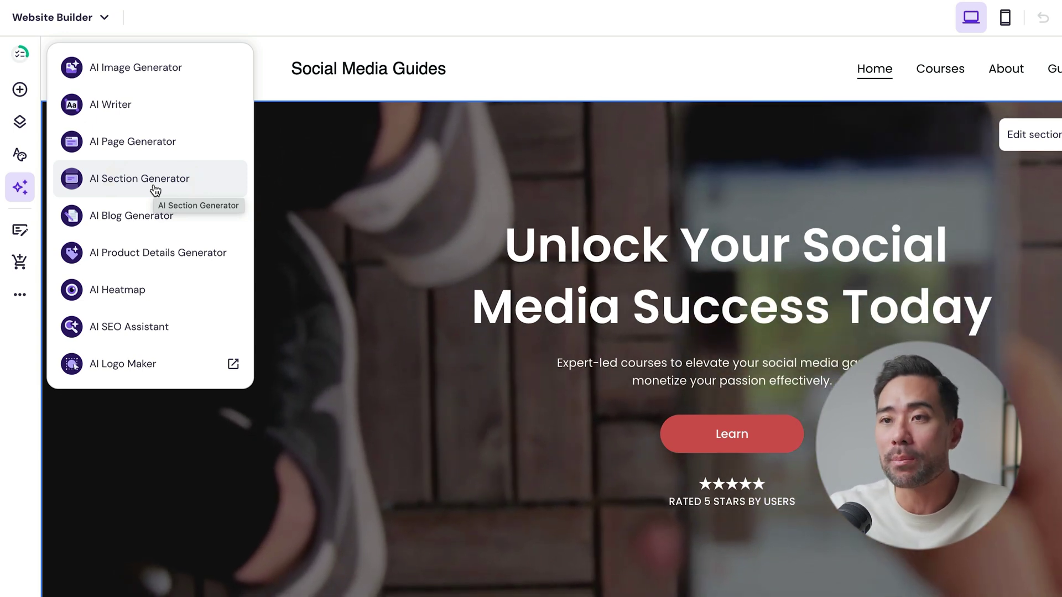
{"action": "left_click", "coordinate": [135, 144]}
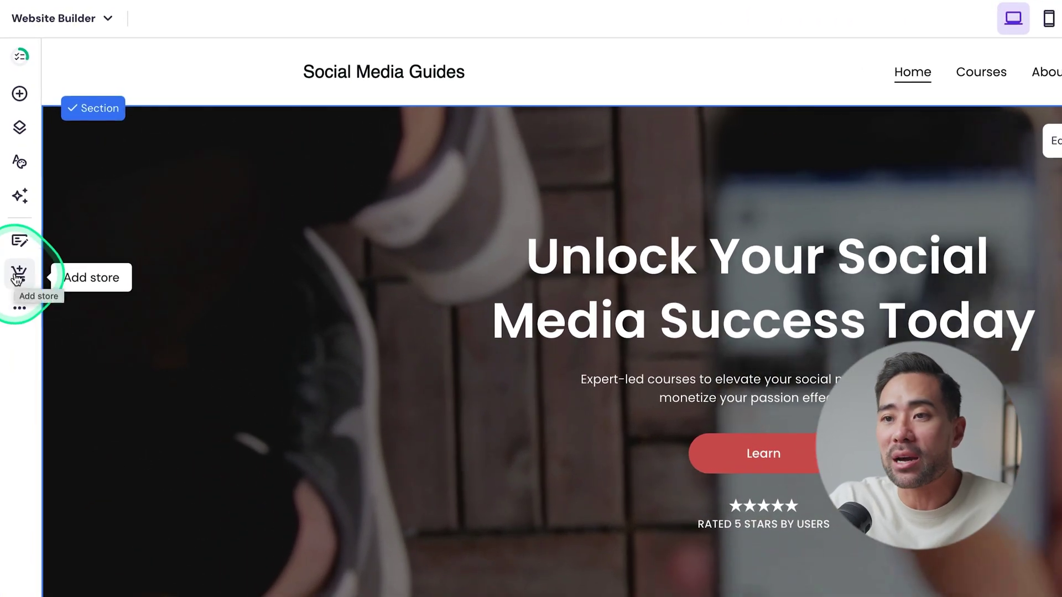
Add an online store to the website and look over the sample products on the new Store page.
{"action": "left_click", "coordinate": [14, 233]}
{"action": "left_click", "coordinate": [196, 462]}
{"action": "left_click", "coordinate": [147, 350]}
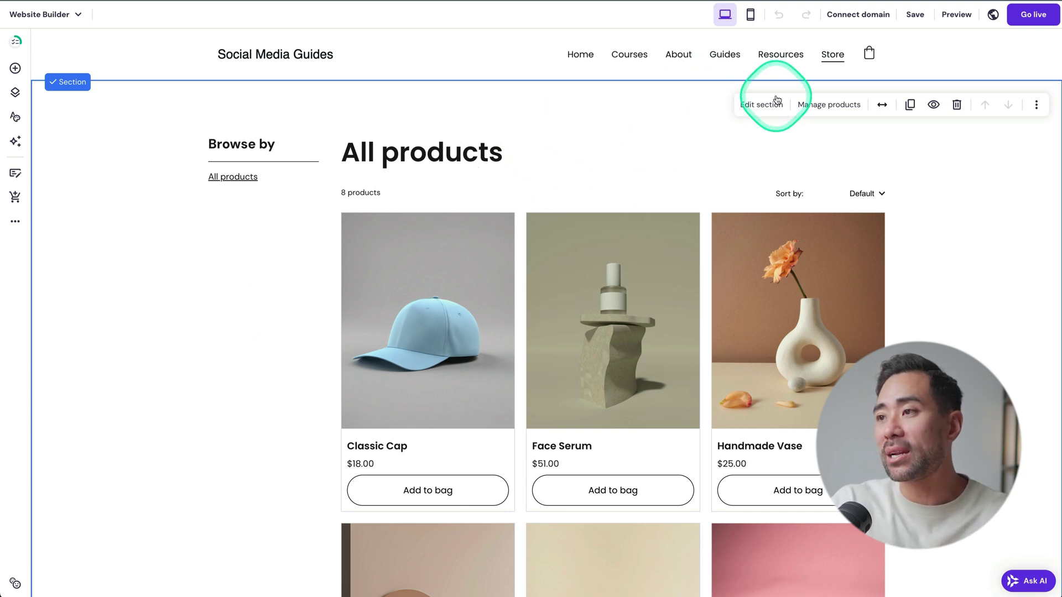
{"action": "left_click", "coordinate": [837, 60]}
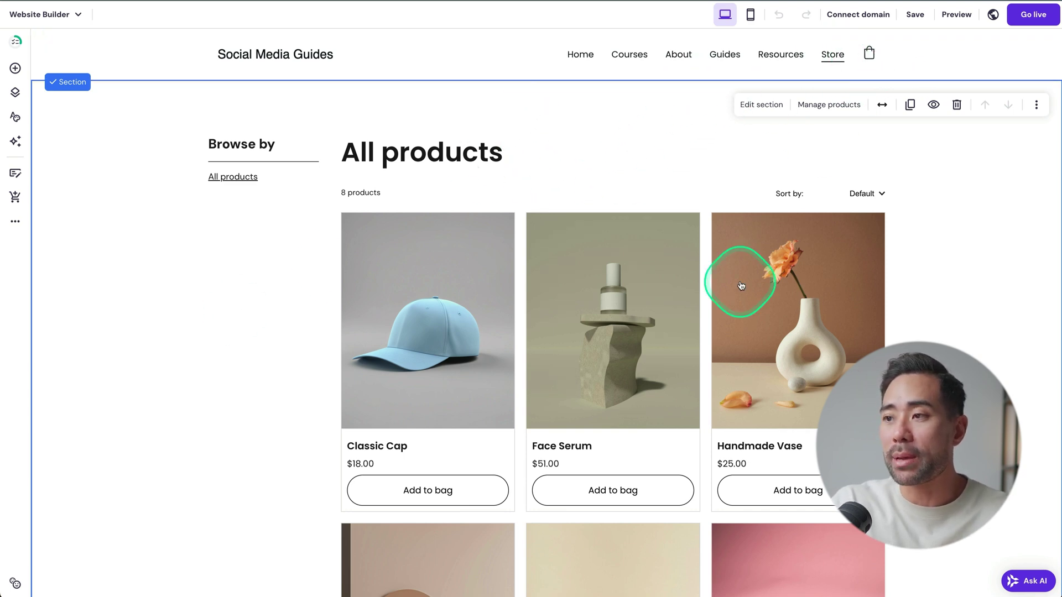
{"action": "scroll", "coordinate": [669, 355], "scroll_direction": "down", "scroll_amount": 4}
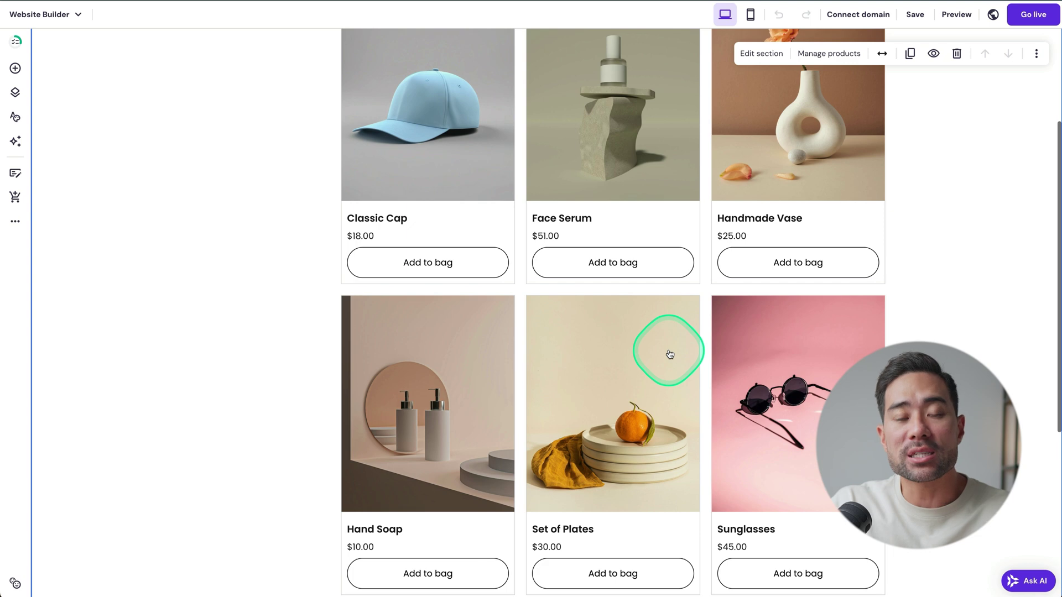
{"action": "scroll", "coordinate": [669, 354], "scroll_direction": "up", "scroll_amount": 4}
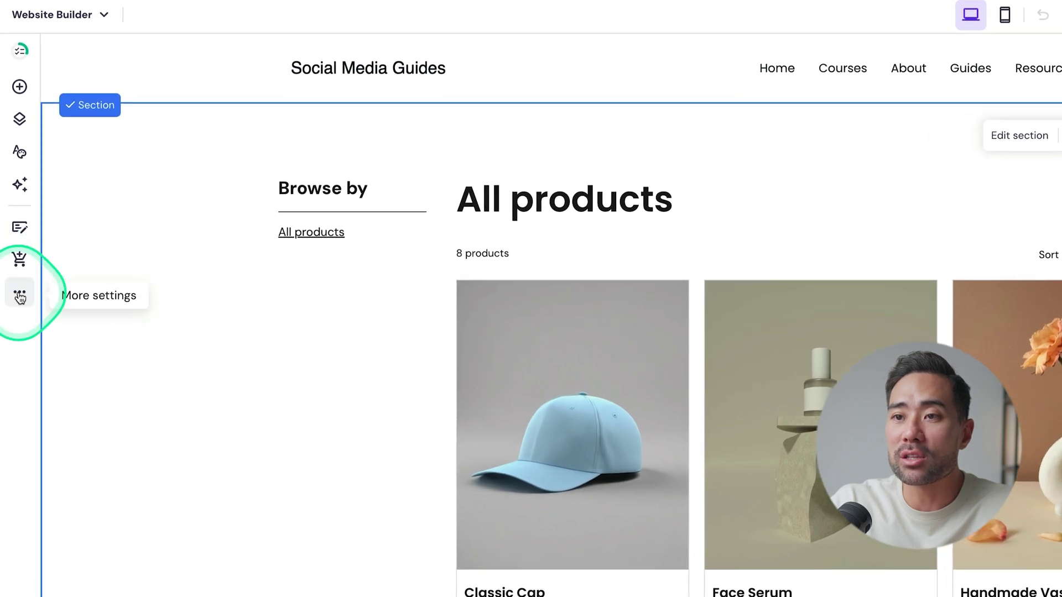
Set the store name to "Online Courses" in the store details and save it.
{"action": "left_click", "coordinate": [20, 259]}
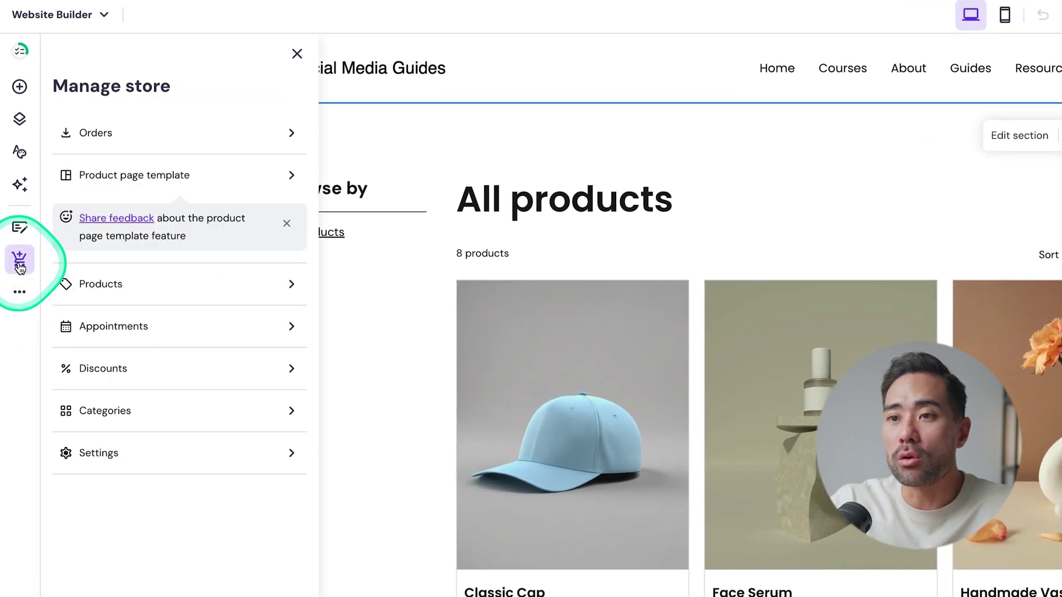
{"action": "left_click", "coordinate": [101, 288]}
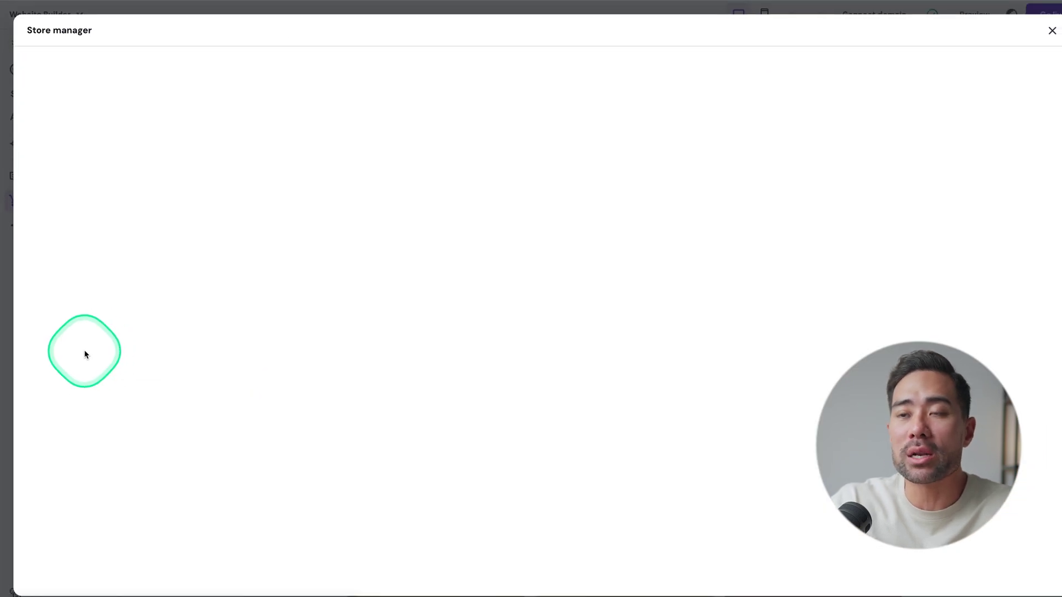
{"action": "left_click", "coordinate": [1032, 31]}
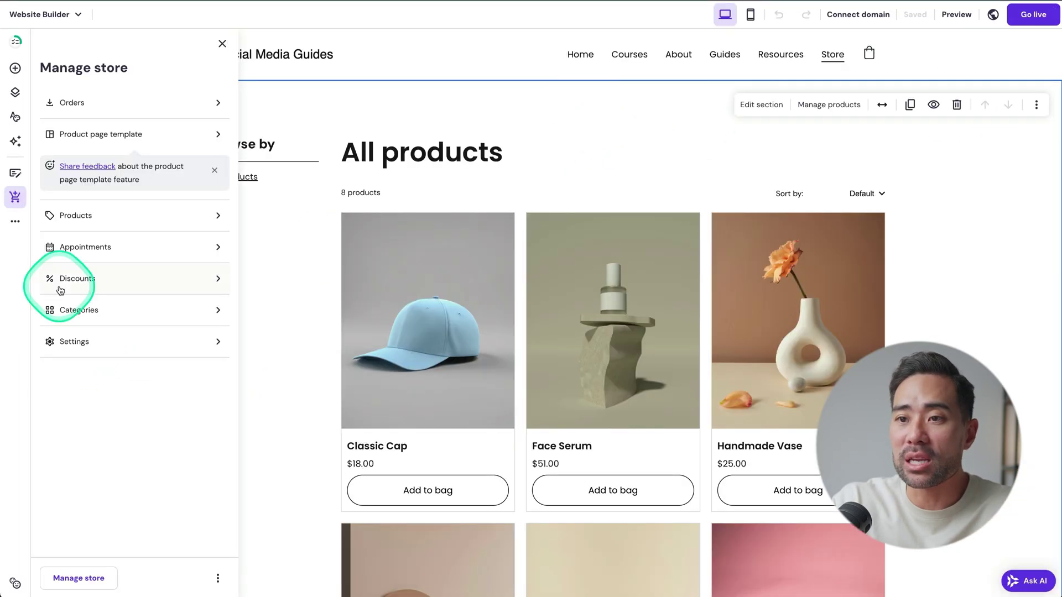
{"action": "left_click", "coordinate": [81, 336]}
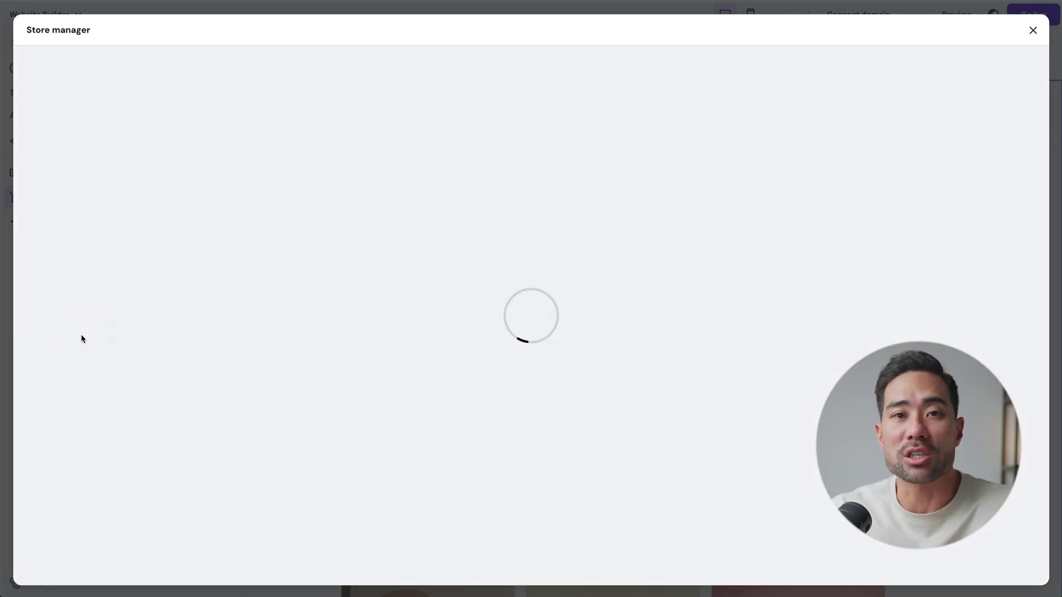
{"action": "left_click", "coordinate": [280, 183]}
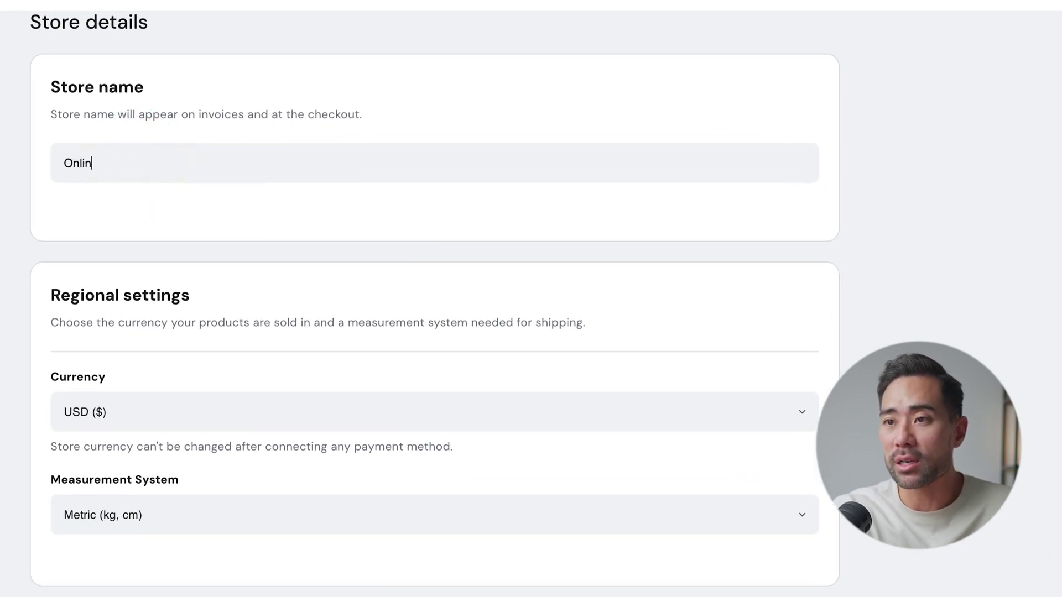
{"action": "type", "text": "ses"}
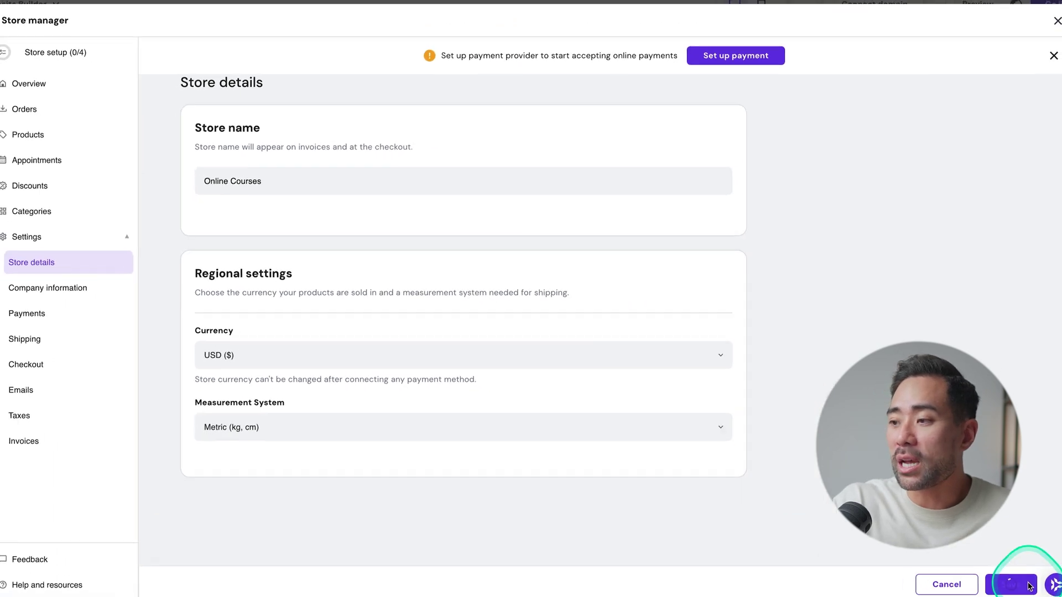
Review the store's payment provider options and the sample product list, including the Classic Cap's product details.
{"action": "left_click", "coordinate": [57, 318]}
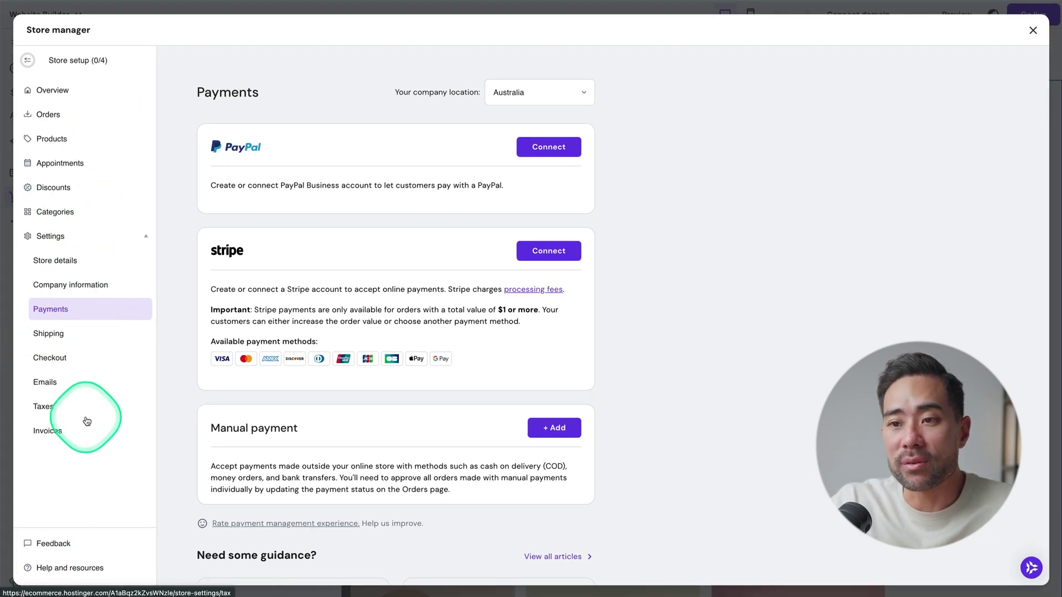
{"action": "left_click", "coordinate": [49, 139]}
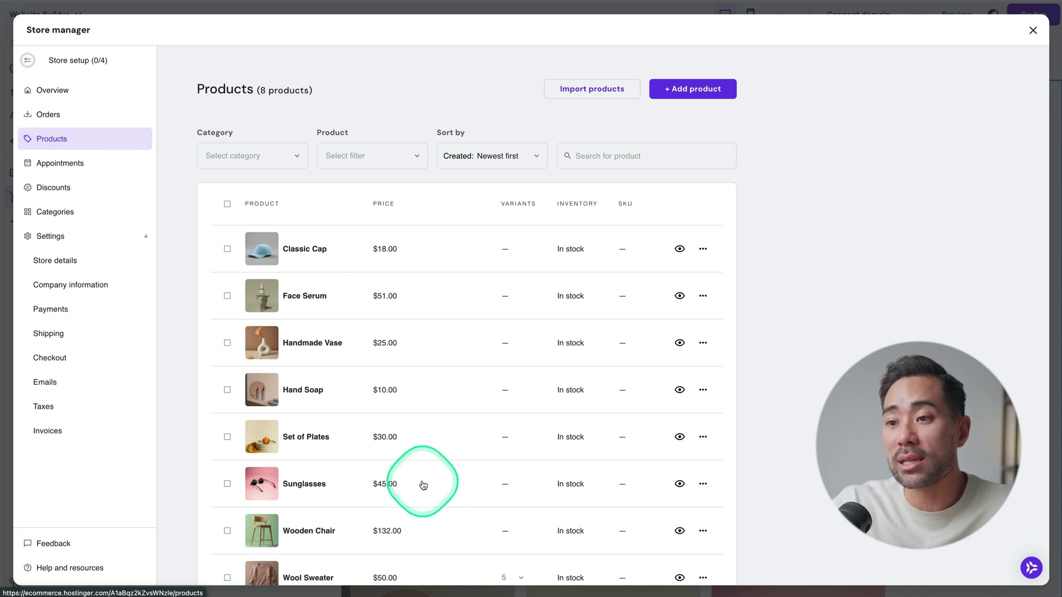
{"action": "scroll", "coordinate": [419, 492], "scroll_direction": "down", "scroll_amount": 3}
{"action": "scroll", "coordinate": [420, 493], "scroll_direction": "up", "scroll_amount": 3}
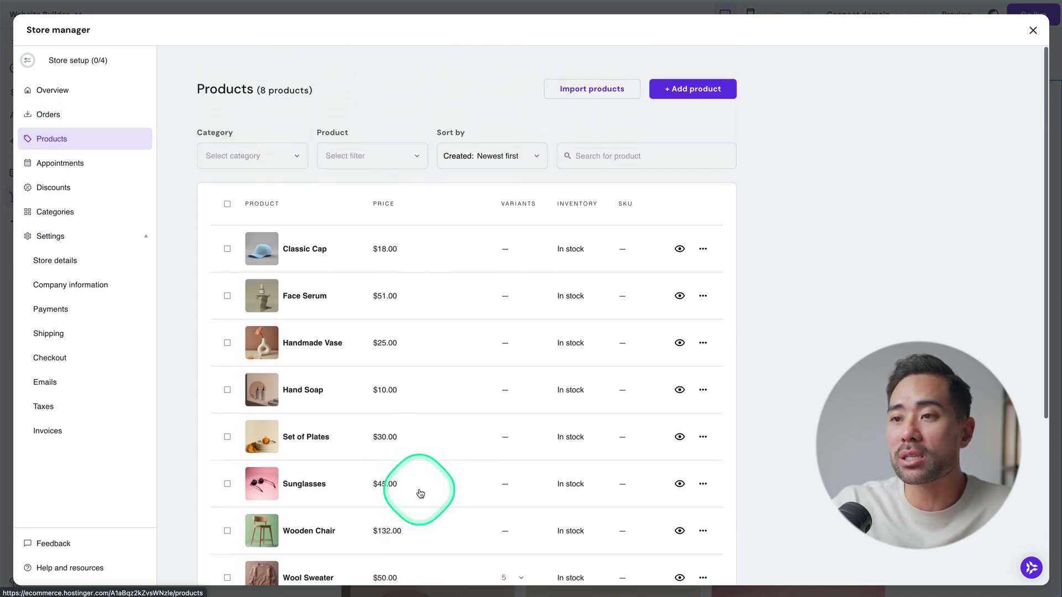
{"action": "left_click", "coordinate": [258, 251]}
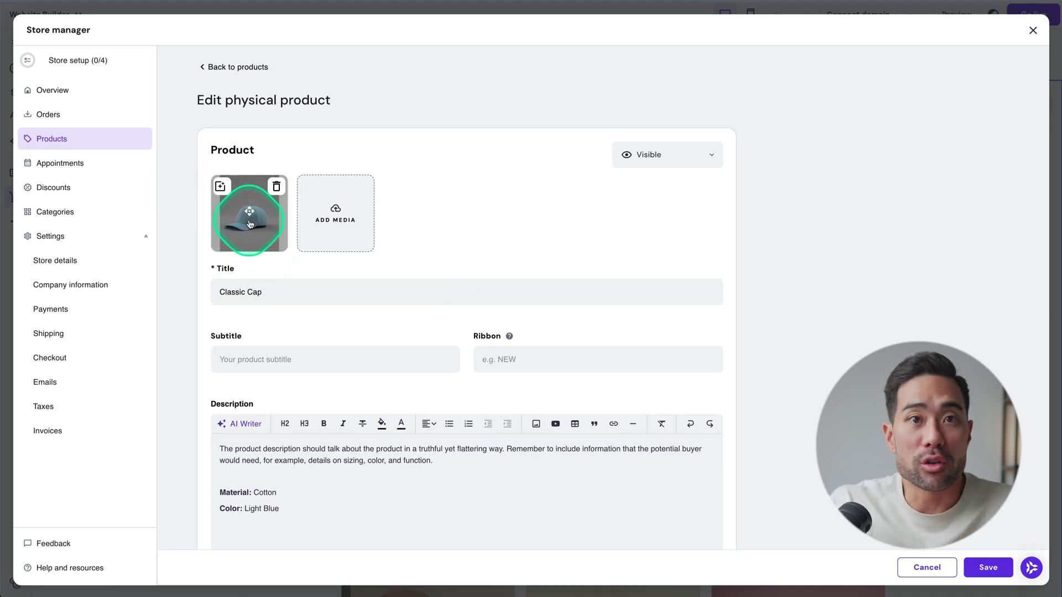
{"action": "left_click", "coordinate": [52, 139]}
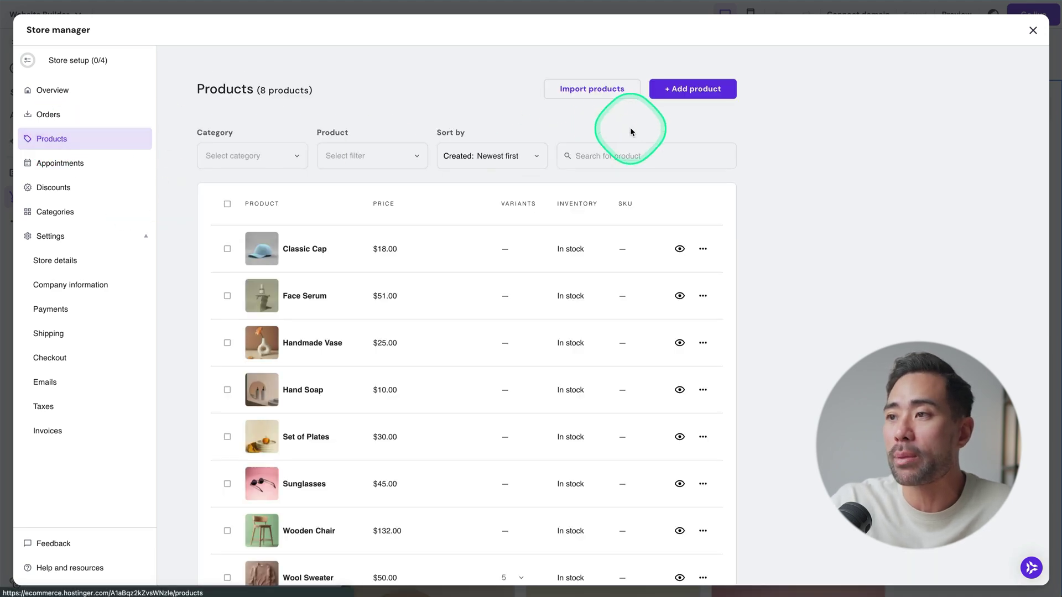
Start a new digital product and generate its details with AI from the Social Media Marketing 101 cover PNG.
{"action": "left_click", "coordinate": [693, 89]}
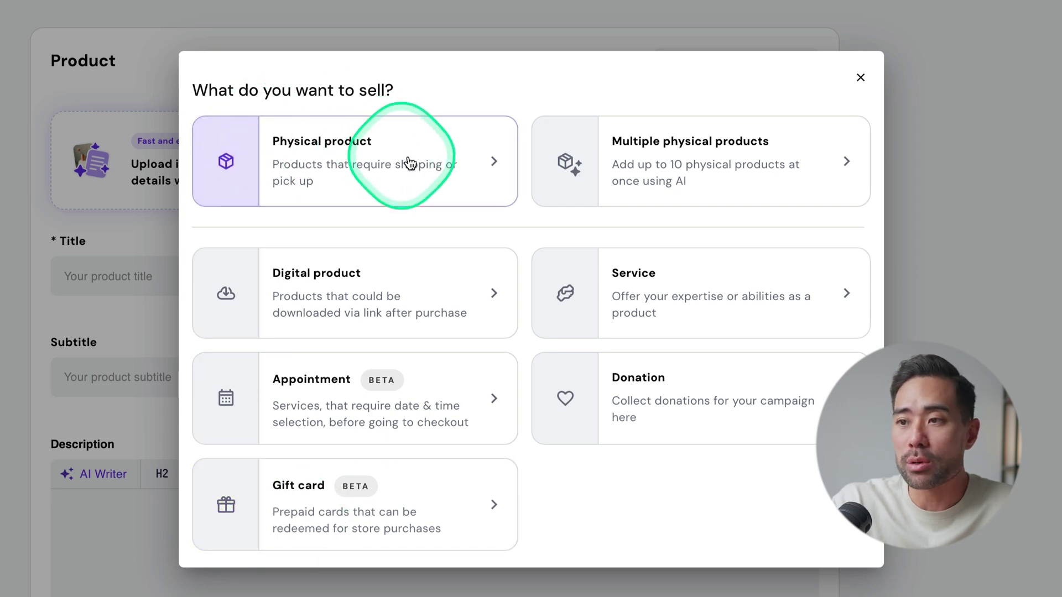
{"action": "left_click", "coordinate": [301, 299]}
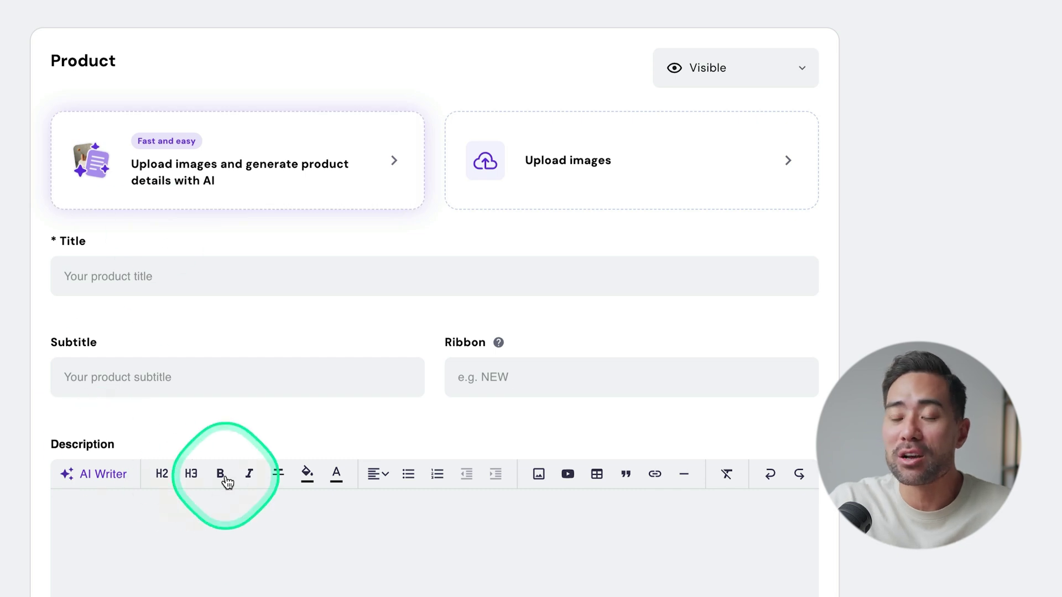
{"action": "left_click", "coordinate": [188, 186]}
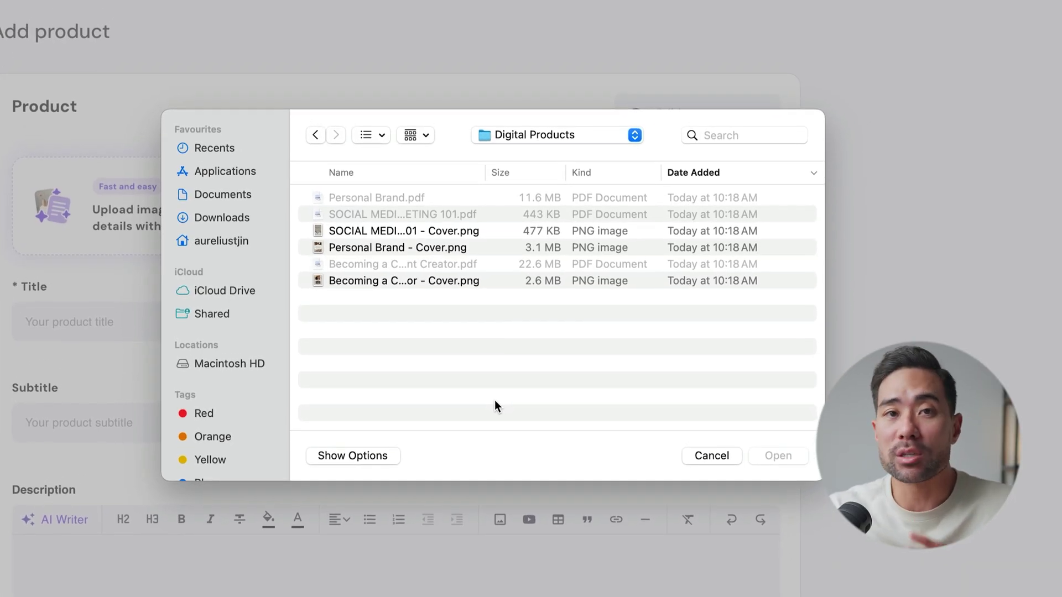
{"action": "left_click", "coordinate": [420, 231]}
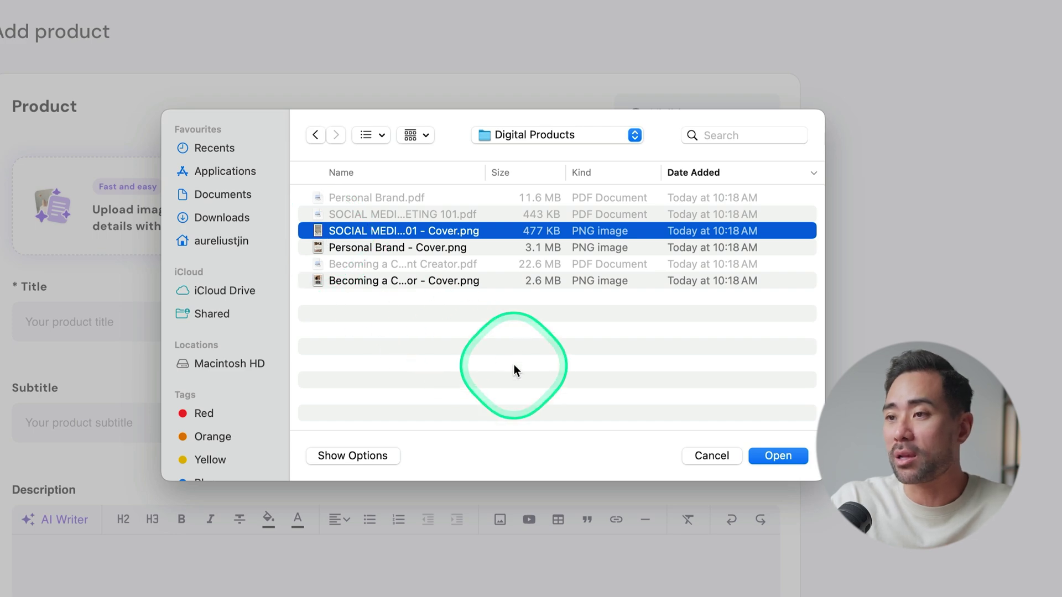
{"action": "left_click", "coordinate": [780, 456]}
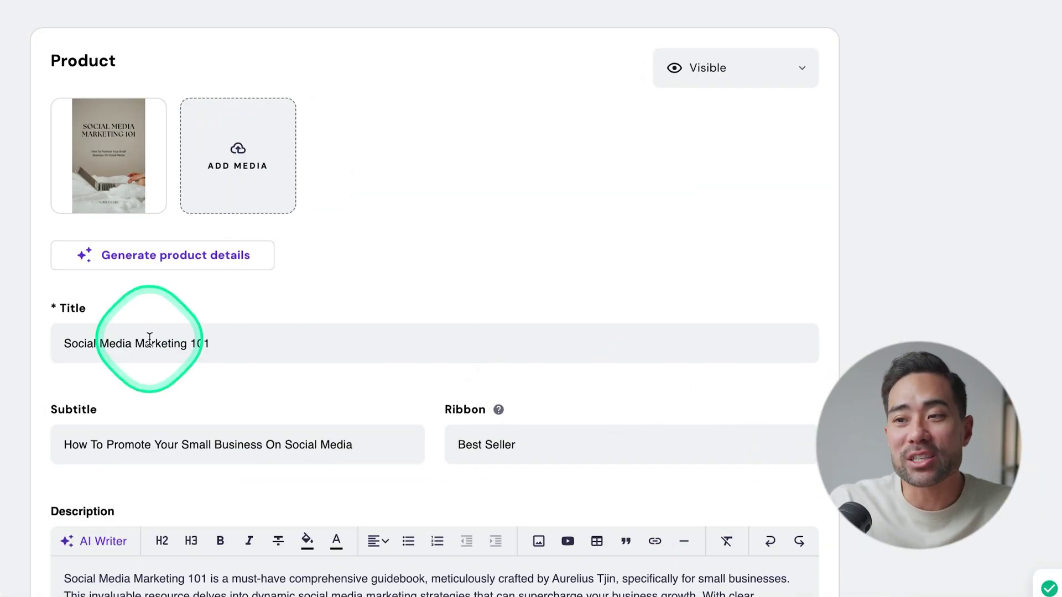
Review the AI-generated title, subtitle, ribbon and description of the Social Media Marketing 101 product.
{"action": "scroll", "coordinate": [203, 394], "scroll_direction": "down", "scroll_amount": 5}
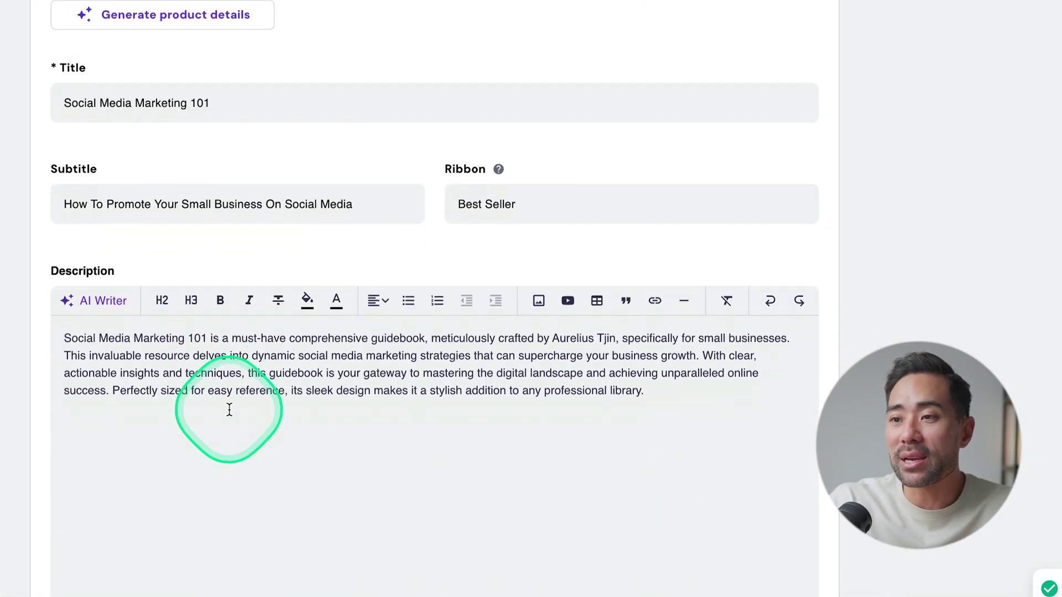
{"action": "left_click", "coordinate": [646, 390]}
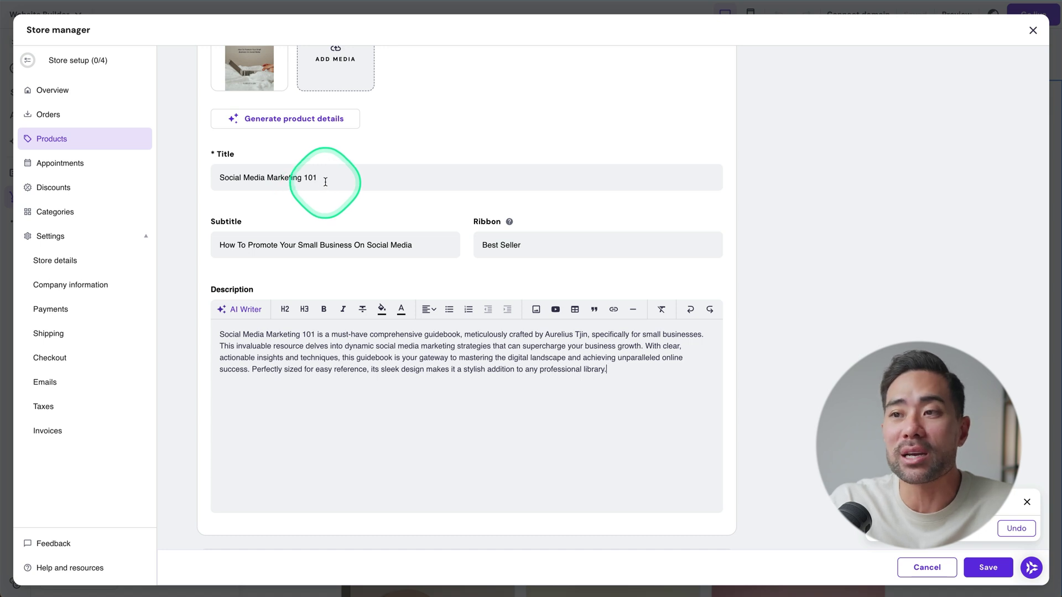
{"action": "scroll", "coordinate": [328, 178], "scroll_direction": "up", "scroll_amount": 3}
{"action": "scroll", "coordinate": [329, 178], "scroll_direction": "down", "scroll_amount": 2}
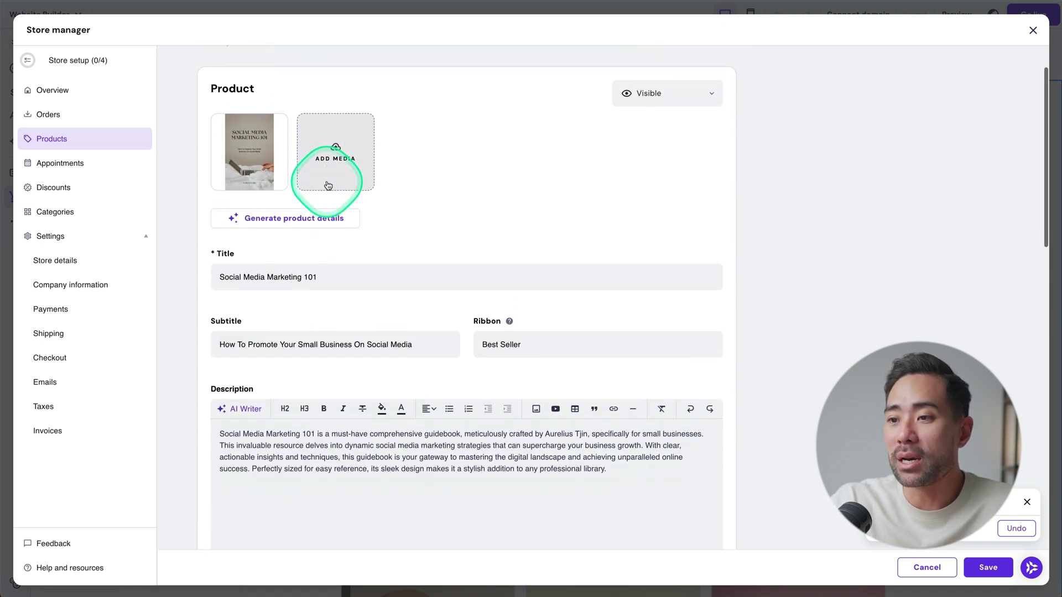
{"action": "left_click", "coordinate": [299, 210]}
{"action": "scroll", "coordinate": [282, 210], "scroll_direction": "up", "scroll_amount": 2}
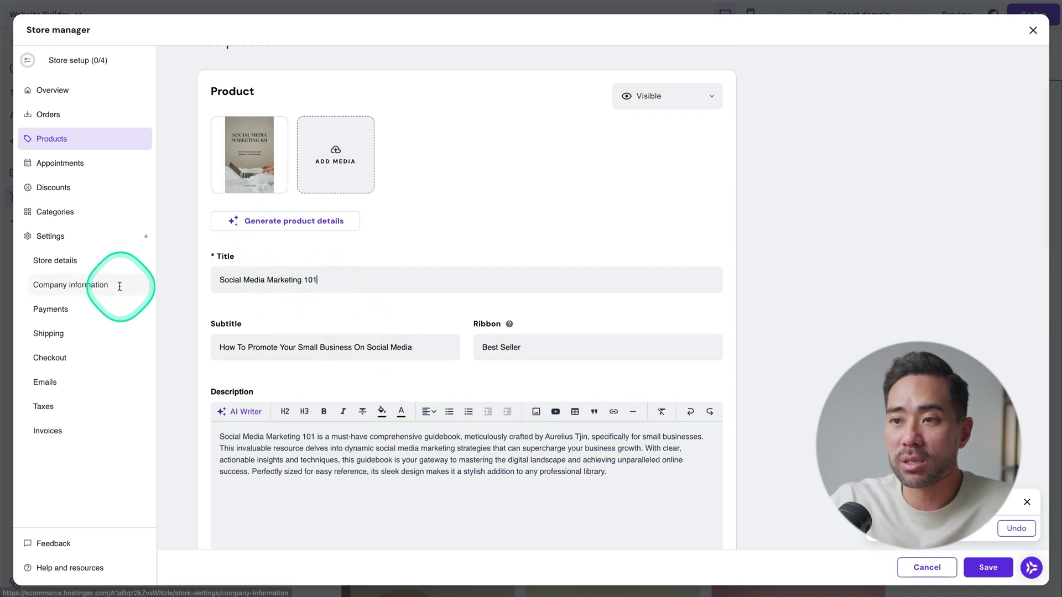
{"action": "scroll", "coordinate": [331, 167], "scroll_direction": "down", "scroll_amount": 1}
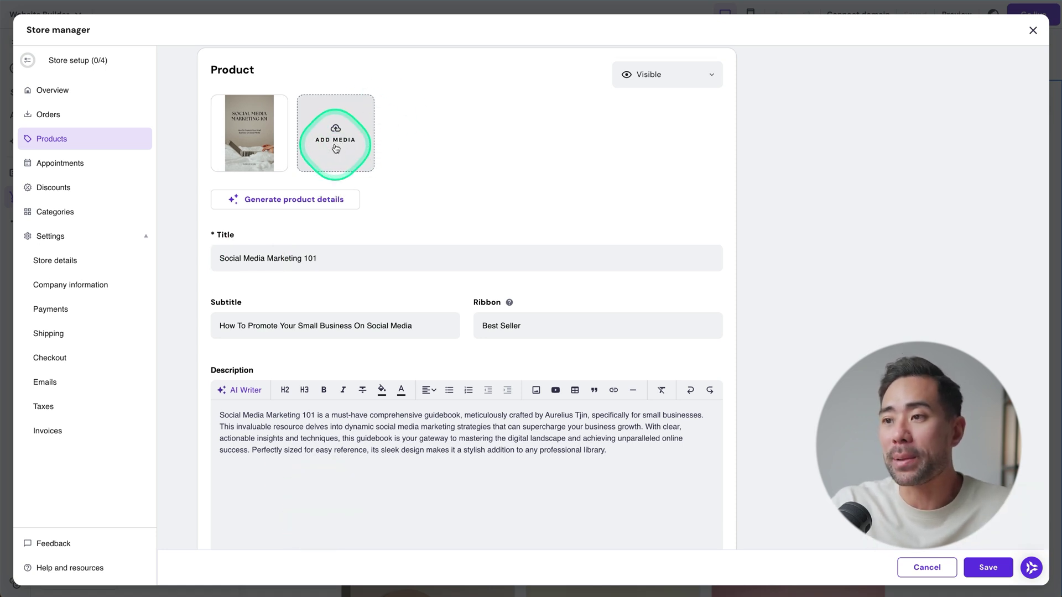
{"action": "scroll", "coordinate": [336, 149], "scroll_direction": "down", "scroll_amount": 1}
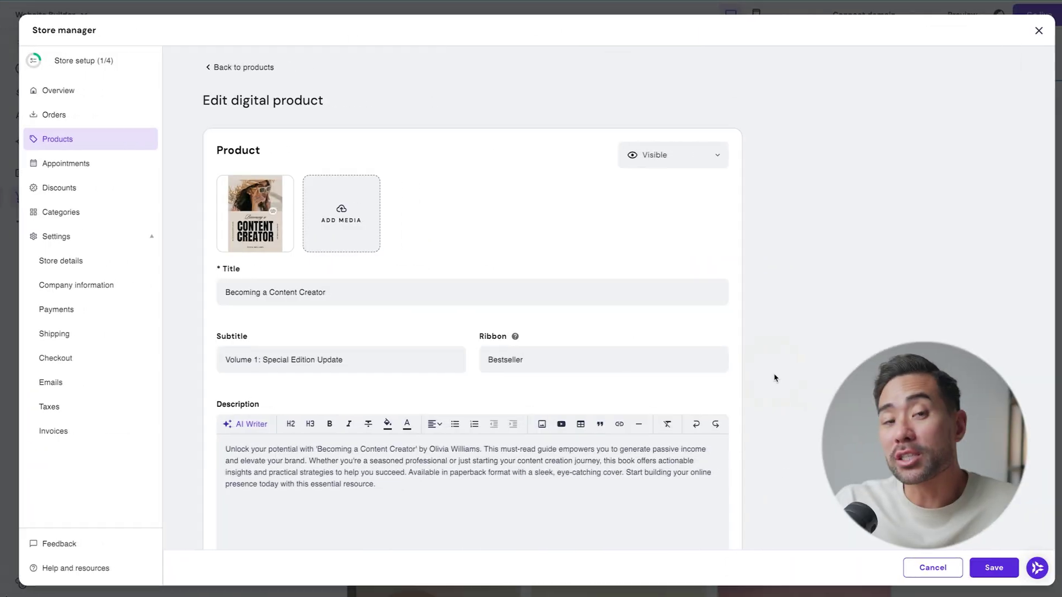
Set the price of the "Becoming a Content Creator" digital product to $10.
{"action": "scroll", "coordinate": [768, 372], "scroll_direction": "down", "scroll_amount": 3}
{"action": "scroll", "coordinate": [768, 367], "scroll_direction": "down", "scroll_amount": 10}
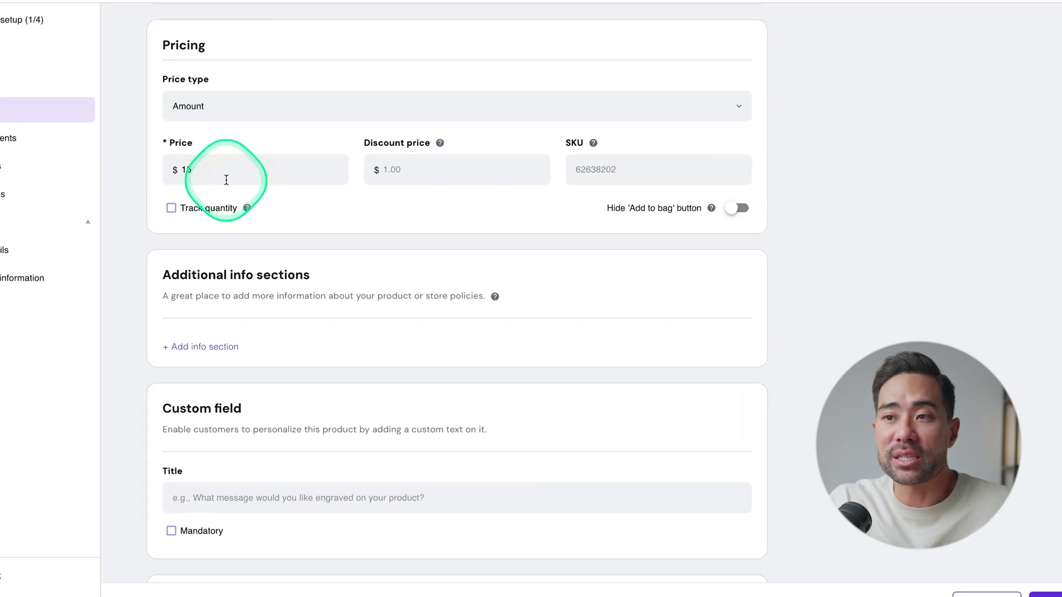
{"action": "left_click", "coordinate": [260, 192]}
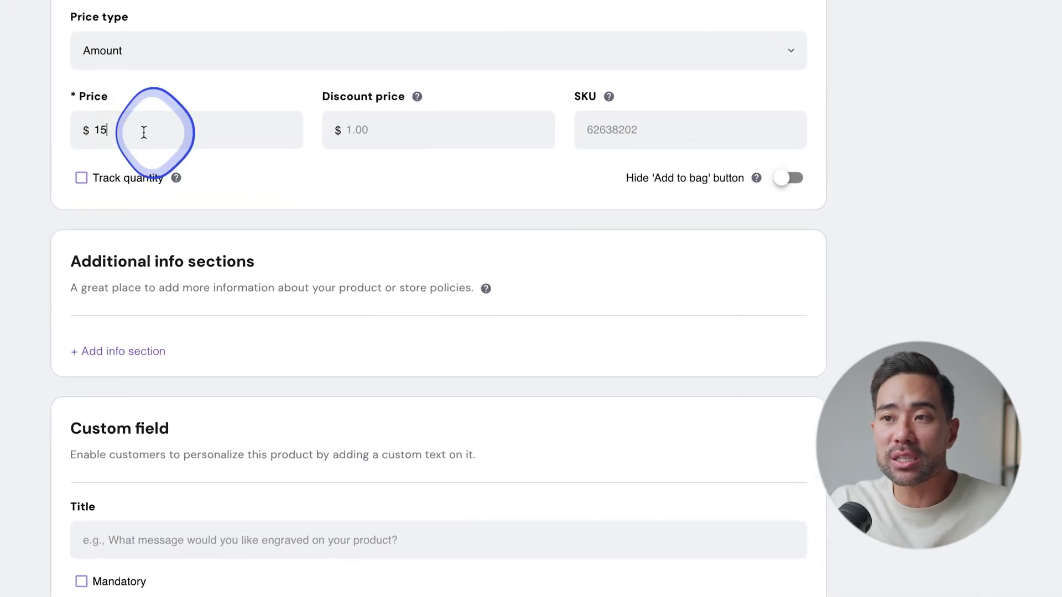
{"action": "key", "text": "BackSpace"}
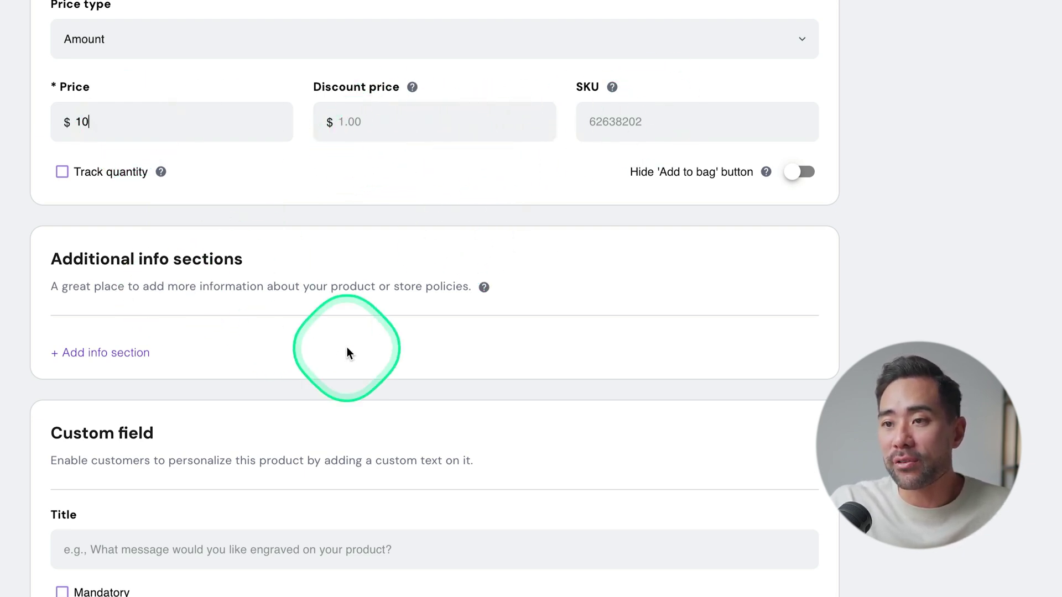
Upload Becoming a Content Creator.pdf as the product's downloadable file and save the product.
{"action": "scroll", "coordinate": [346, 349], "scroll_direction": "down", "scroll_amount": 10}
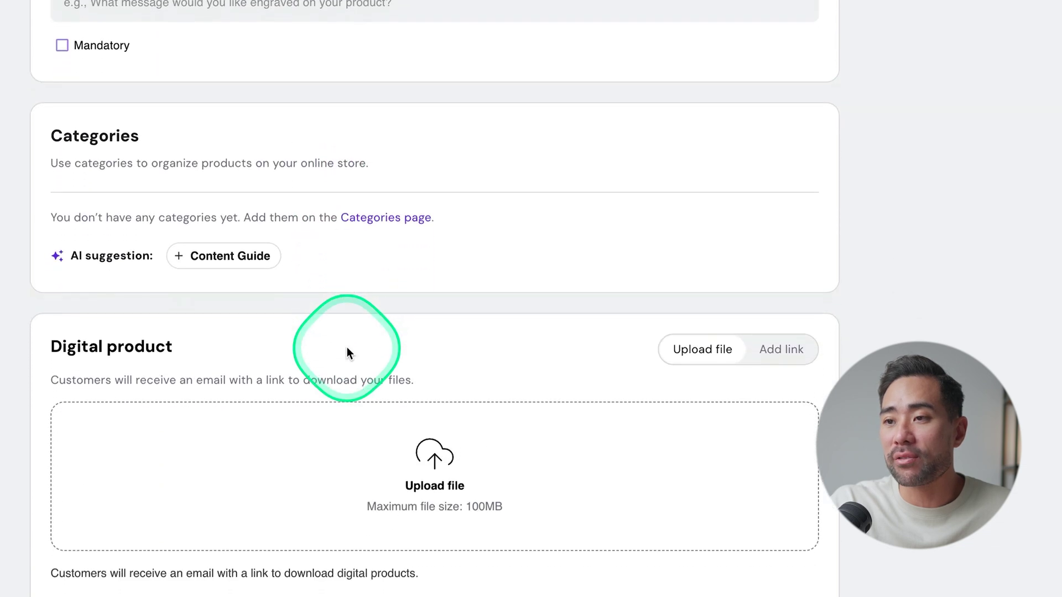
{"action": "scroll", "coordinate": [347, 353], "scroll_direction": "down", "scroll_amount": 2}
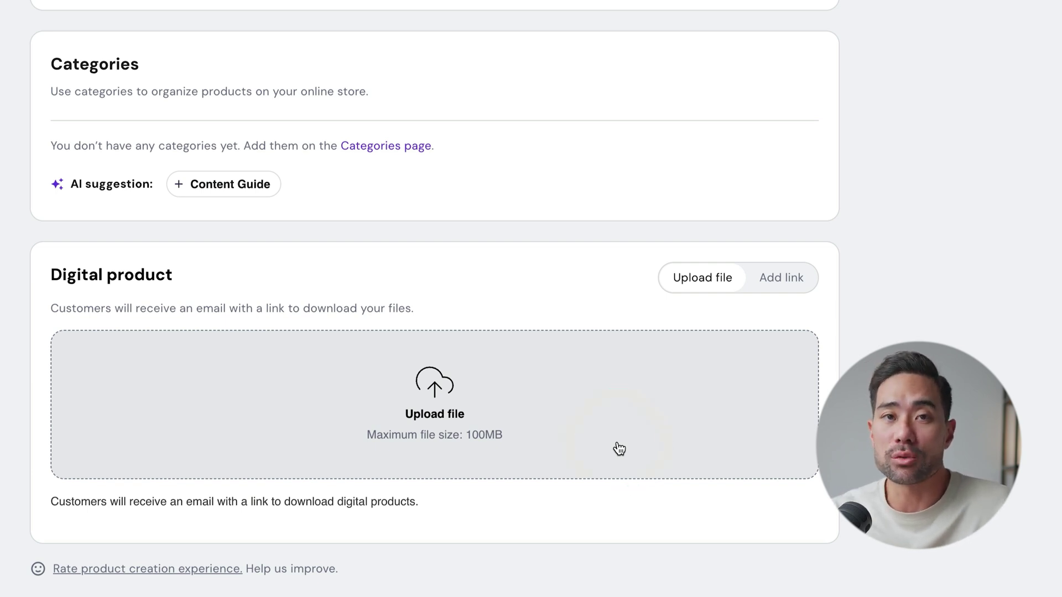
{"action": "left_click", "coordinate": [434, 414]}
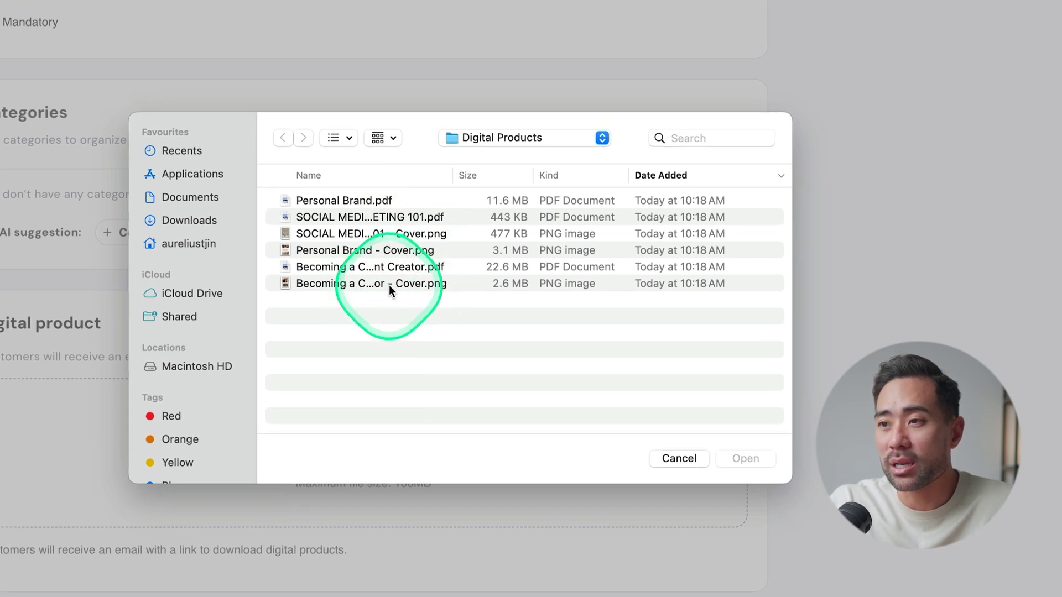
{"action": "left_click", "coordinate": [398, 268]}
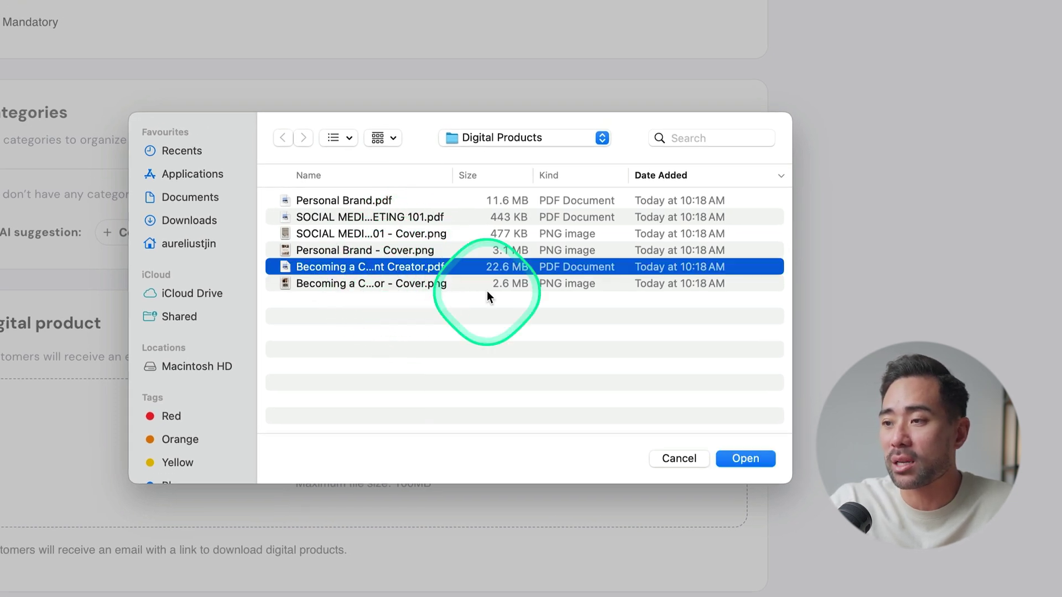
{"action": "left_click", "coordinate": [738, 466]}
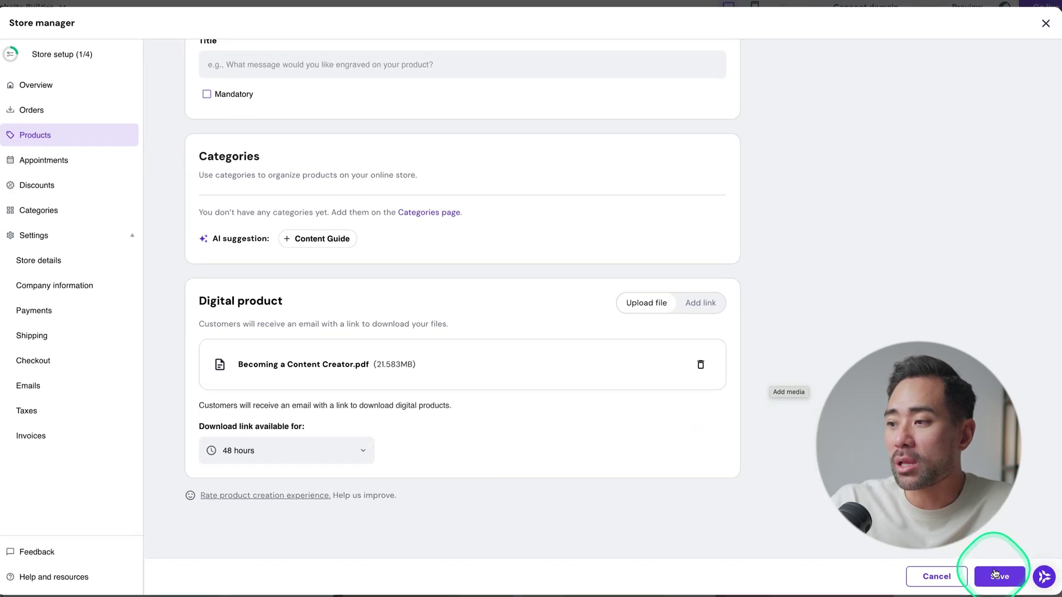
{"action": "left_click", "coordinate": [988, 568]}
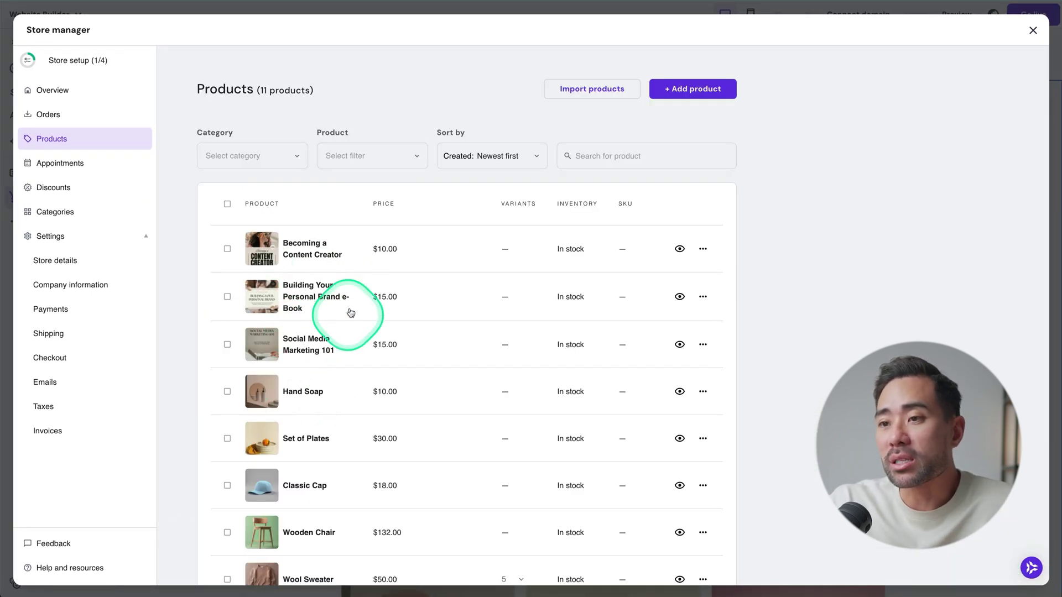
Delete all sample products, keeping only Becoming a Content Creator, Building Your Personal Brand e-Book and Social Media Marketing 101.
{"action": "left_click", "coordinate": [226, 204]}
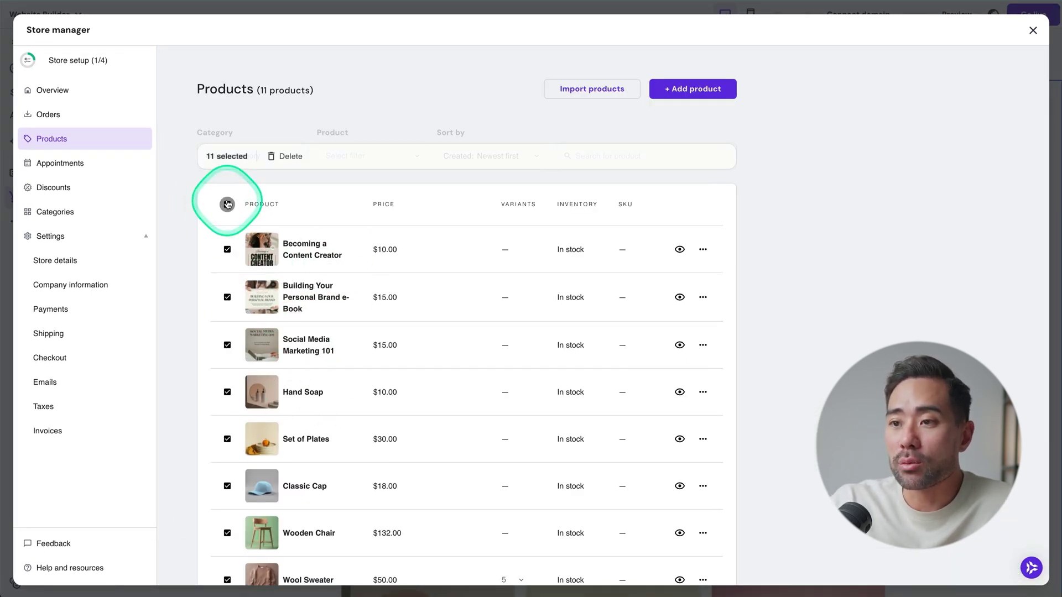
{"action": "left_click", "coordinate": [227, 346]}
{"action": "left_click", "coordinate": [227, 297]}
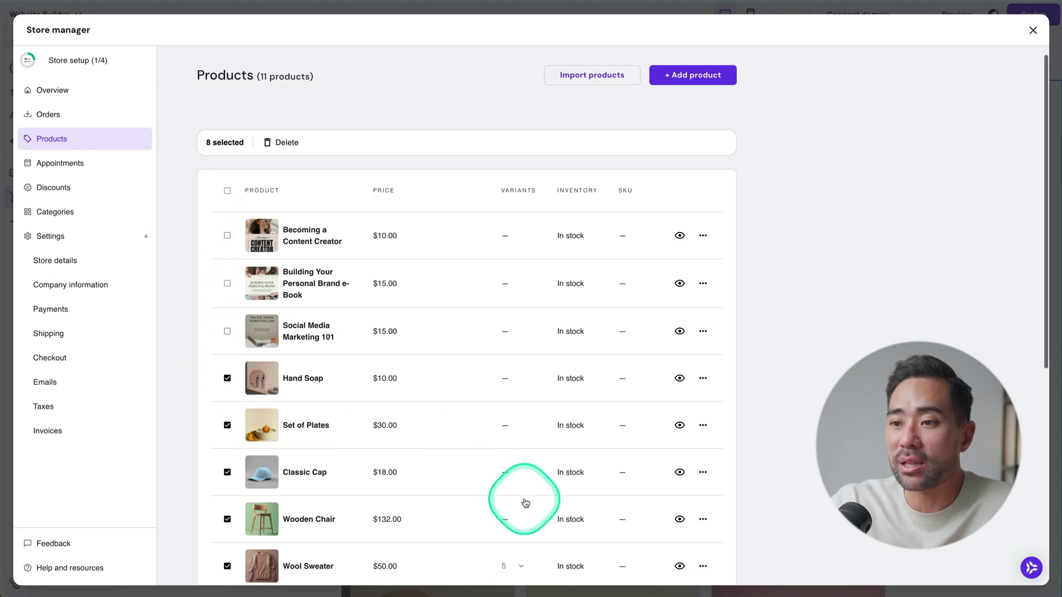
{"action": "scroll", "coordinate": [524, 502], "scroll_direction": "down", "scroll_amount": 5}
{"action": "scroll", "coordinate": [524, 503], "scroll_direction": "up", "scroll_amount": 5}
{"action": "left_click", "coordinate": [287, 157]}
{"action": "left_click", "coordinate": [624, 350]}
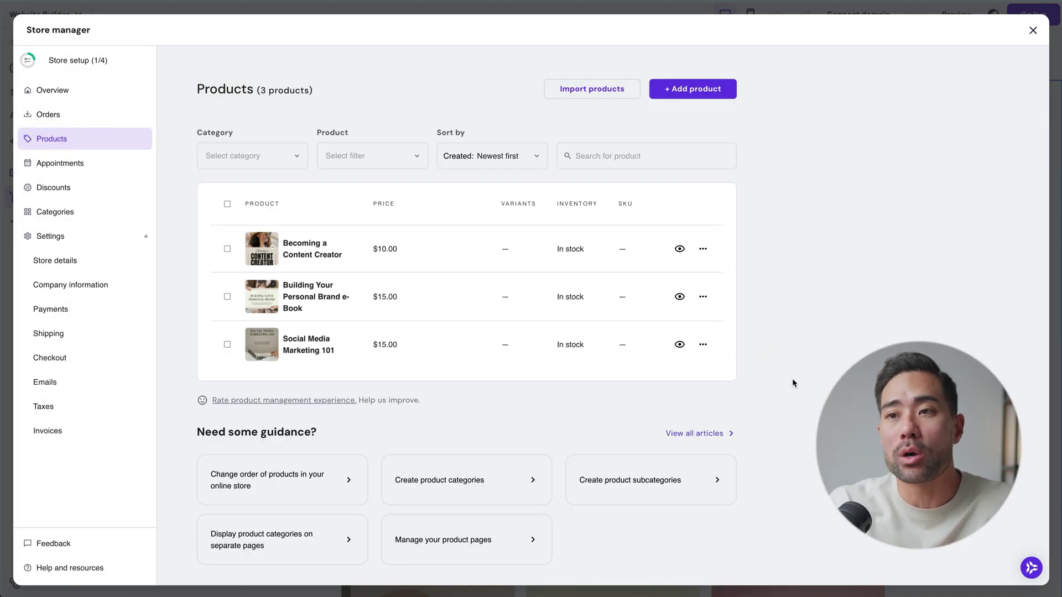
Close the Store manager and return to the website's Store page.
{"action": "left_click", "coordinate": [793, 336]}
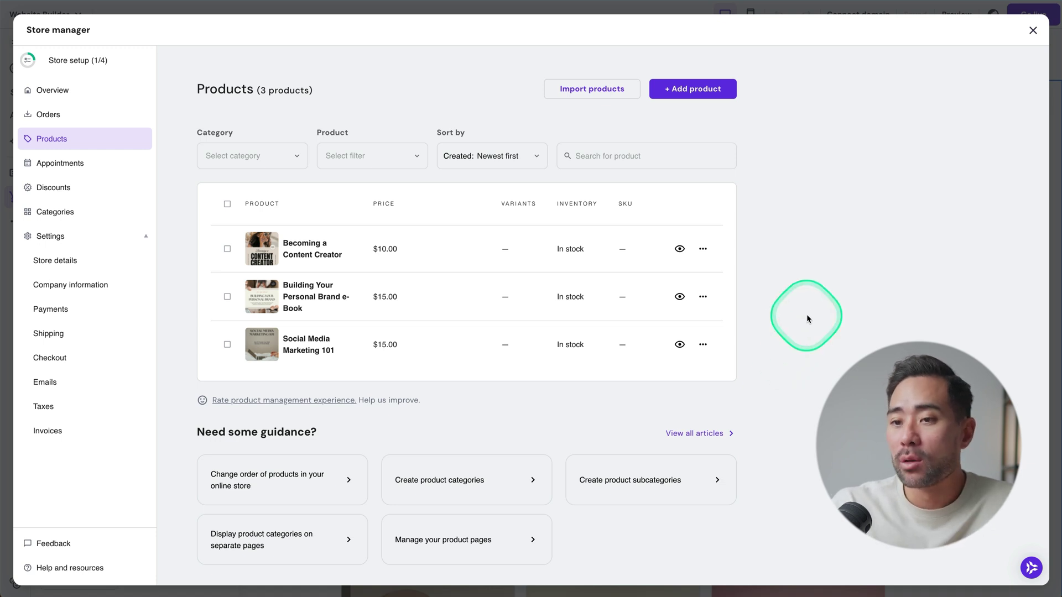
{"action": "left_click", "coordinate": [949, 45]}
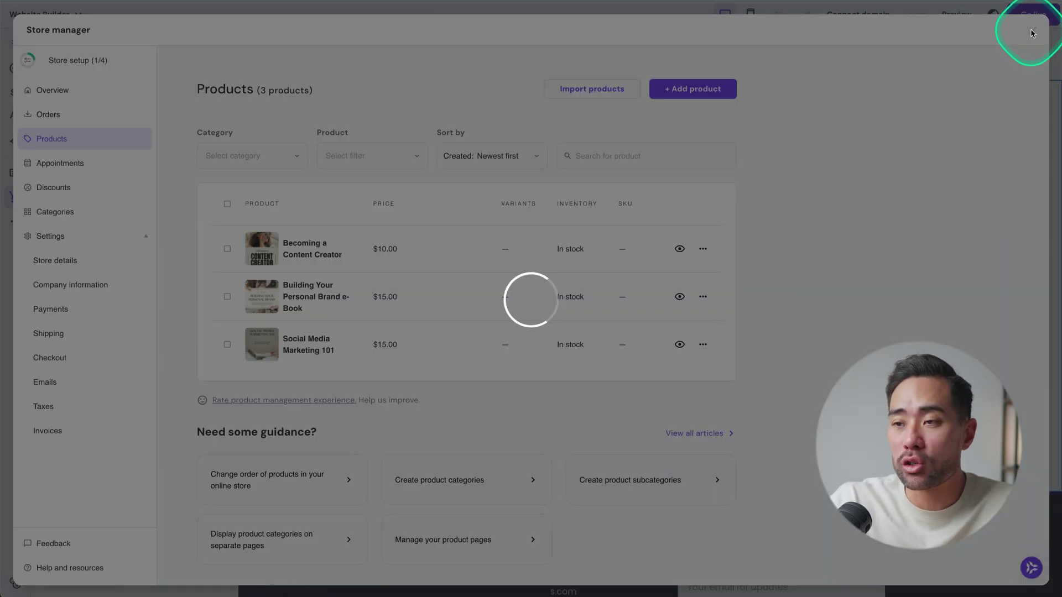
{"action": "left_click", "coordinate": [929, 157]}
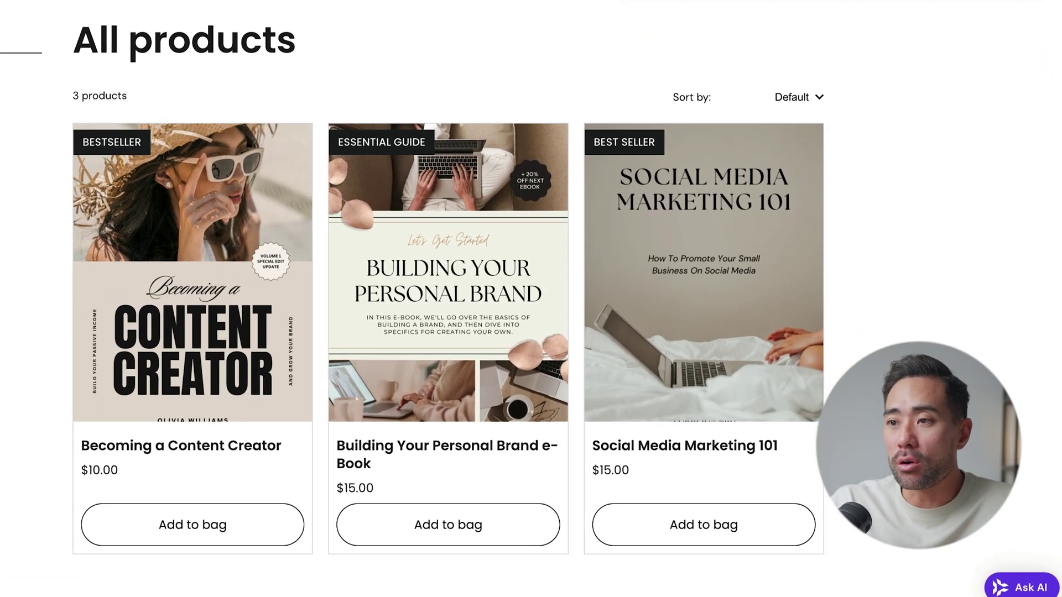
Review the Store page's product cards and the Building Your Personal Brand e-Book product page, including its description and Add to bag button.
{"action": "left_click", "coordinate": [260, 337]}
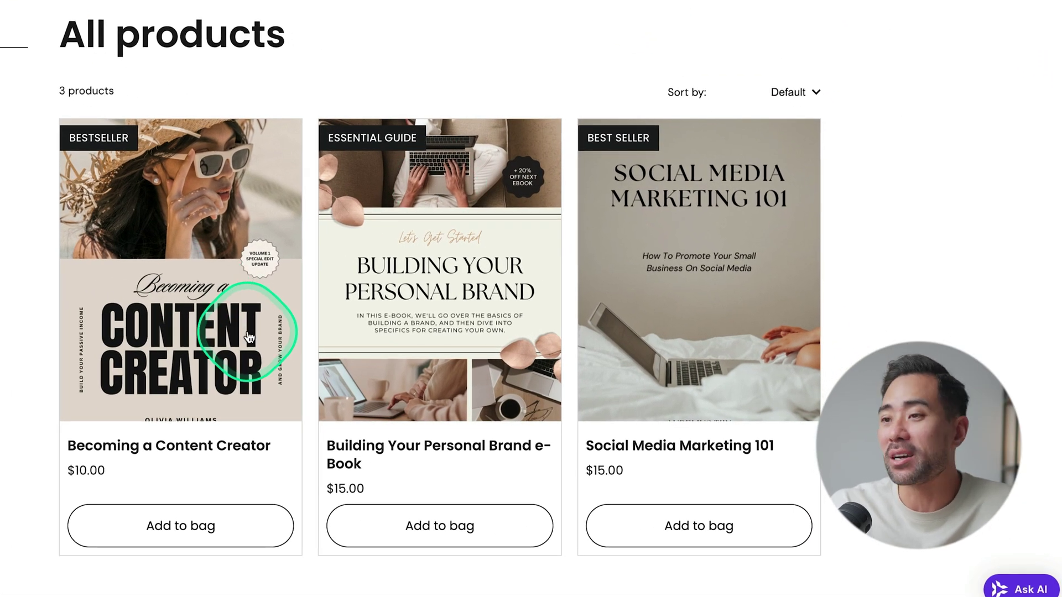
{"action": "left_click", "coordinate": [436, 322]}
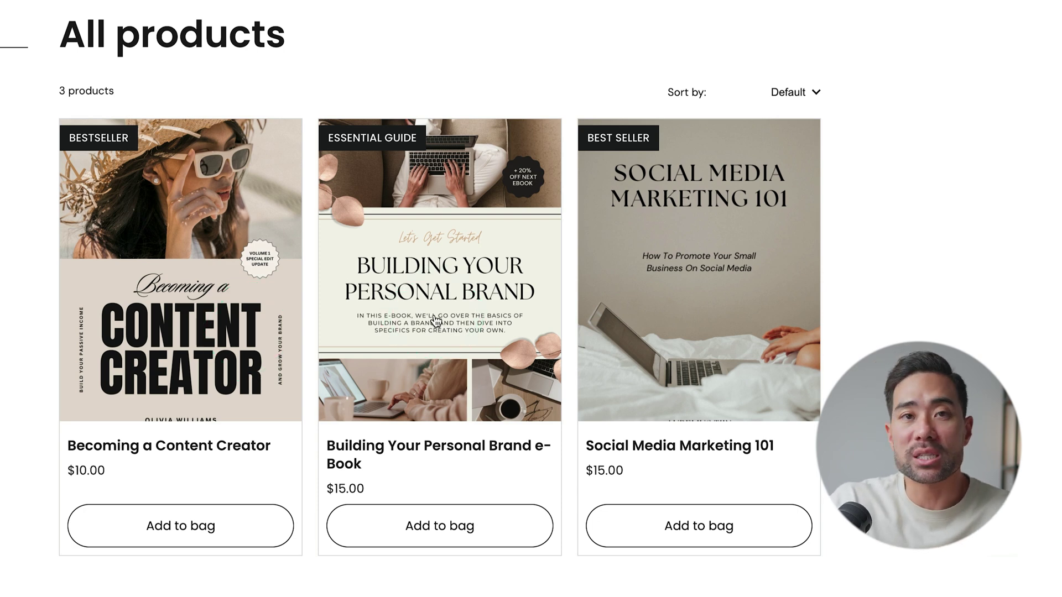
{"action": "left_click", "coordinate": [424, 396]}
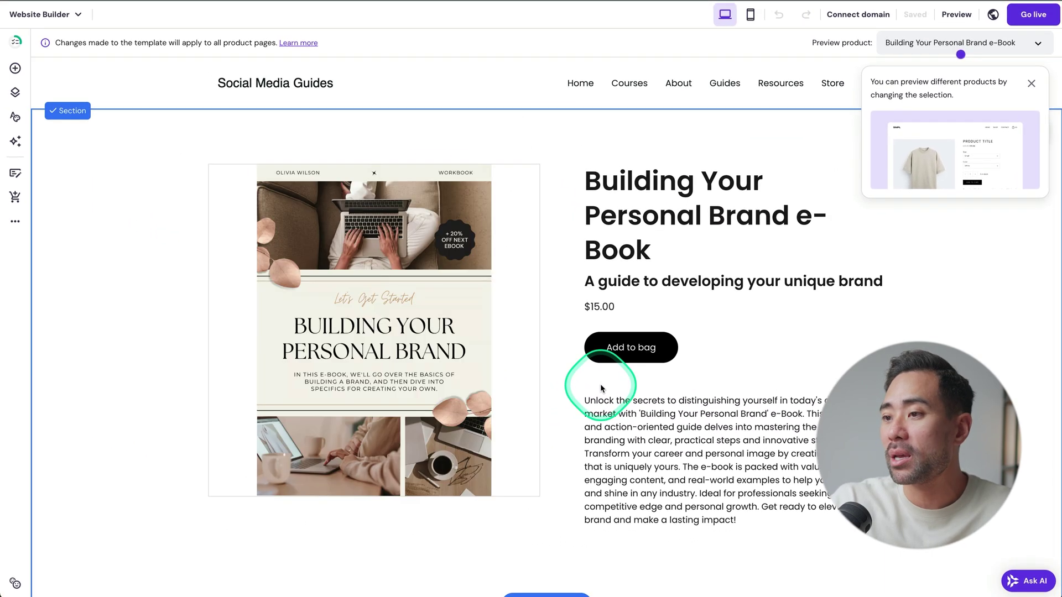
{"action": "scroll", "coordinate": [741, 464], "scroll_direction": "down", "scroll_amount": 3}
{"action": "left_click", "coordinate": [711, 460]}
{"action": "scroll", "coordinate": [713, 465], "scroll_direction": "up", "scroll_amount": 3}
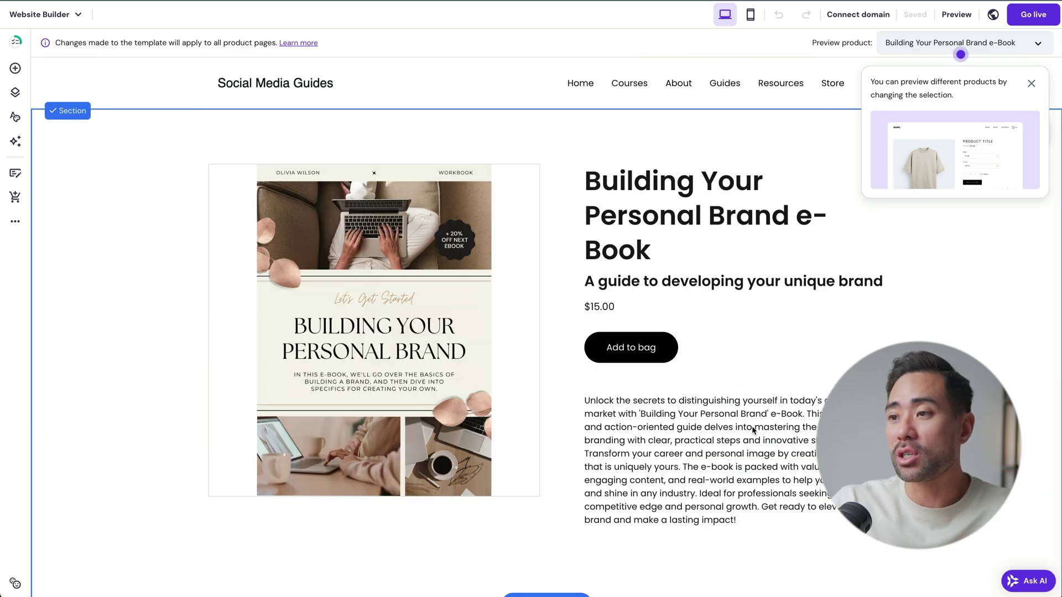
{"action": "left_click", "coordinate": [639, 347]}
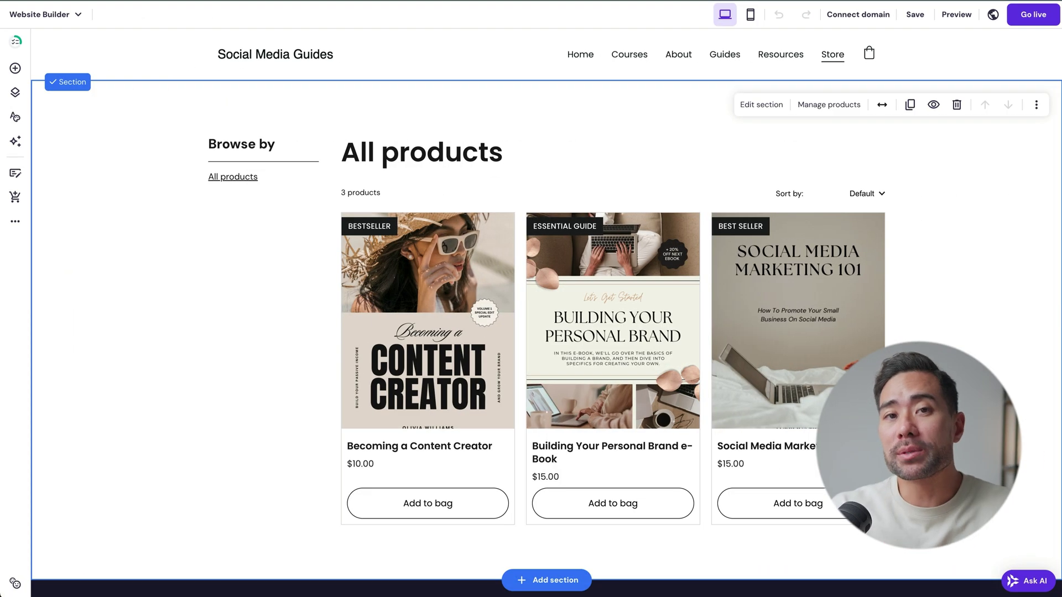
Open the Home page and look through its sections for a suitable place to show the products.
{"action": "left_click", "coordinate": [582, 55]}
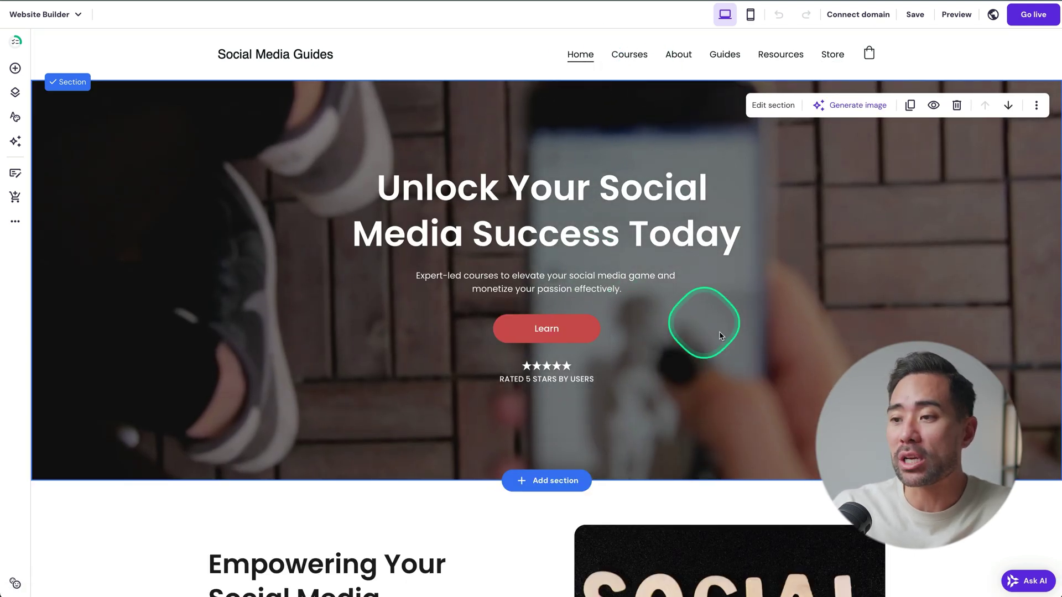
{"action": "scroll", "coordinate": [723, 351], "scroll_direction": "down", "scroll_amount": 2}
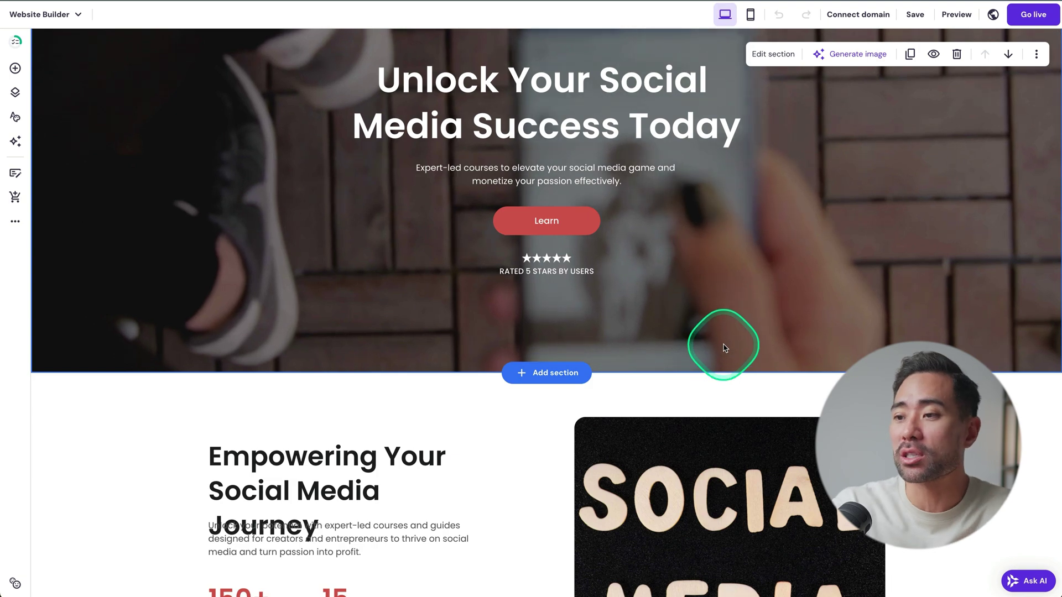
{"action": "scroll", "coordinate": [725, 349], "scroll_direction": "down", "scroll_amount": 2}
{"action": "scroll", "coordinate": [724, 348], "scroll_direction": "up", "scroll_amount": 4}
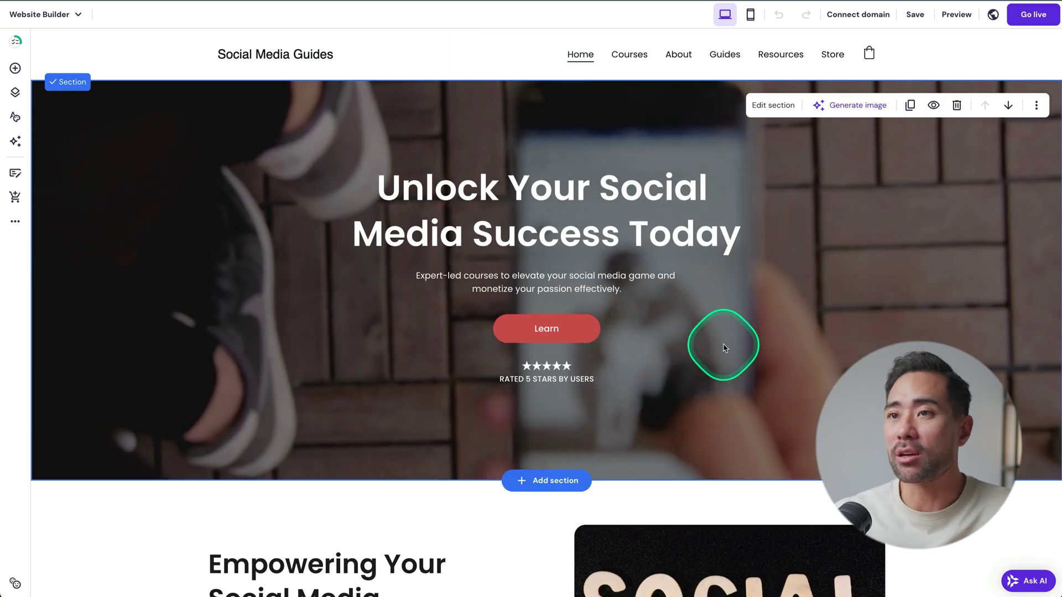
{"action": "scroll", "coordinate": [724, 348], "scroll_direction": "down", "scroll_amount": 2}
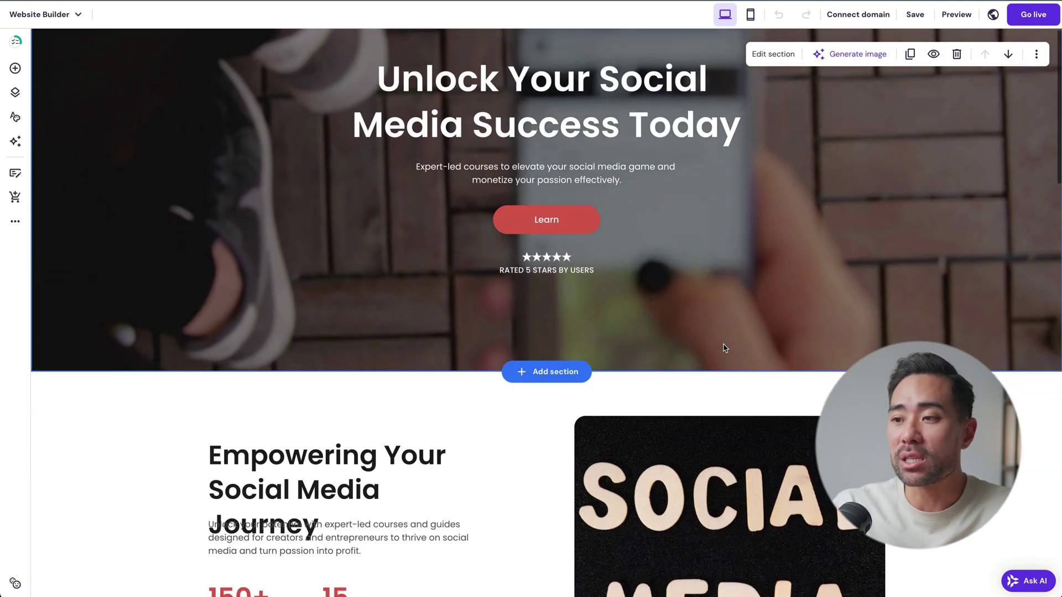
{"action": "scroll", "coordinate": [725, 348], "scroll_direction": "down", "scroll_amount": 7}
{"action": "scroll", "coordinate": [723, 347], "scroll_direction": "up", "scroll_amount": 9}
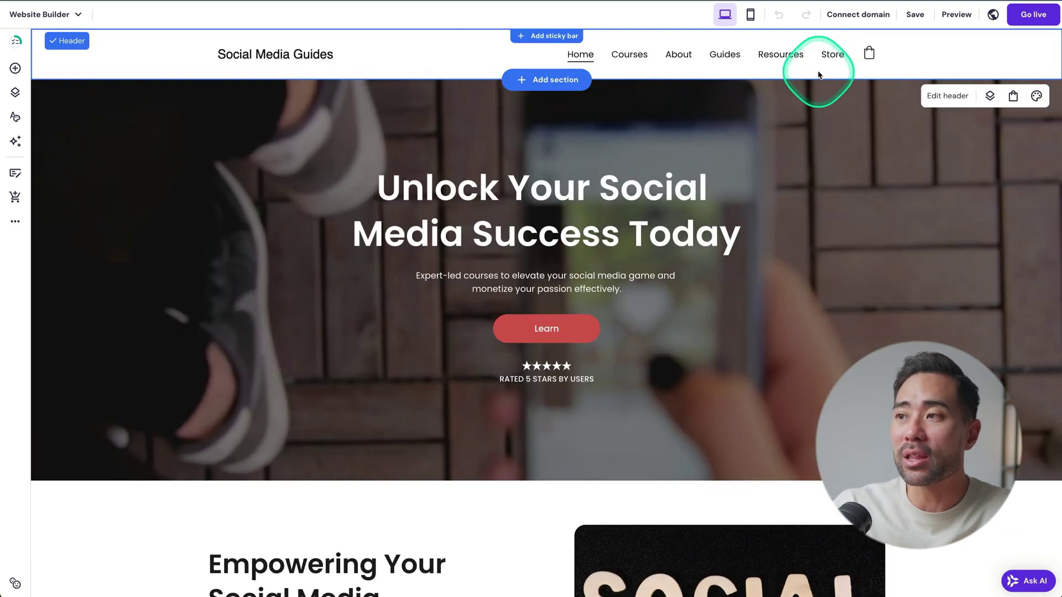
{"action": "scroll", "coordinate": [855, 221], "scroll_direction": "down", "scroll_amount": 6}
{"action": "scroll", "coordinate": [855, 221], "scroll_direction": "down", "scroll_amount": 4}
{"action": "scroll", "coordinate": [857, 219], "scroll_direction": "up", "scroll_amount": 3}
{"action": "scroll", "coordinate": [830, 218], "scroll_direction": "down", "scroll_amount": 3}
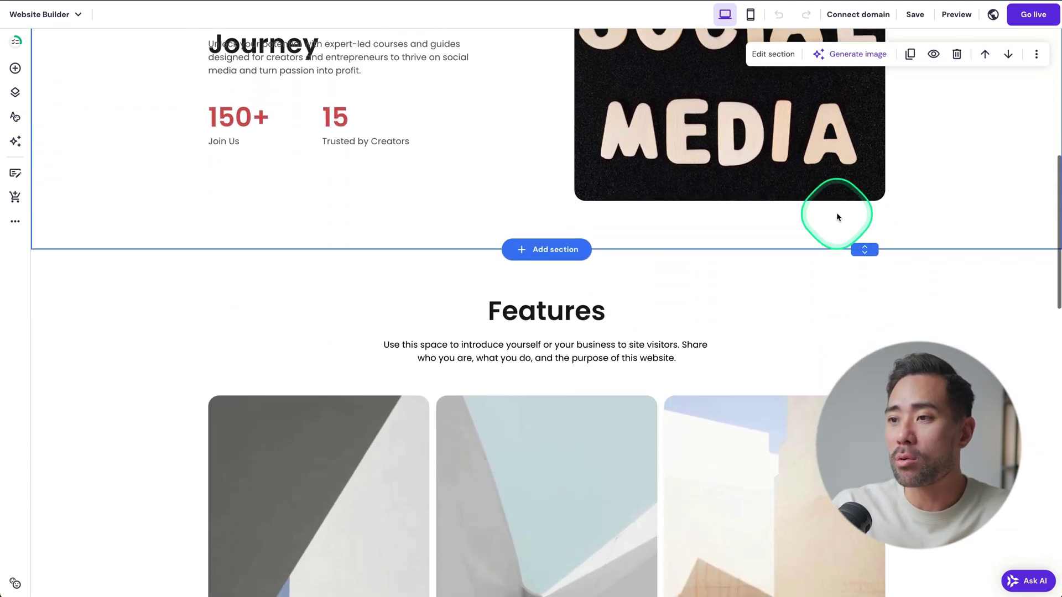
Add the first Online store product list section to the Home page, between the "Empowering Your Social Media Journey" and Features sections.
{"action": "left_click", "coordinate": [556, 250]}
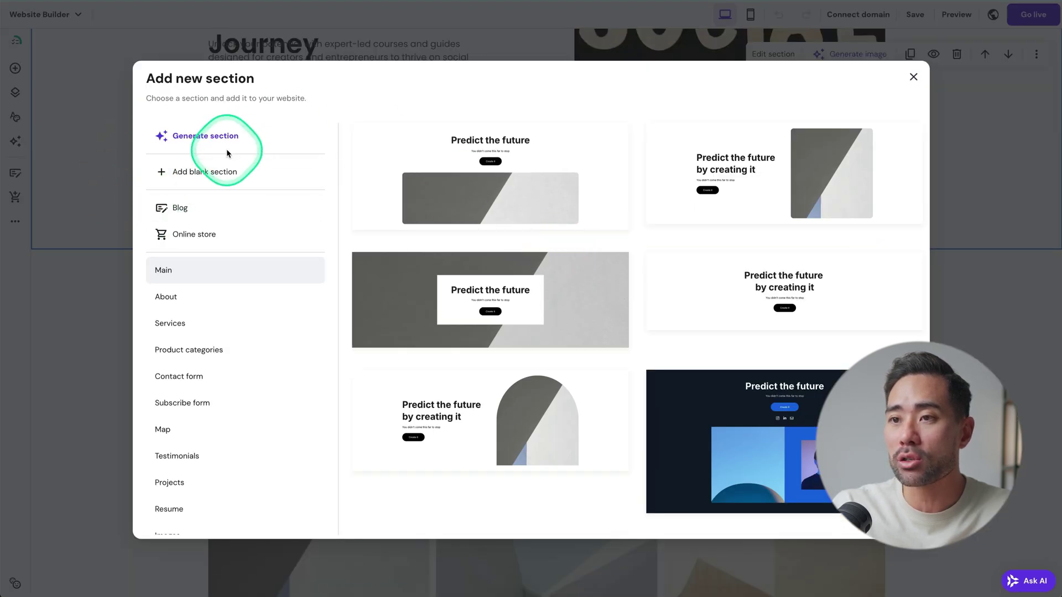
{"action": "left_click", "coordinate": [191, 243]}
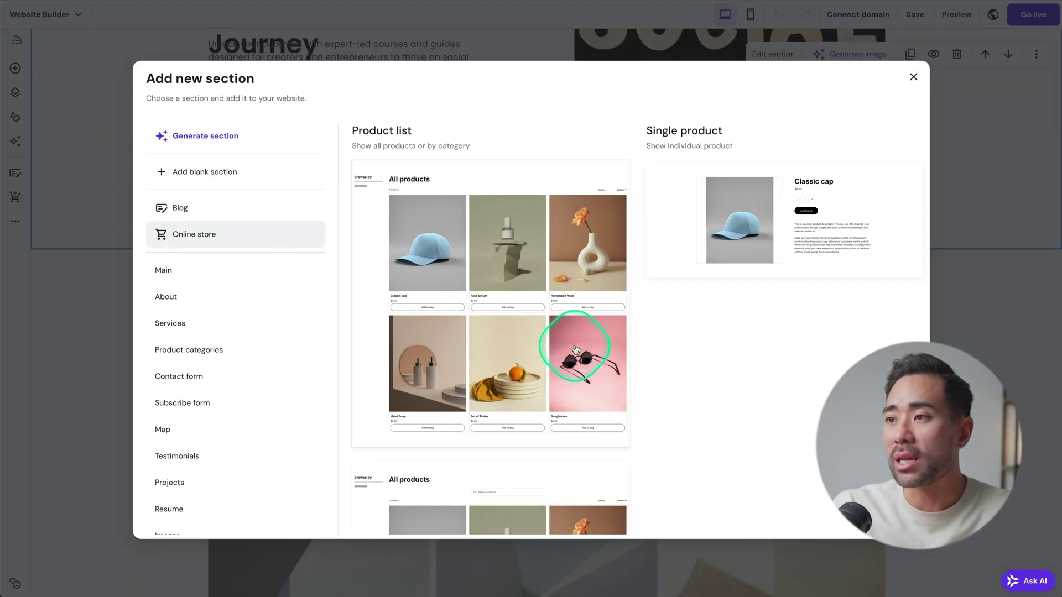
{"action": "scroll", "coordinate": [752, 228], "scroll_direction": "down", "scroll_amount": 4}
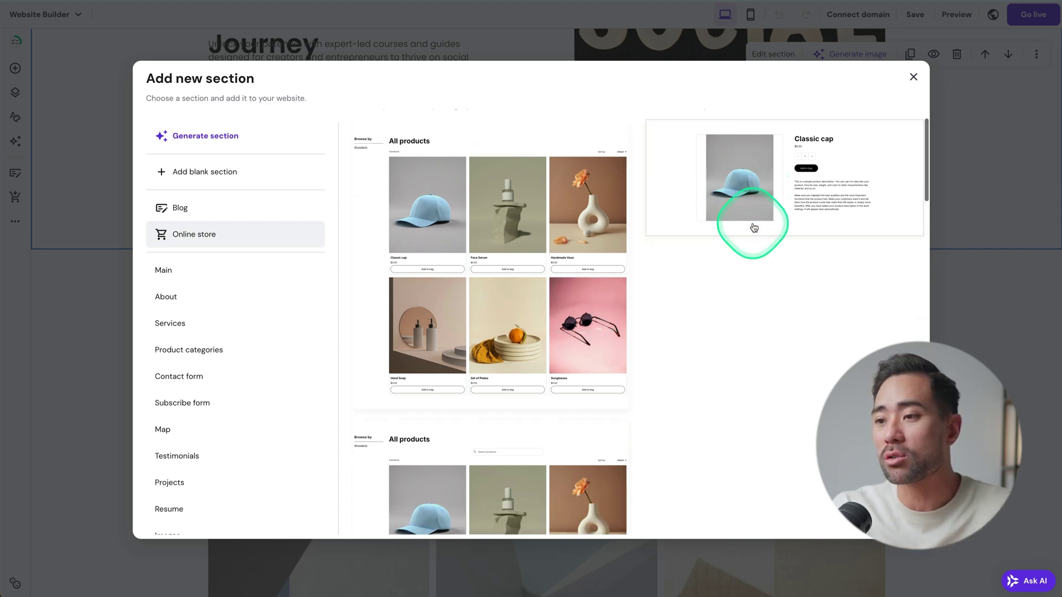
{"action": "scroll", "coordinate": [486, 356], "scroll_direction": "down", "scroll_amount": 5}
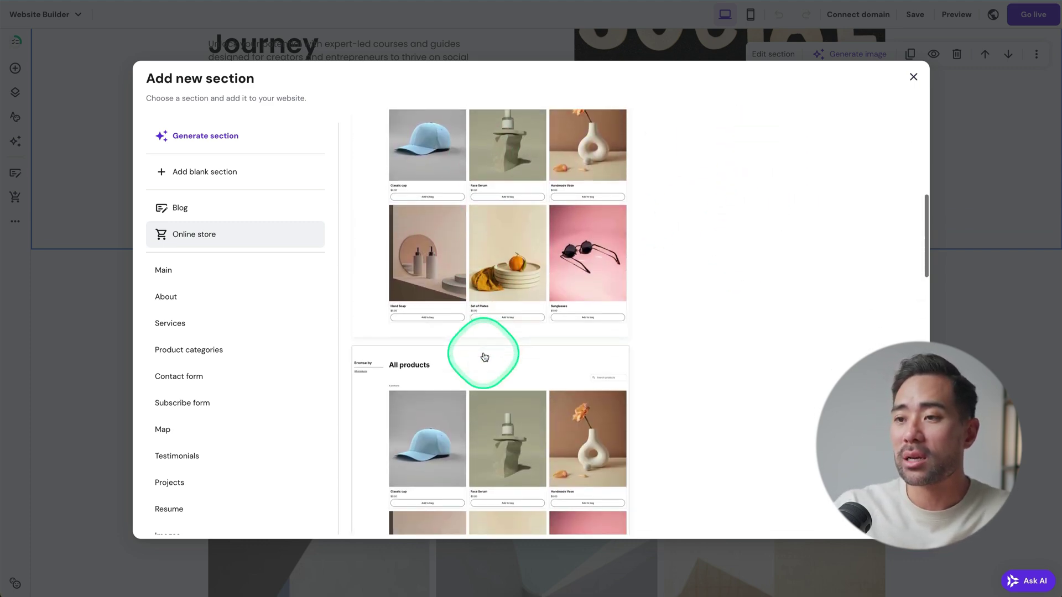
{"action": "scroll", "coordinate": [484, 356], "scroll_direction": "up", "scroll_amount": 10}
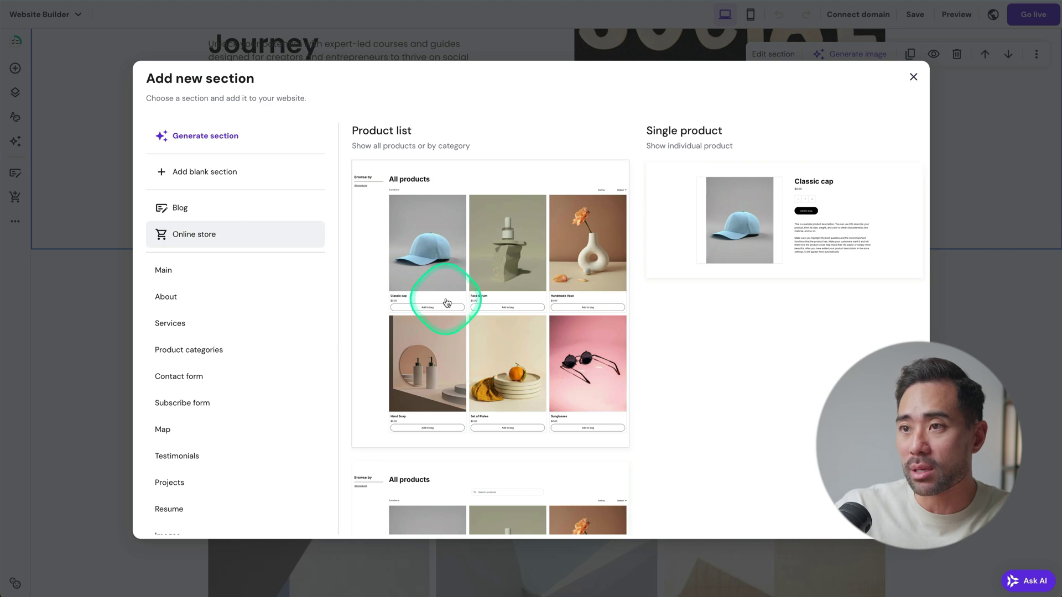
{"action": "left_click", "coordinate": [500, 373]}
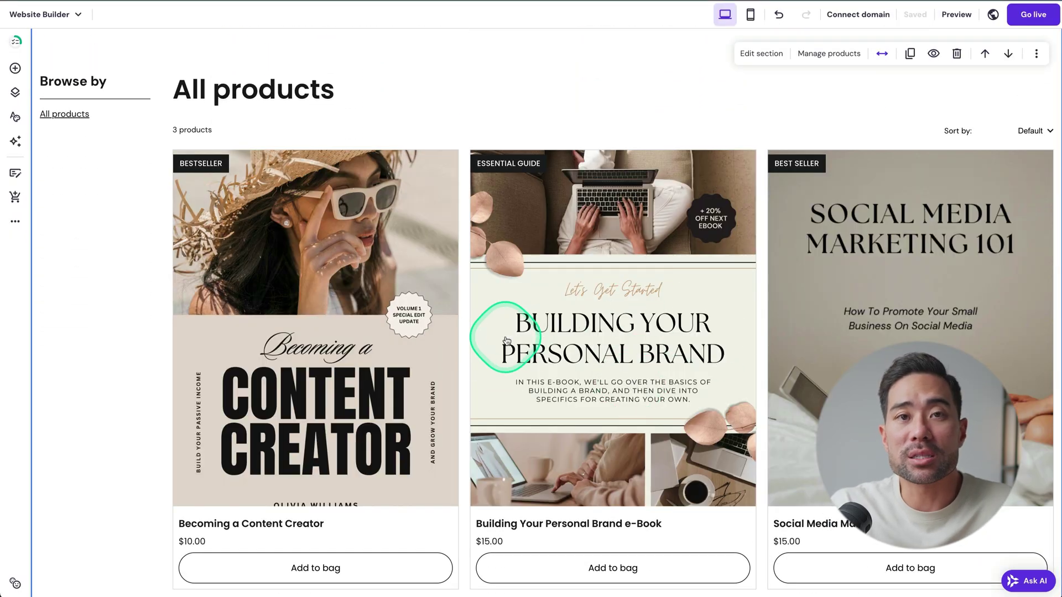
Turn off the full-width layout of the Home page's All products section and check how it fits the page.
{"action": "scroll", "coordinate": [507, 340], "scroll_direction": "up", "scroll_amount": 2}
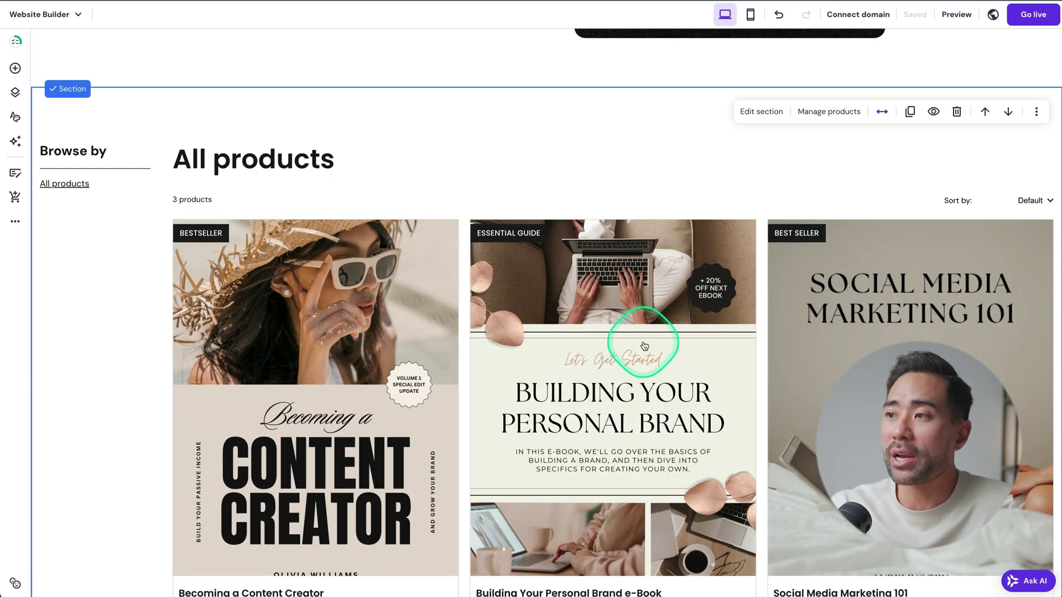
{"action": "left_click", "coordinate": [882, 113]}
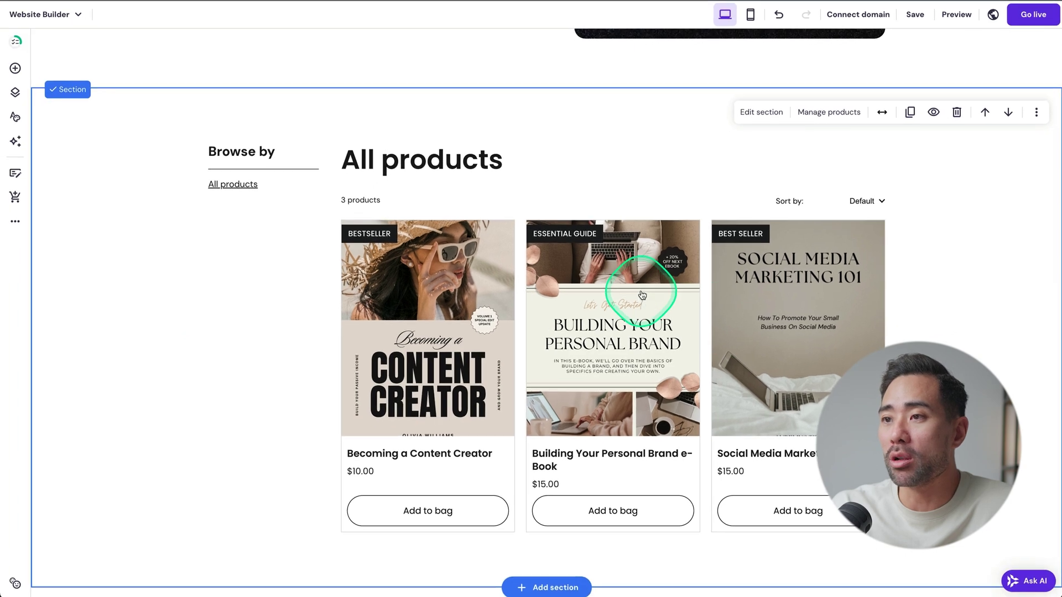
{"action": "scroll", "coordinate": [641, 294], "scroll_direction": "up", "scroll_amount": 5}
{"action": "scroll", "coordinate": [640, 293], "scroll_direction": "down", "scroll_amount": 5}
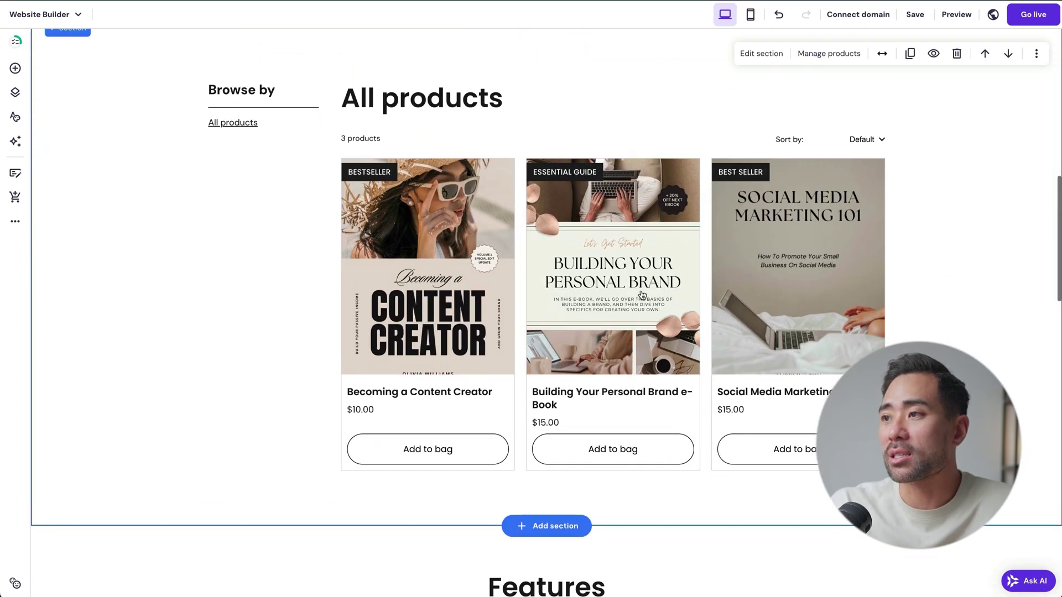
Try the Square and Landscape image ratios for the All products section and restore the Portrait ratio.
{"action": "left_click", "coordinate": [789, 162]}
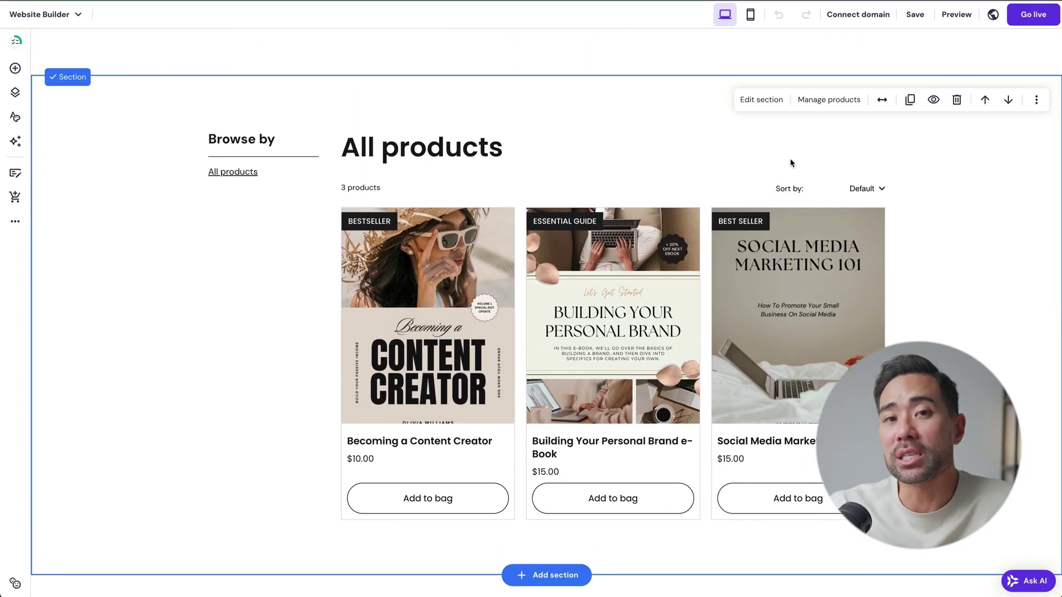
{"action": "left_click", "coordinate": [753, 100]}
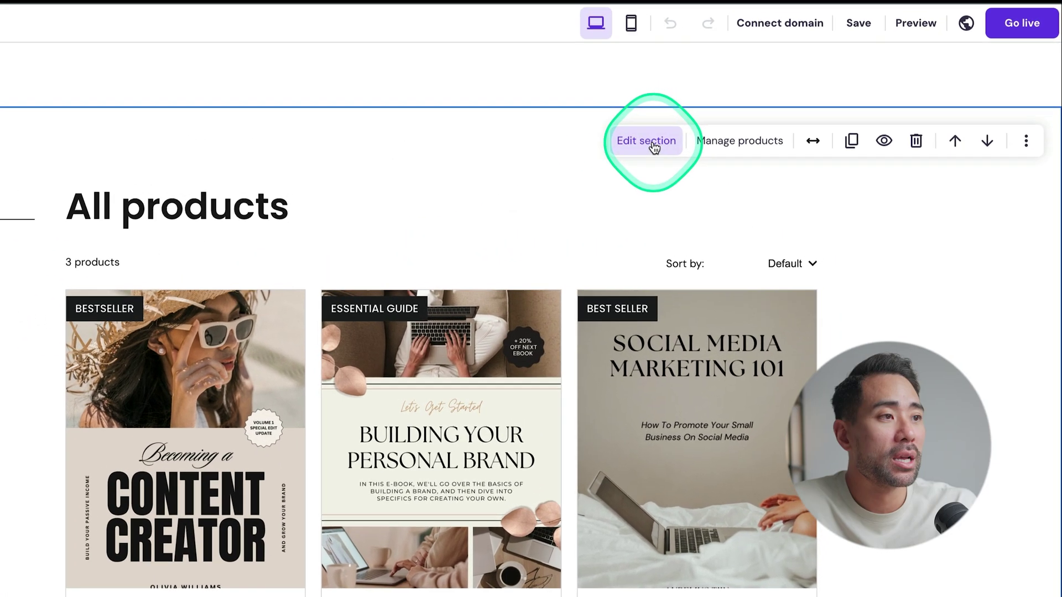
{"action": "left_click", "coordinate": [761, 100]}
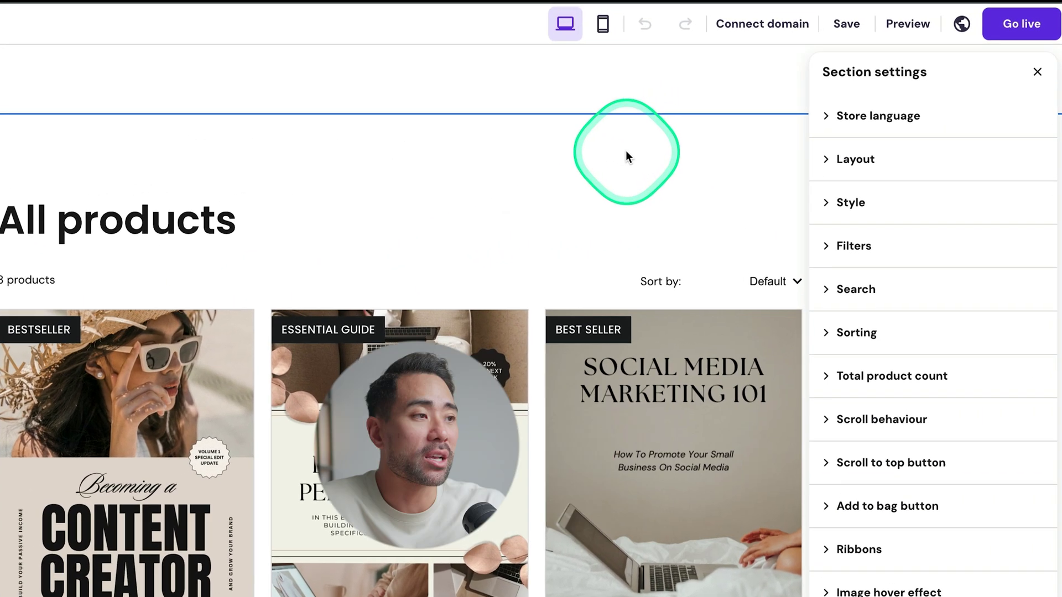
{"action": "left_click", "coordinate": [835, 161]}
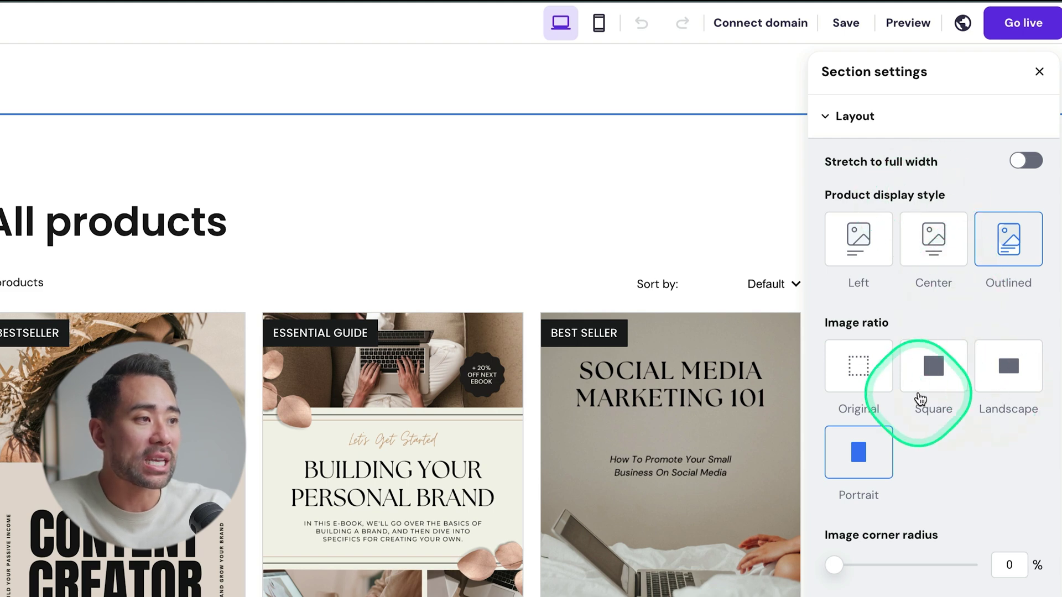
{"action": "left_click", "coordinate": [915, 386]}
{"action": "left_click", "coordinate": [1007, 368]}
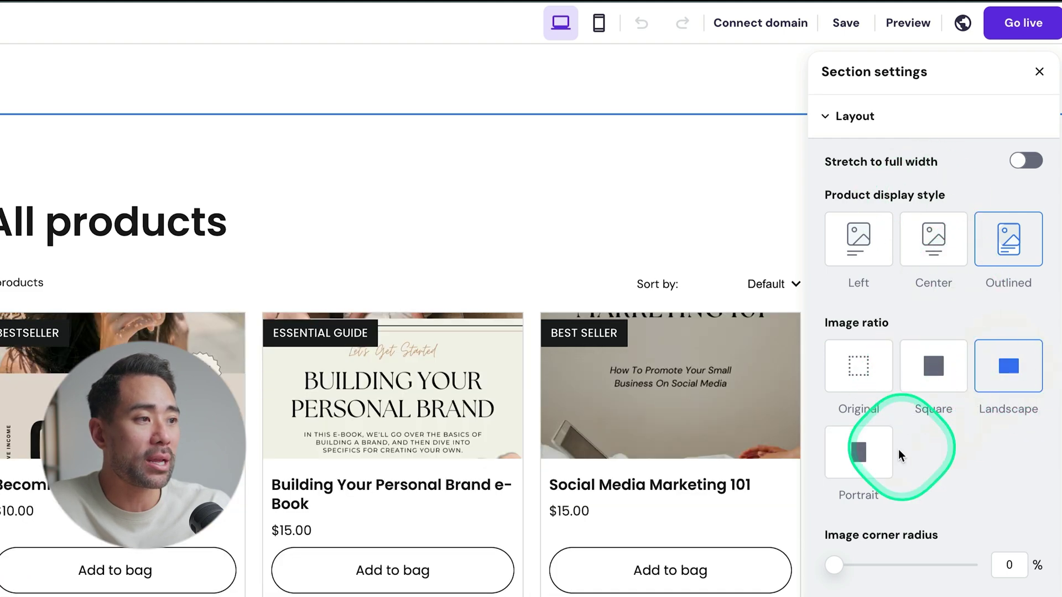
{"action": "left_click", "coordinate": [869, 467]}
{"action": "scroll", "coordinate": [868, 469], "scroll_direction": "down", "scroll_amount": 5}
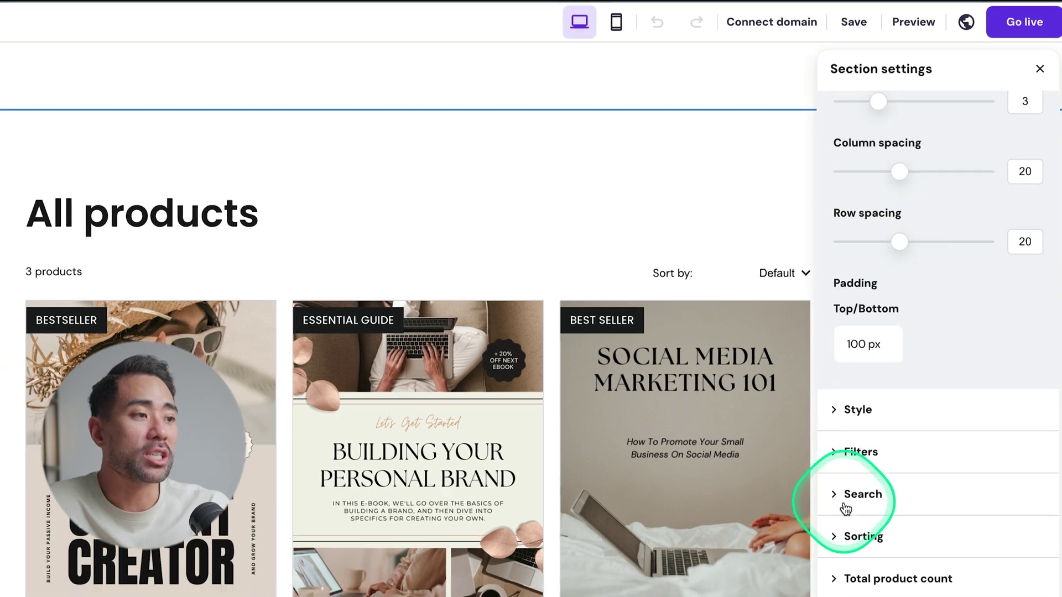
Open the All products section's Filters settings and examine which categories can be shown.
{"action": "left_click", "coordinate": [830, 477]}
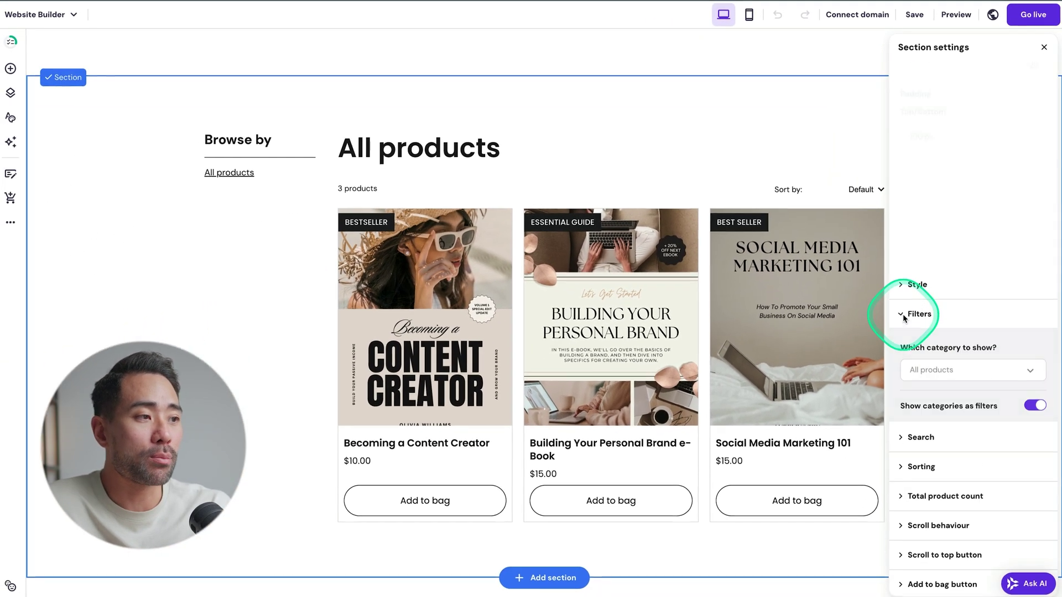
{"action": "left_click", "coordinate": [970, 368]}
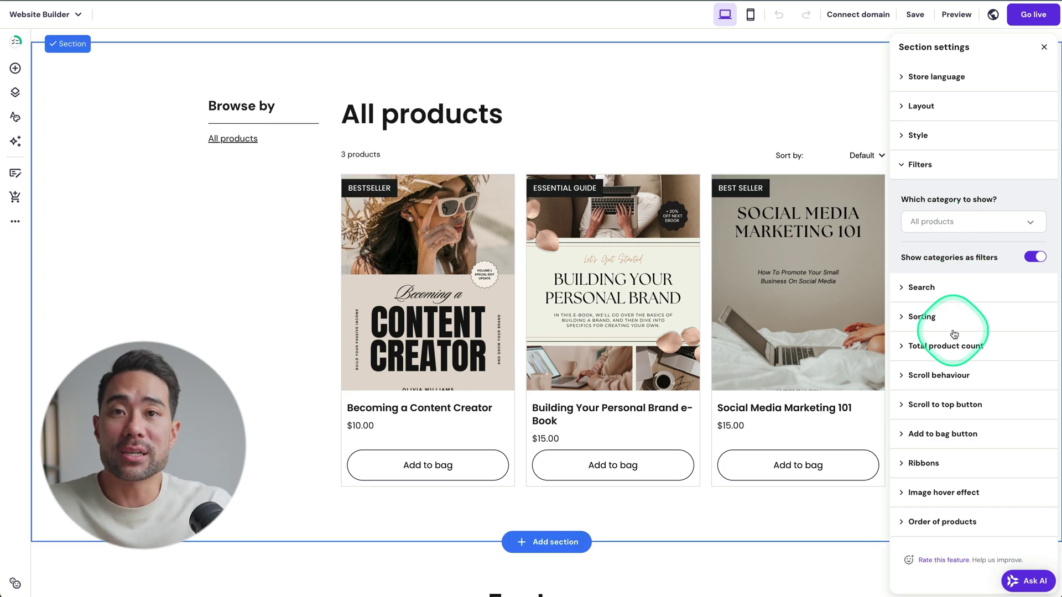
{"action": "scroll", "coordinate": [952, 155], "scroll_direction": "up", "scroll_amount": 4}
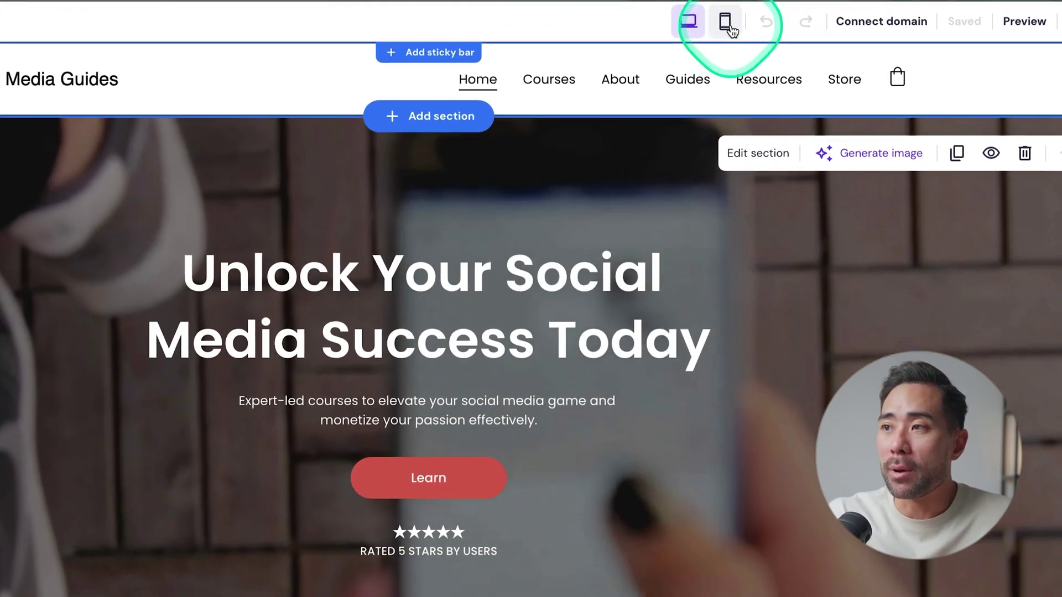
Switch the Home page to the mobile view and check how the product list and other sections are laid out.
{"action": "left_click", "coordinate": [728, 28]}
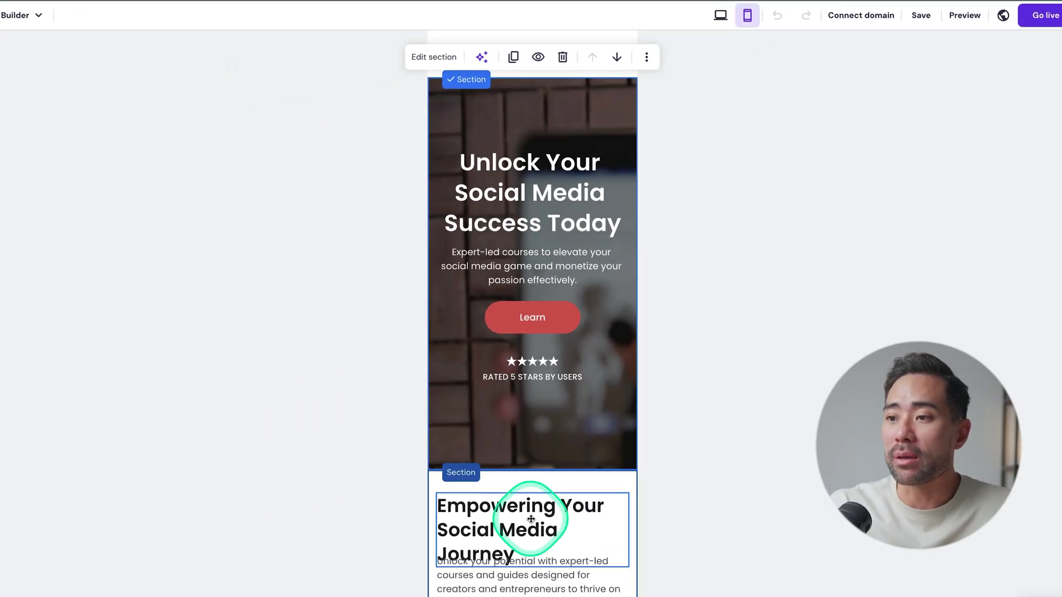
{"action": "scroll", "coordinate": [578, 486], "scroll_direction": "down", "scroll_amount": 15}
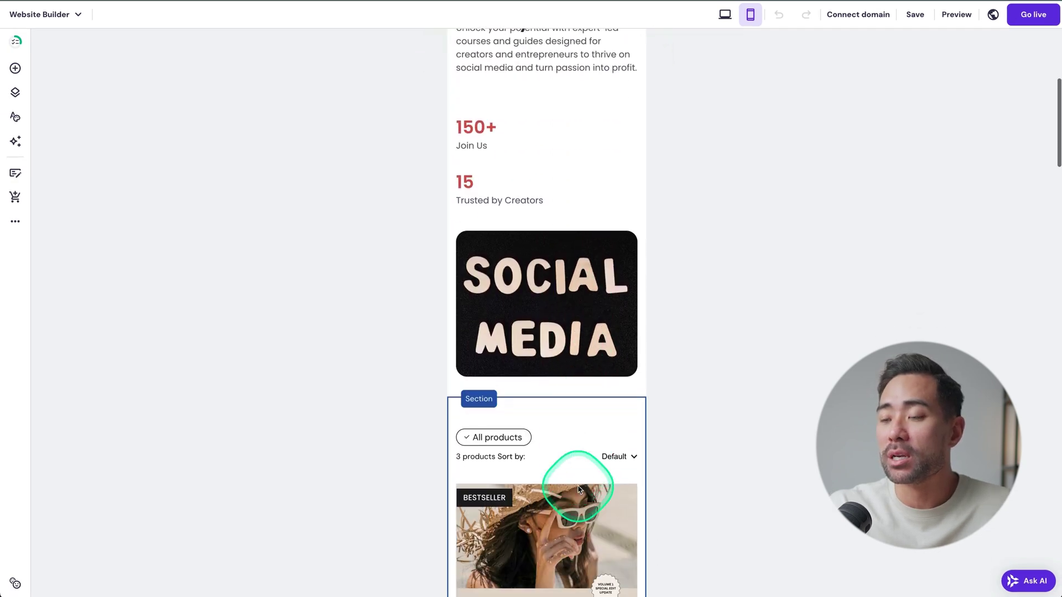
{"action": "scroll", "coordinate": [578, 490], "scroll_direction": "down", "scroll_amount": 20}
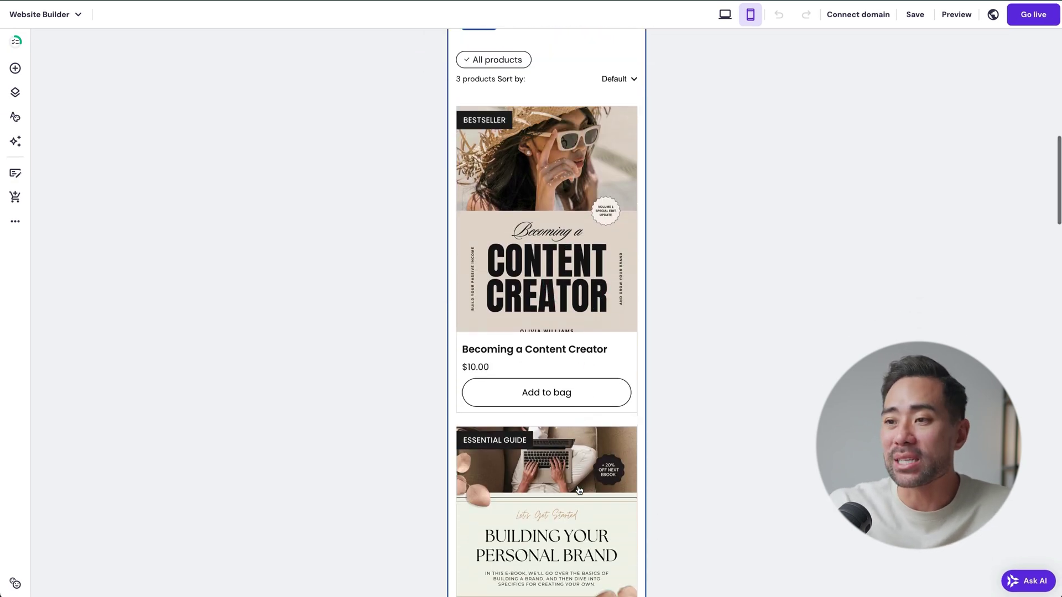
{"action": "scroll", "coordinate": [579, 486], "scroll_direction": "down", "scroll_amount": 3}
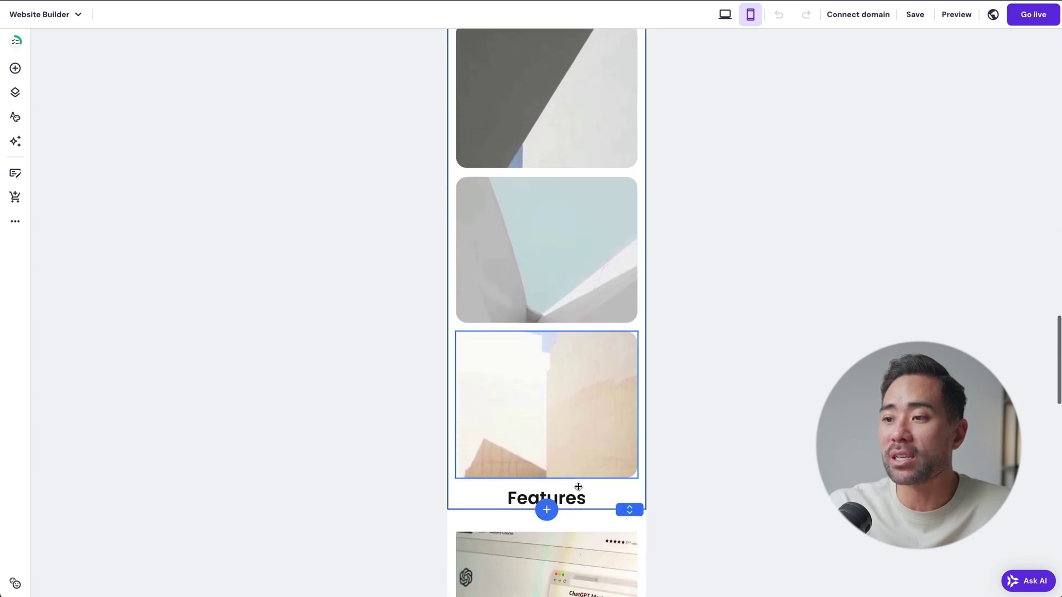
{"action": "scroll", "coordinate": [578, 489], "scroll_direction": "up", "scroll_amount": 20}
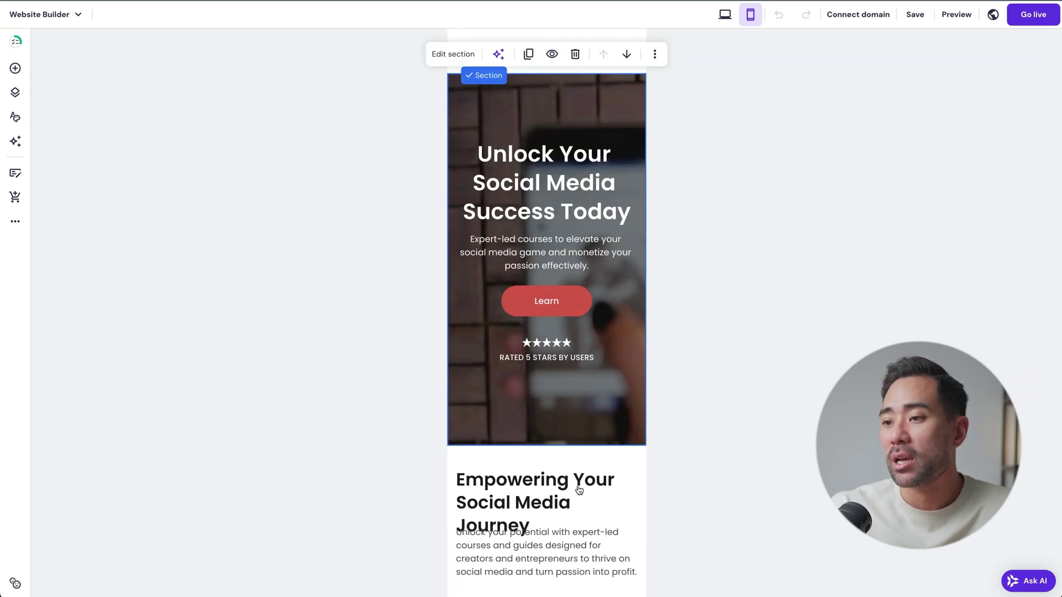
In the mobile view, move the paragraph under the "Empowering Your Social Media Journey" heading slightly down, and return to the desktop view.
{"action": "scroll", "coordinate": [577, 486], "scroll_direction": "down", "scroll_amount": 3}
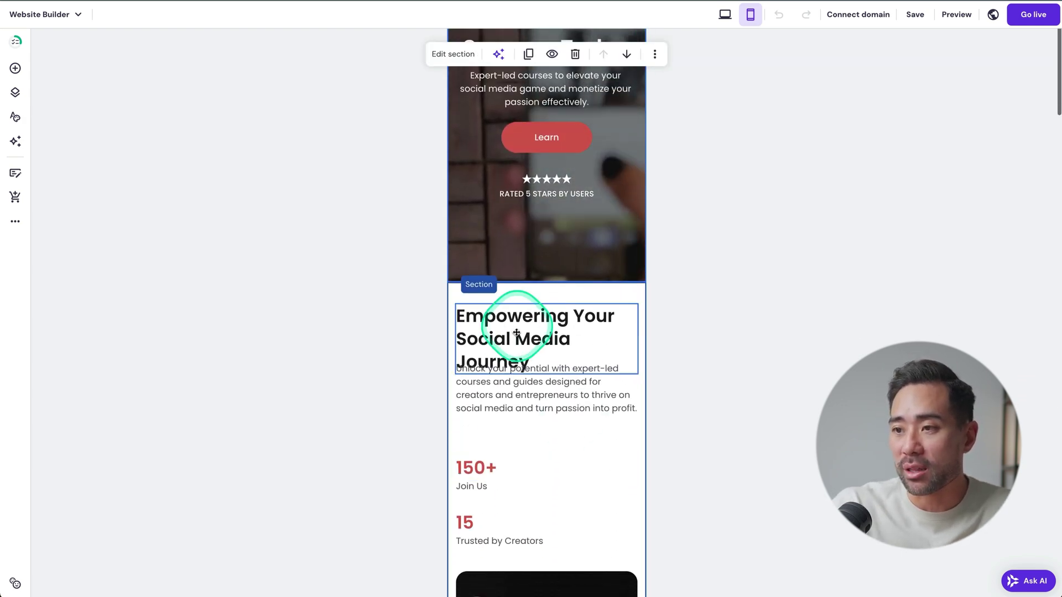
{"action": "mouse_move", "coordinate": [530, 402]}
{"action": "left_mouse_down"}
{"action": "mouse_move", "coordinate": [533, 427]}
{"action": "mouse_move", "coordinate": [532, 417]}
{"action": "left_mouse_up"}
{"action": "left_click", "coordinate": [724, 15]}
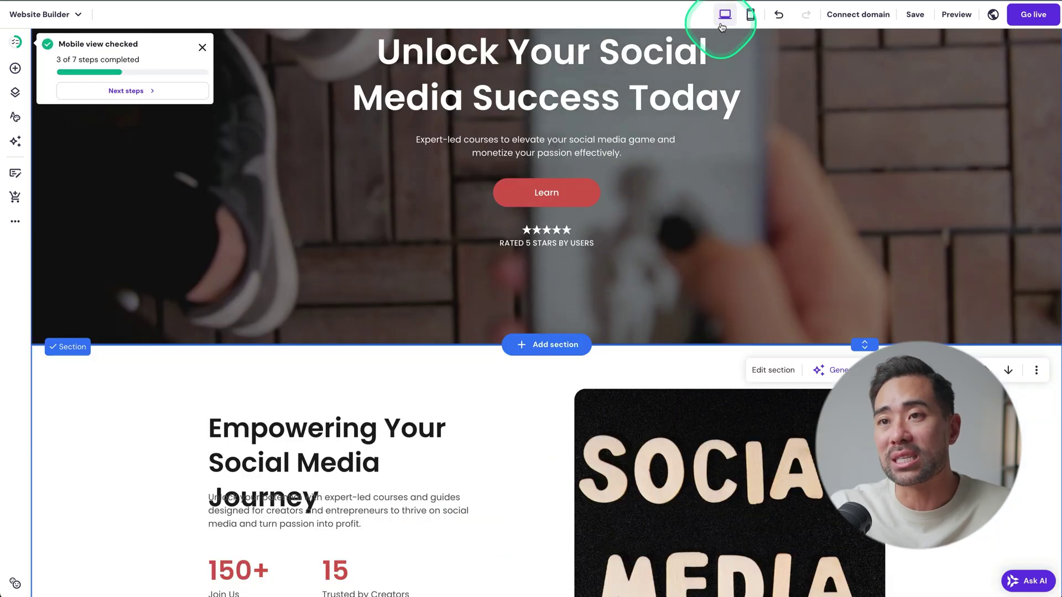
In the desktop view, move the "Empowering Your Social Media Journey" heading up so that it clears the paragraph beneath it.
{"action": "scroll", "coordinate": [398, 442], "scroll_direction": "down", "scroll_amount": 4}
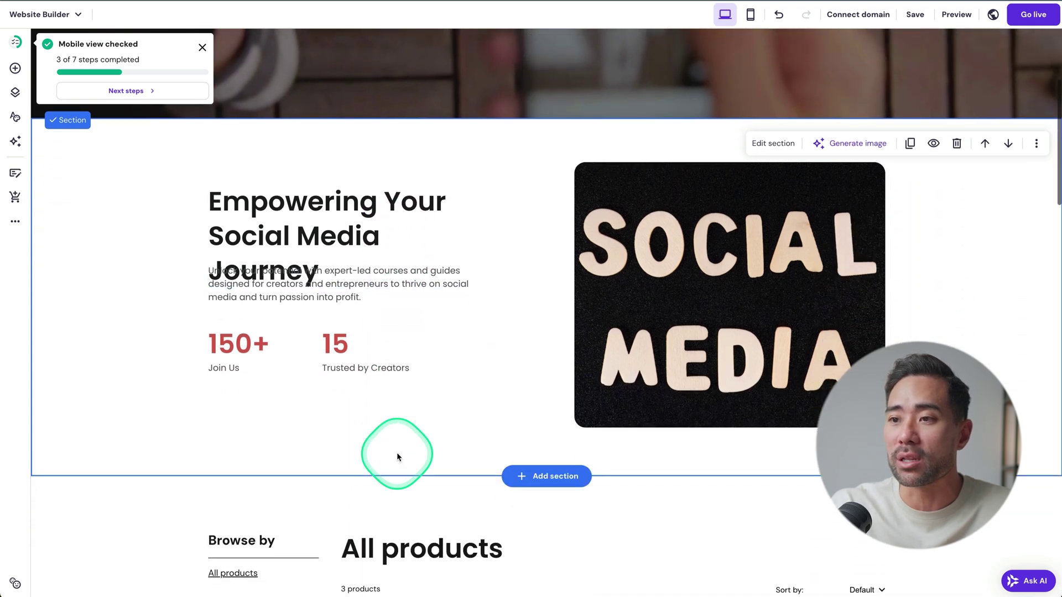
{"action": "left_click_drag", "start_coordinate": [308, 237], "coordinate": [322, 201]}
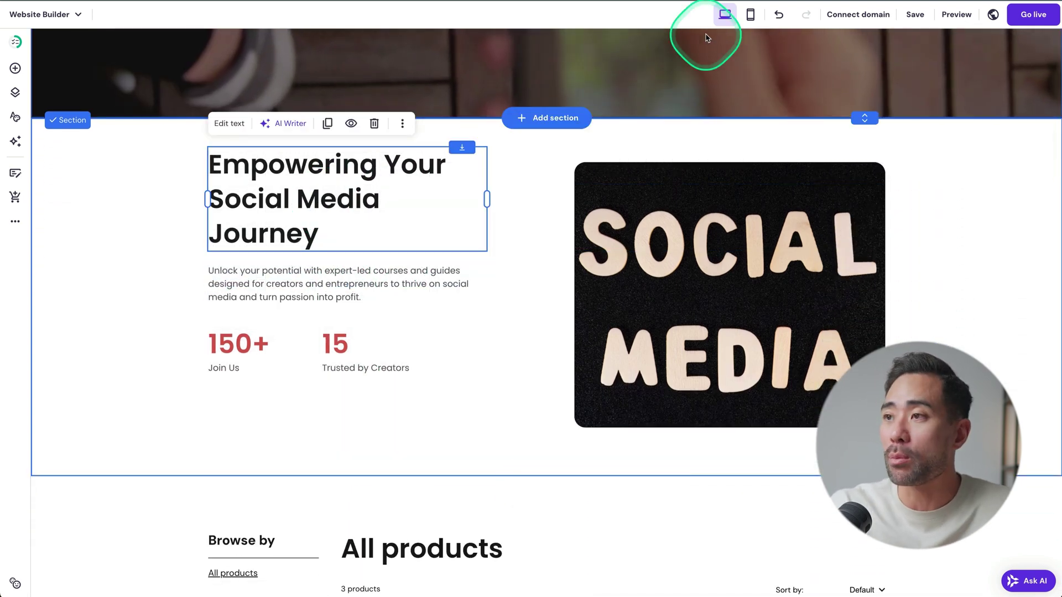
{"action": "left_click", "coordinate": [753, 16]}
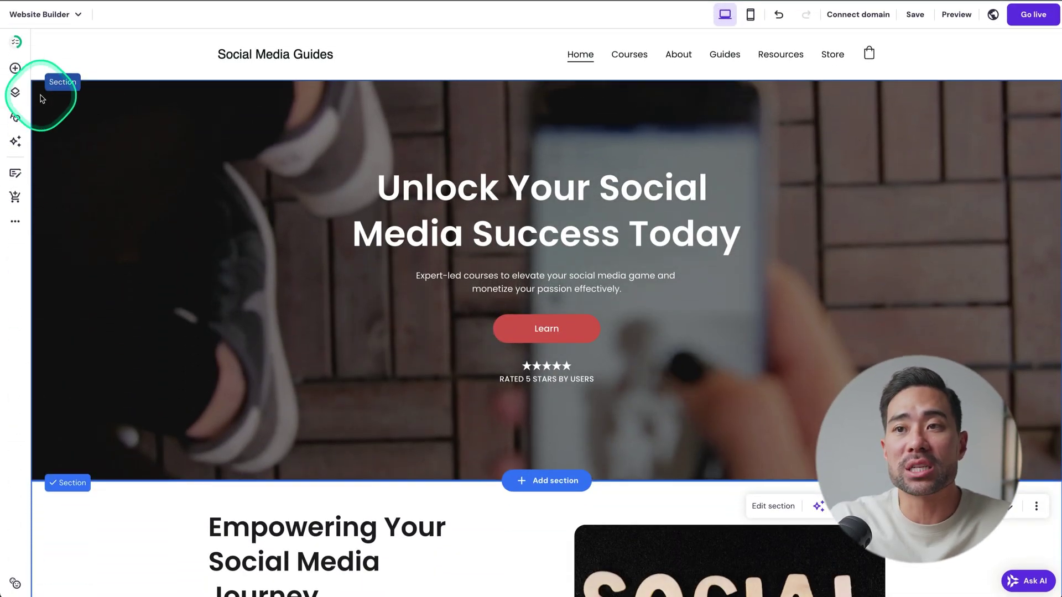
Open the Courses page's SEO settings and review its focus keywords, SEO title, meta description and page URL.
{"action": "left_click", "coordinate": [13, 92]}
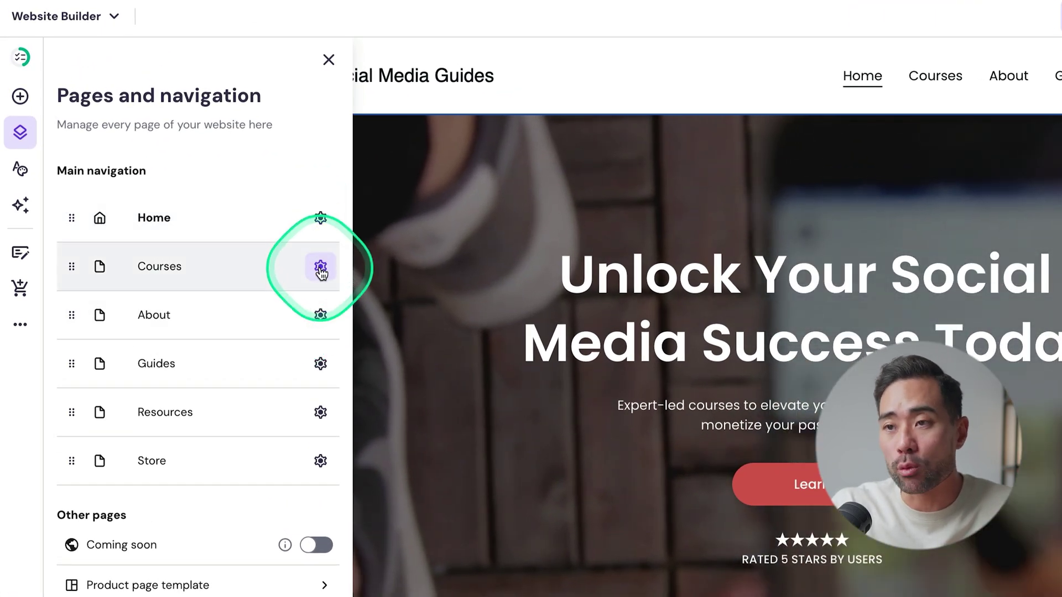
{"action": "left_click", "coordinate": [320, 264]}
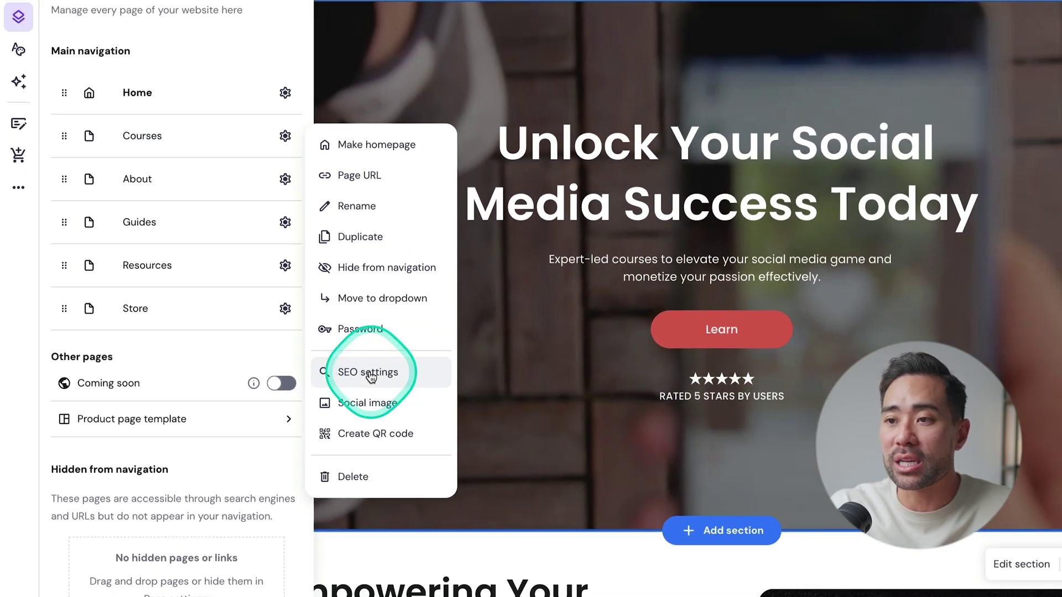
{"action": "left_click", "coordinate": [410, 390]}
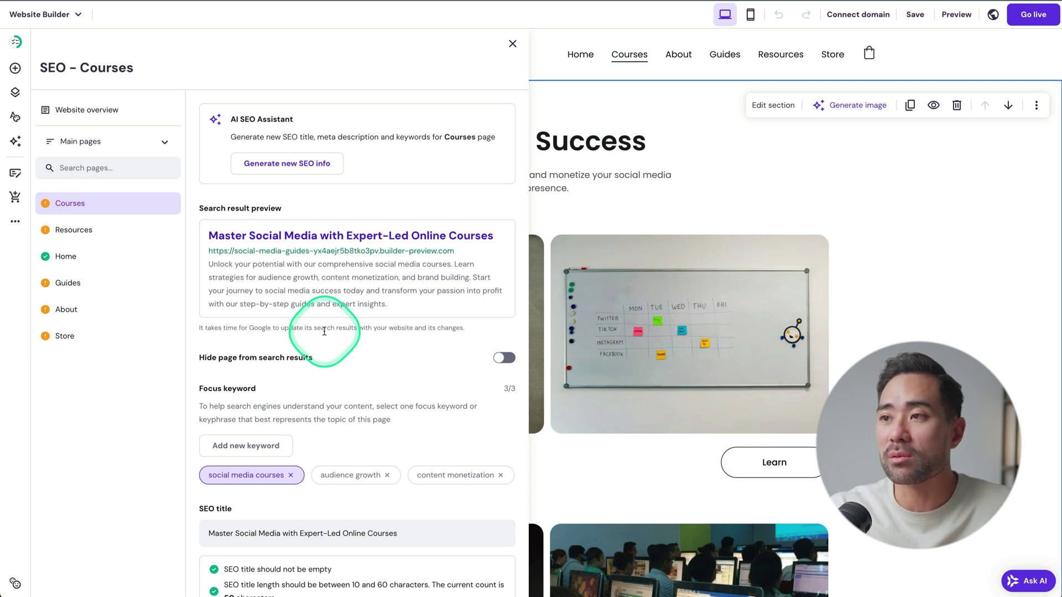
{"action": "scroll", "coordinate": [325, 331], "scroll_direction": "down", "scroll_amount": 4}
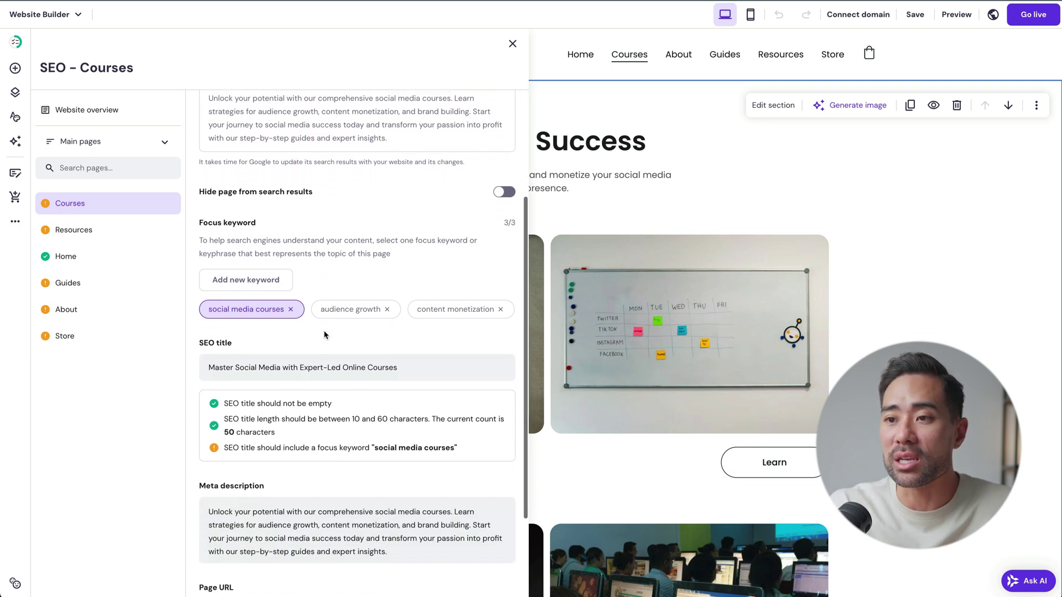
{"action": "scroll", "coordinate": [247, 414], "scroll_direction": "down", "scroll_amount": 2}
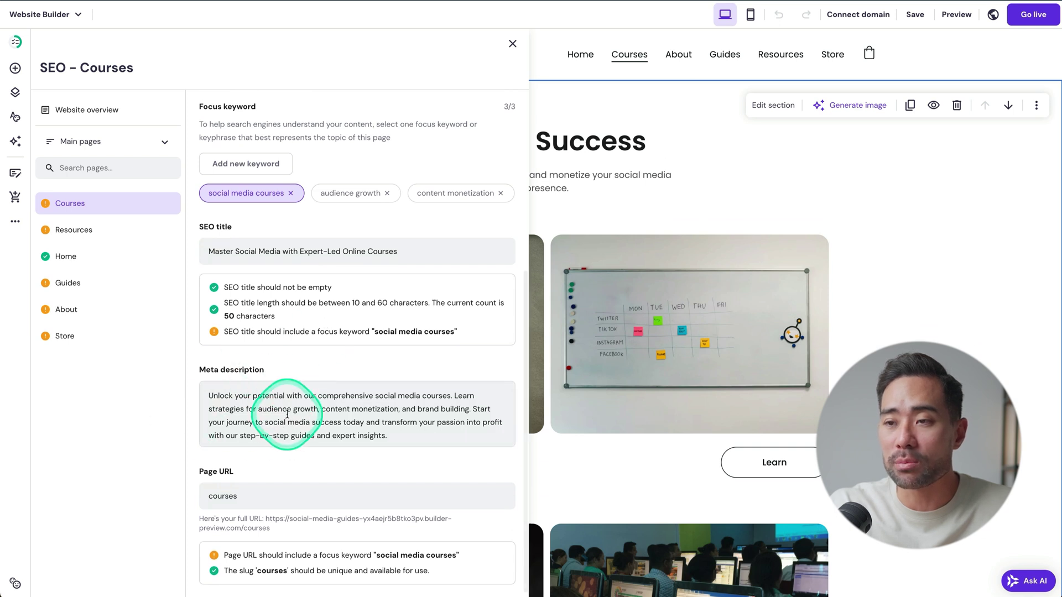
{"action": "scroll", "coordinate": [287, 415], "scroll_direction": "down", "scroll_amount": 1}
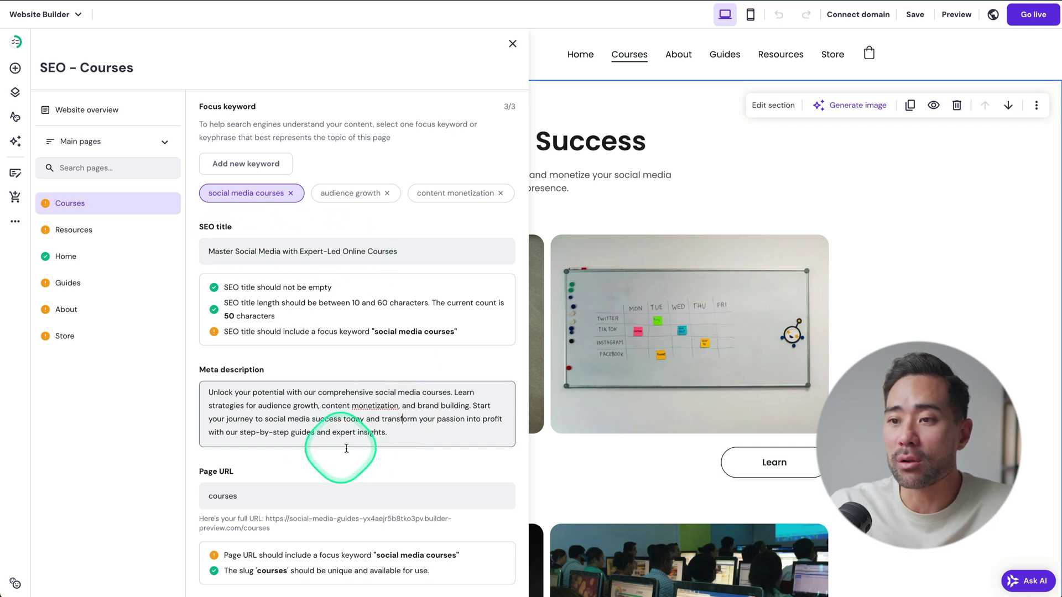
{"action": "scroll", "coordinate": [359, 449], "scroll_direction": "down", "scroll_amount": 1}
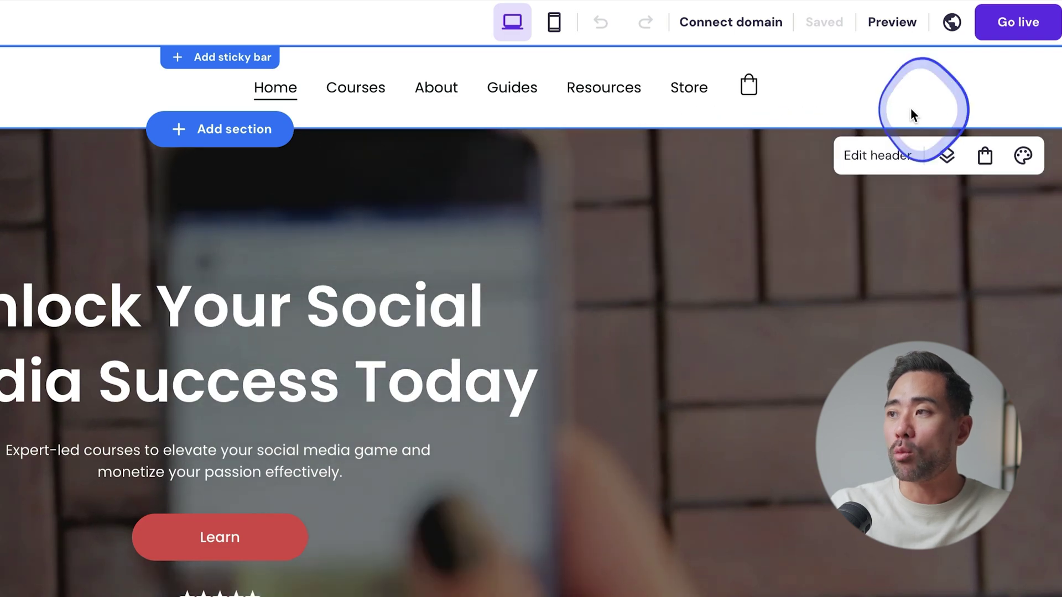
Publish the website and look through the live site's Home page, including its All products section.
{"action": "left_click", "coordinate": [1016, 27]}
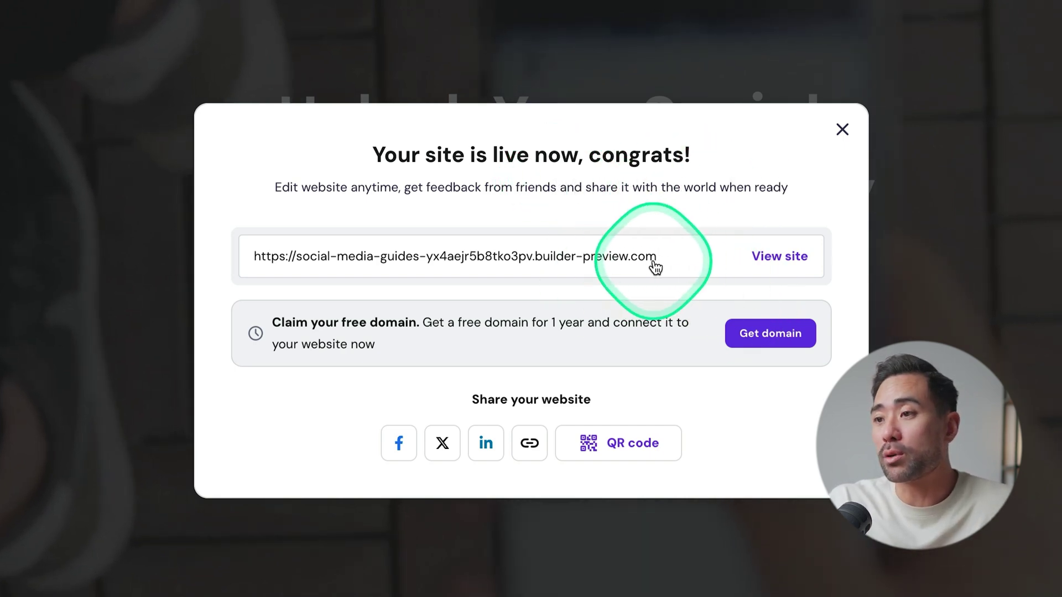
{"action": "left_click", "coordinate": [780, 257]}
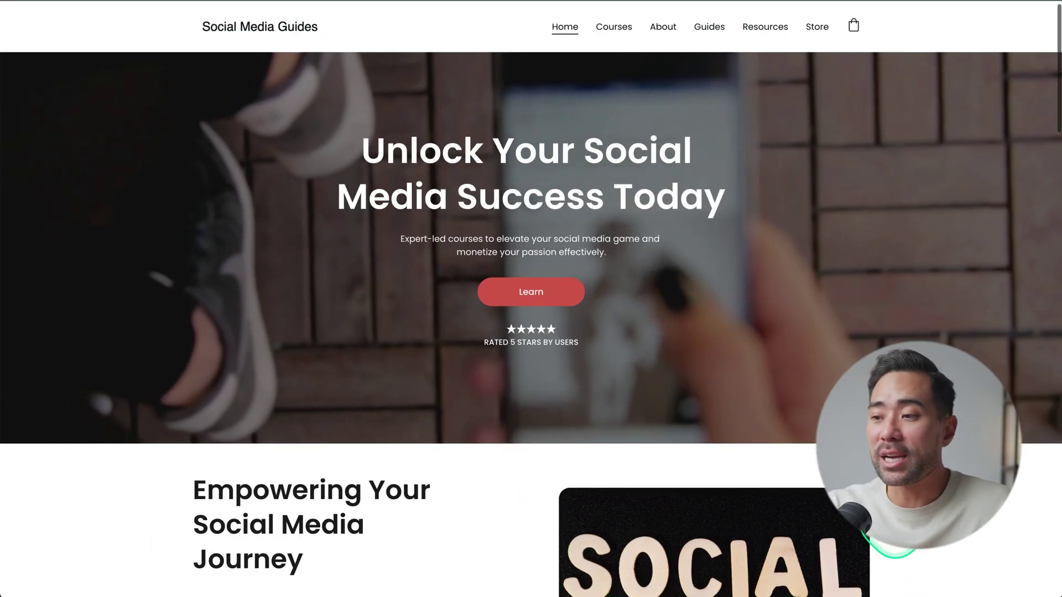
{"action": "scroll", "coordinate": [893, 550], "scroll_direction": "down", "scroll_amount": 15}
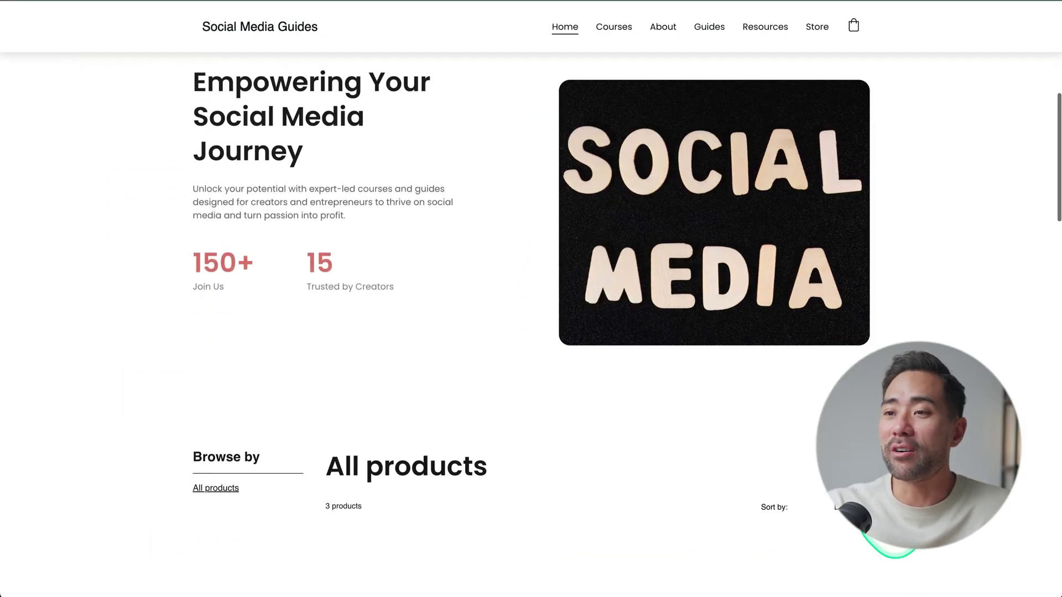
{"action": "scroll", "coordinate": [813, 426], "scroll_direction": "up", "scroll_amount": 3}
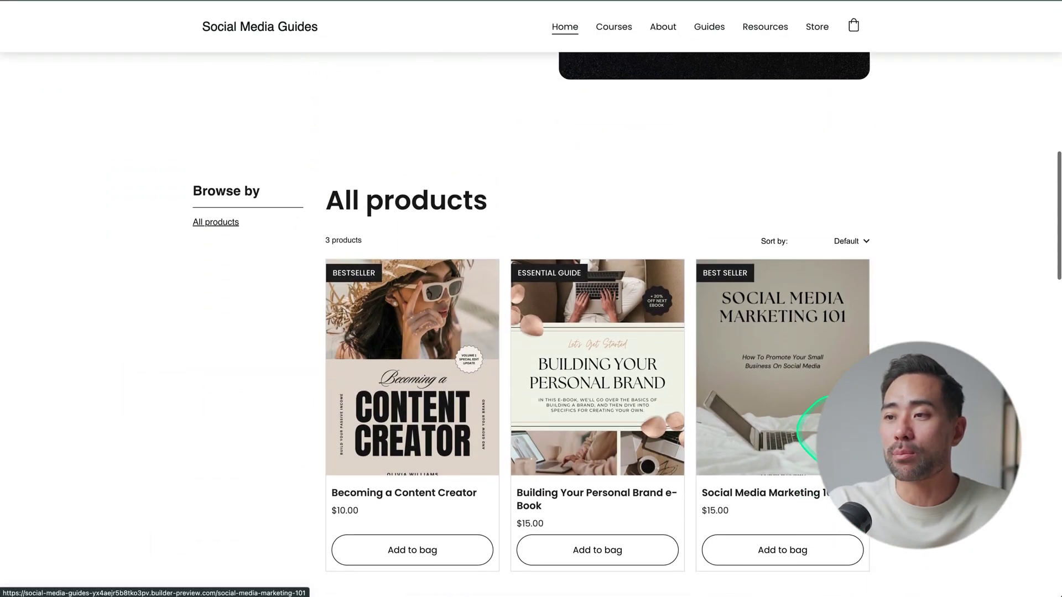
{"action": "scroll", "coordinate": [757, 413], "scroll_direction": "down", "scroll_amount": 8}
{"action": "scroll", "coordinate": [758, 413], "scroll_direction": "up", "scroll_amount": 7}
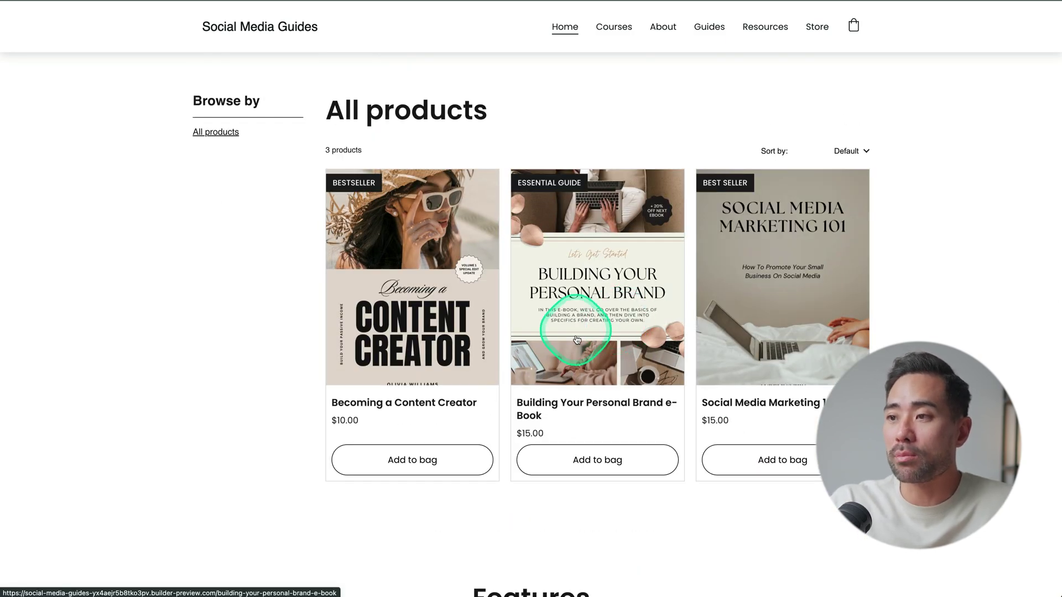
Add the Building Your Personal Brand e-Book to the bag on the live site and proceed to checkout.
{"action": "left_click", "coordinate": [650, 356]}
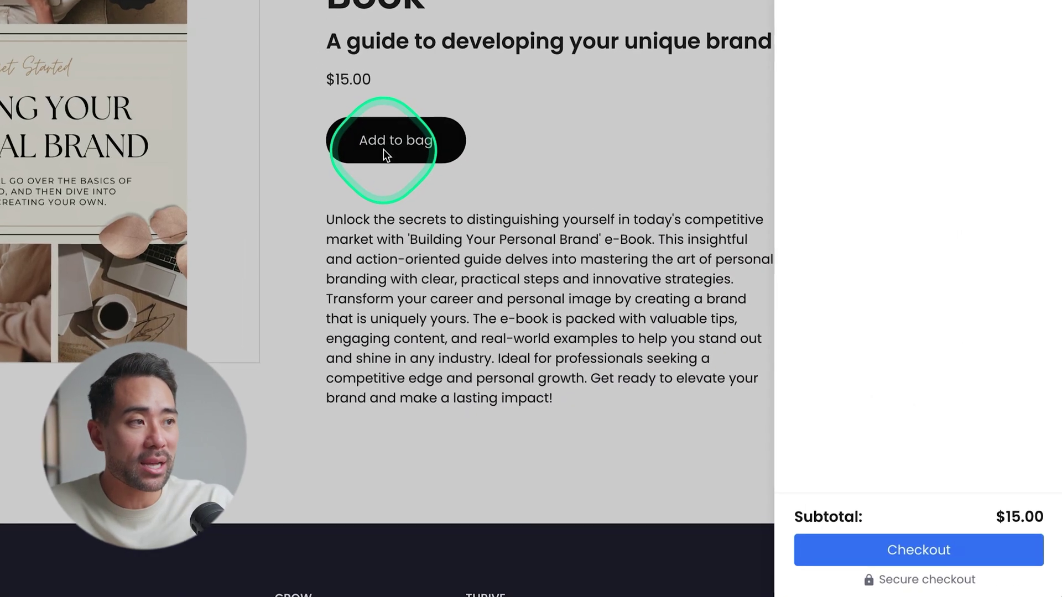
{"action": "left_click", "coordinate": [1016, 562]}
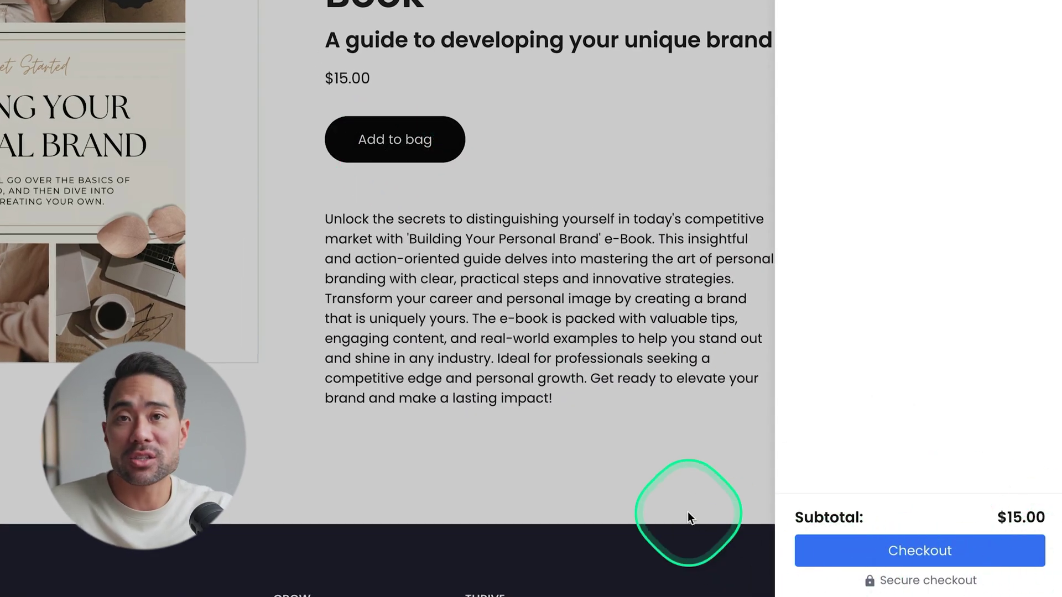